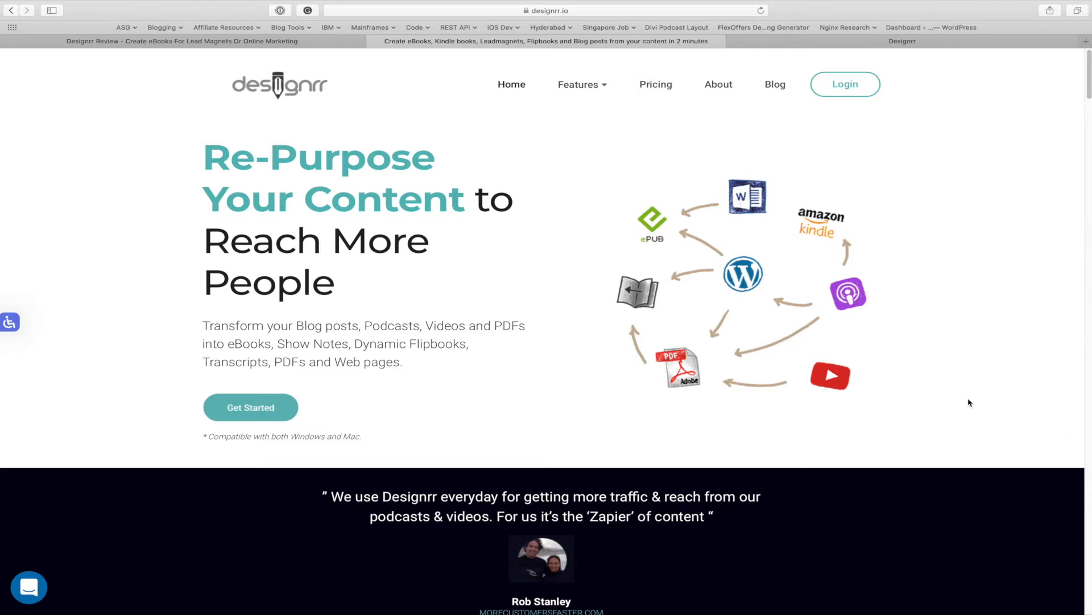
- Start a new Designrr project and review the available import options
left_click(267, 42)
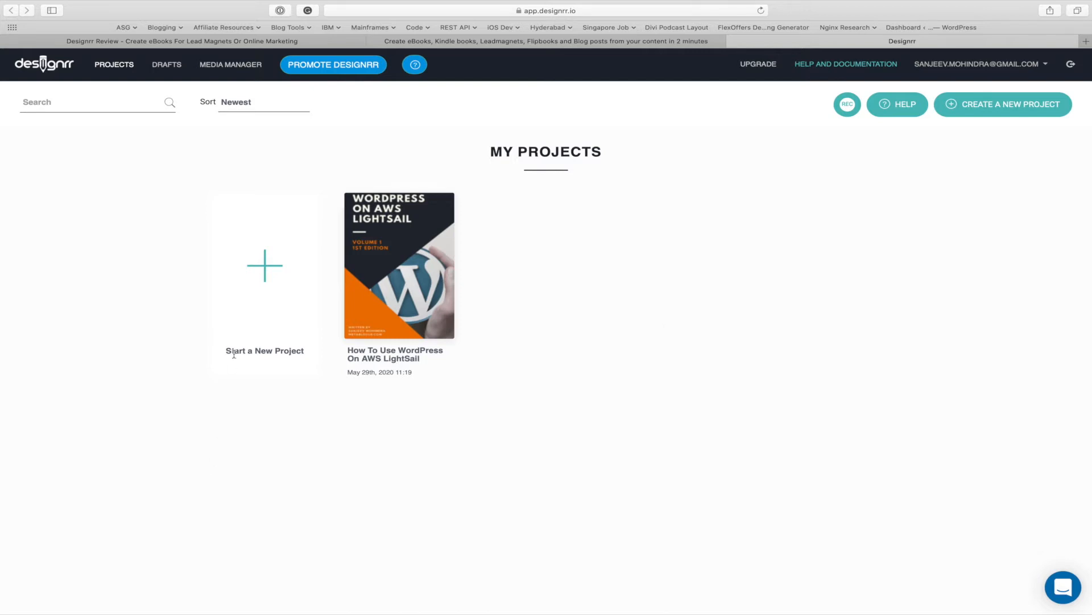
left_click(266, 271)
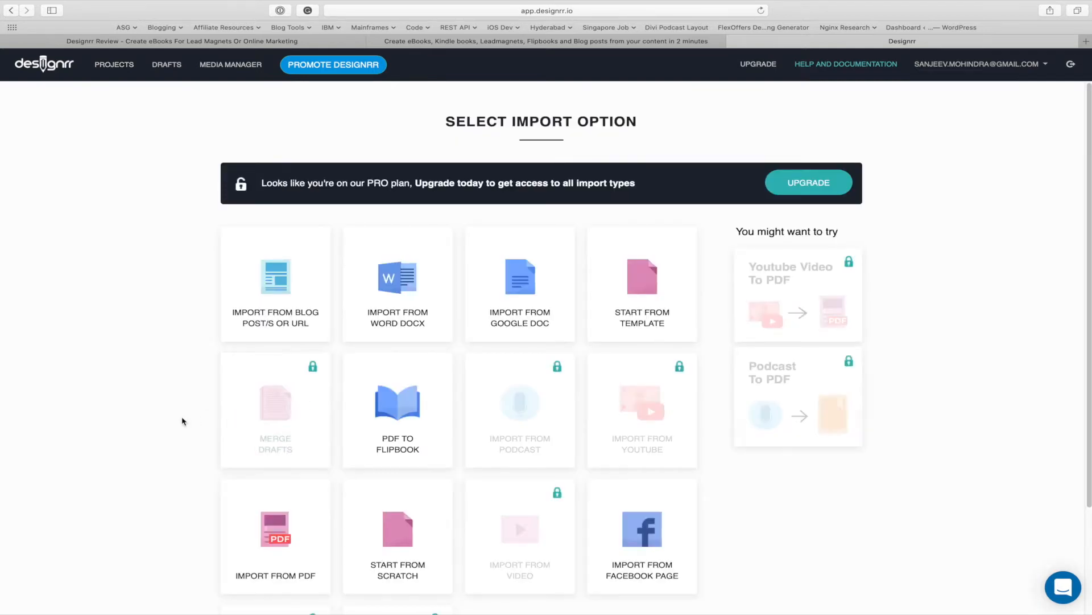
scroll(181, 419, "down", 3)
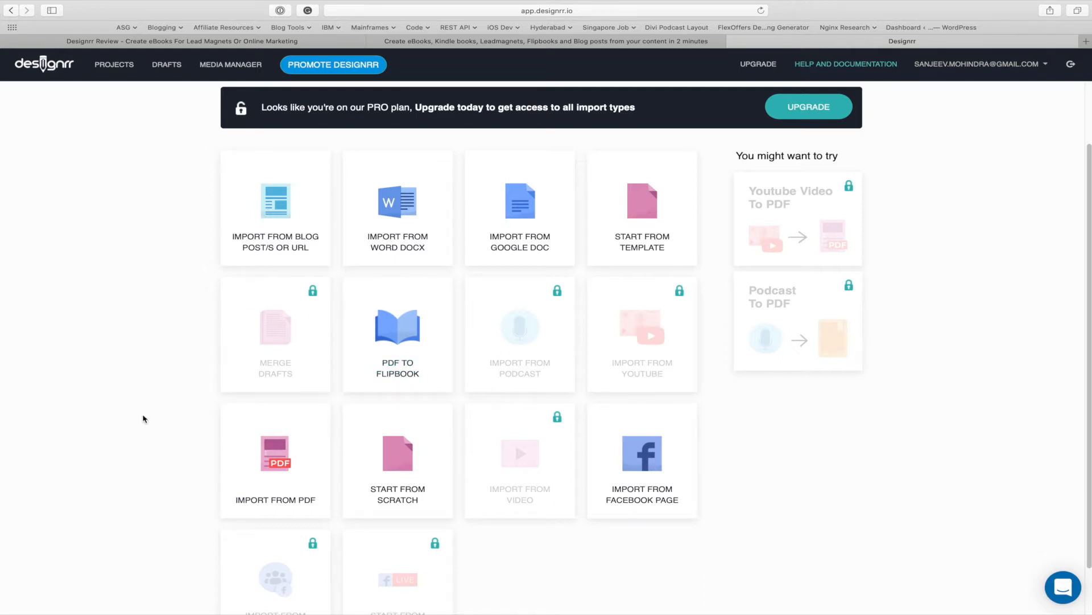
- Copy the web address of the Designrr review post on metablogue.com and return to the import options
left_click(224, 45)
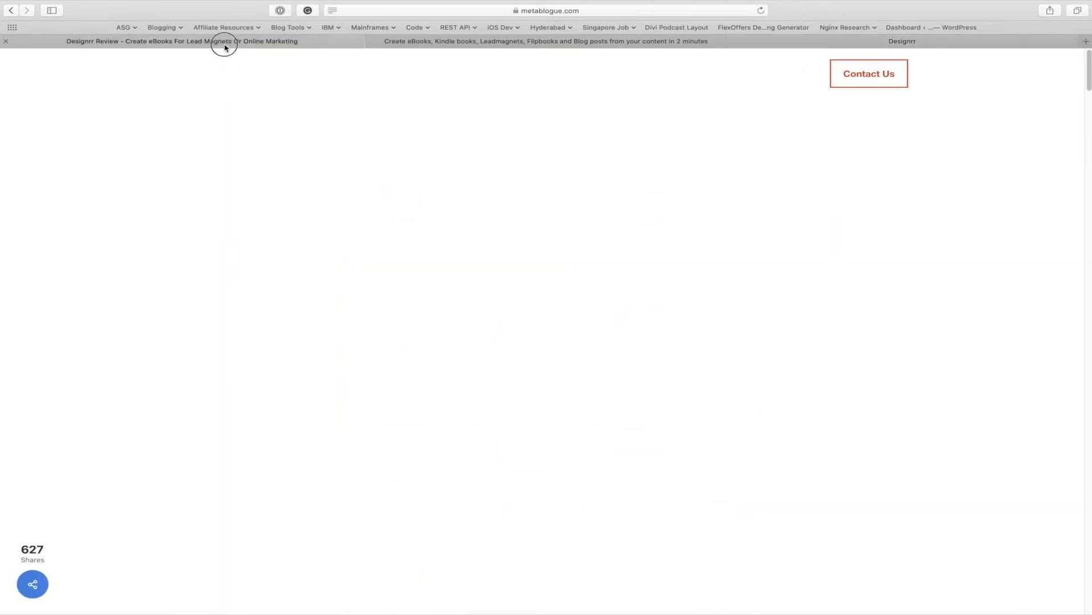
left_click(609, 12)
key("super+c")
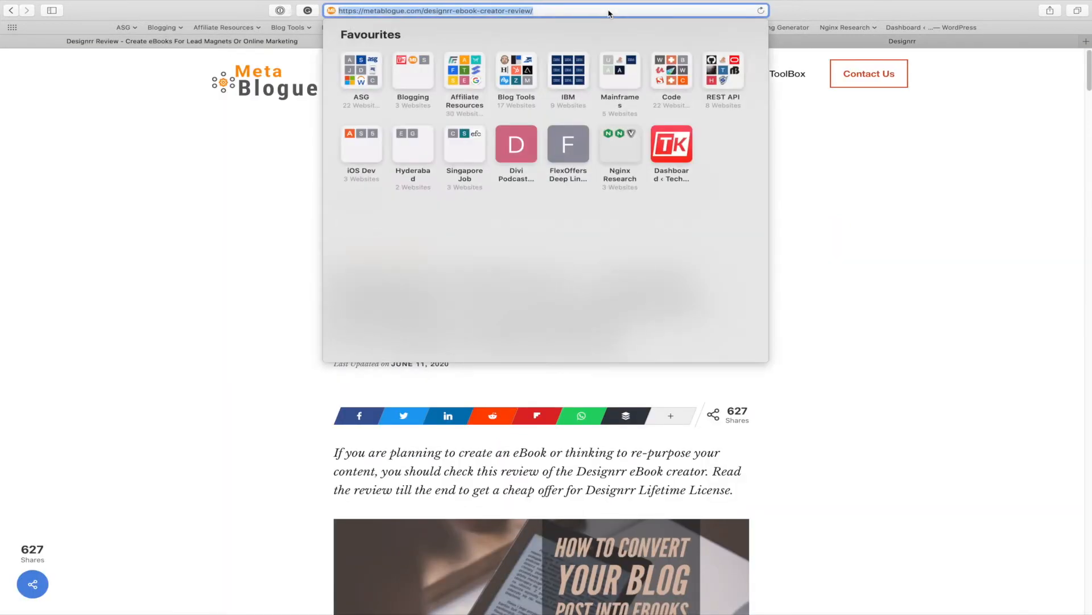
left_click(868, 43)
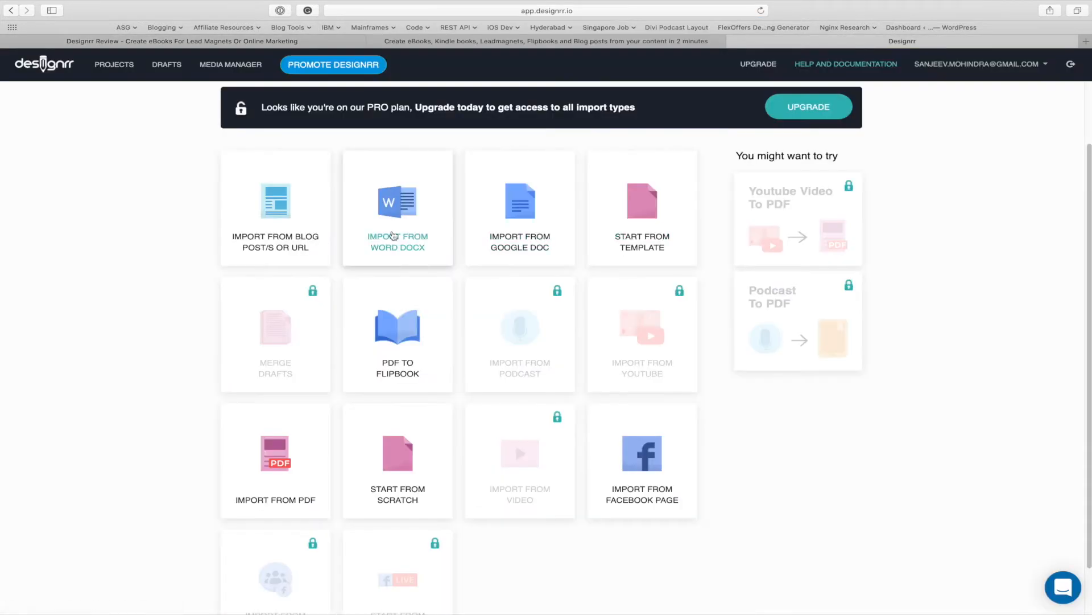
left_click(303, 246)
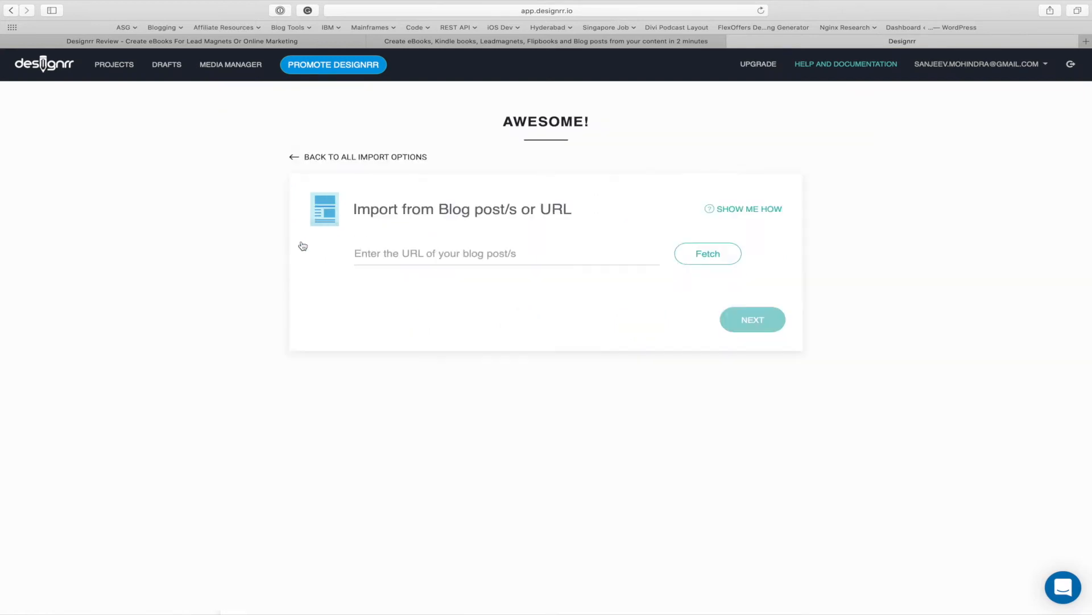
left_click(450, 253)
key("super+v")
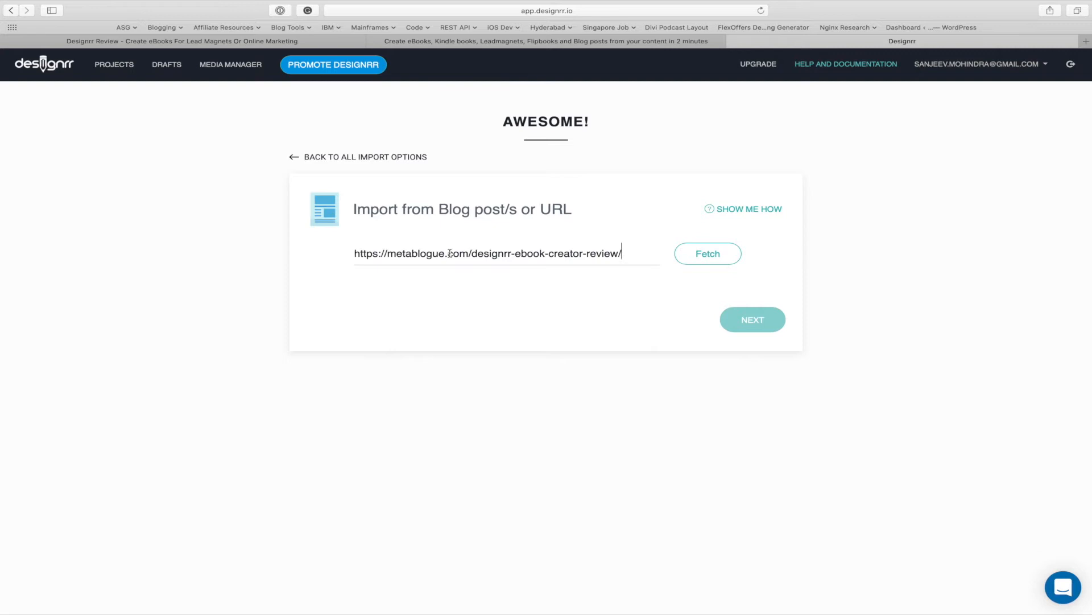
left_click(724, 263)
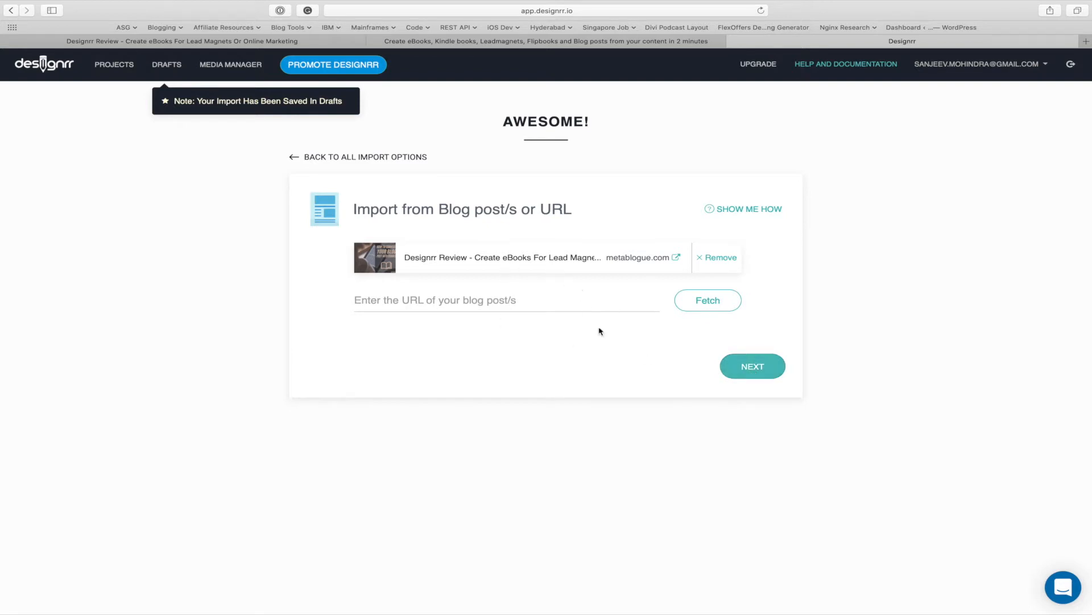
left_click(759, 373)
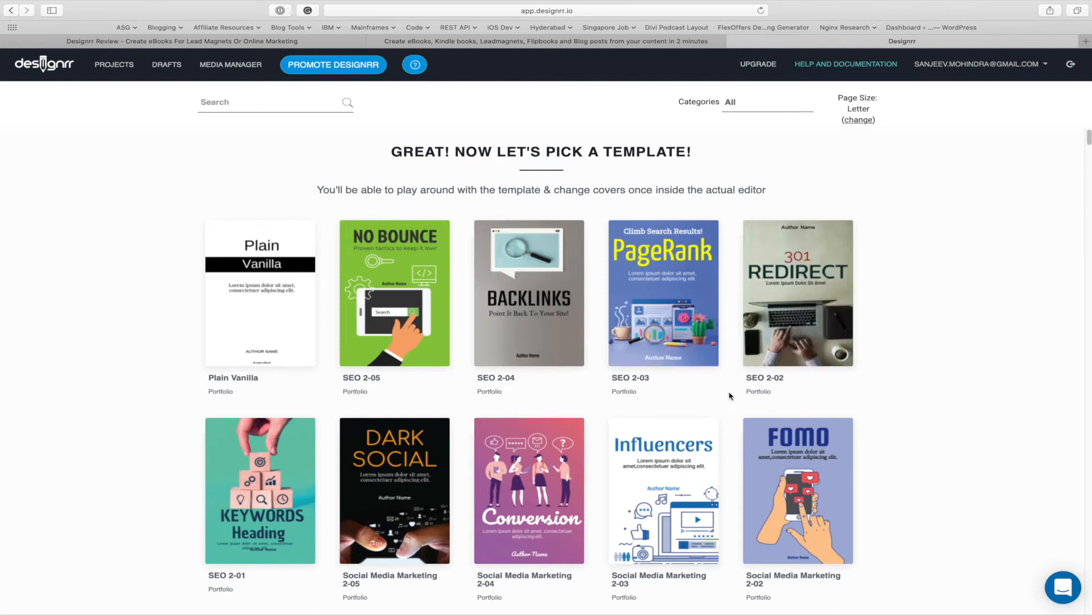
- Browse the template gallery and preview the sample pages of the Blogging 1-03 template
scroll(730, 396, "down", 3)
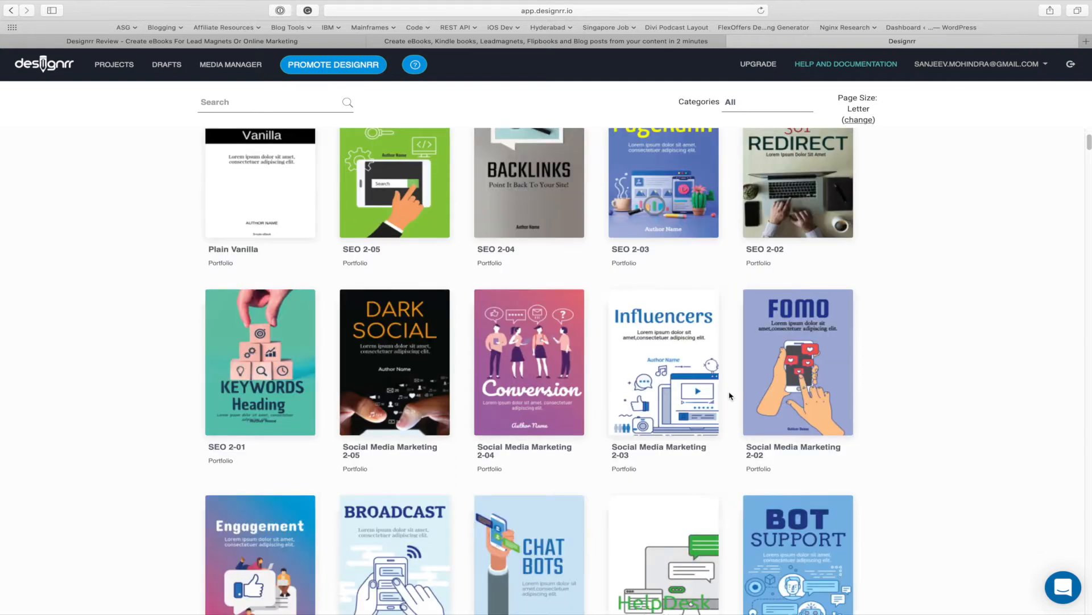
scroll(730, 396, "down", 6)
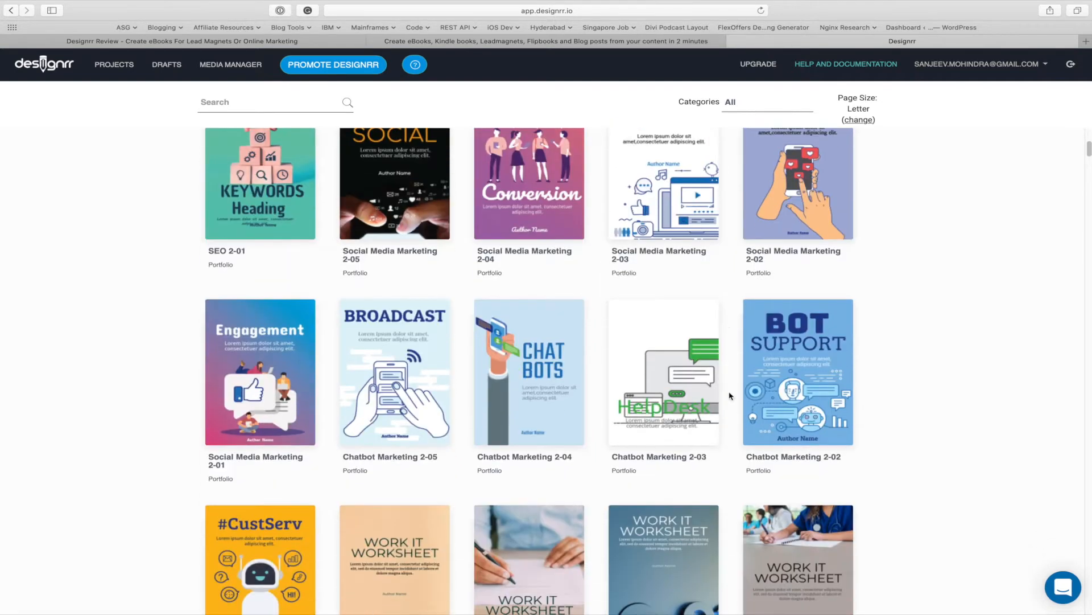
scroll(730, 395, "down", 6)
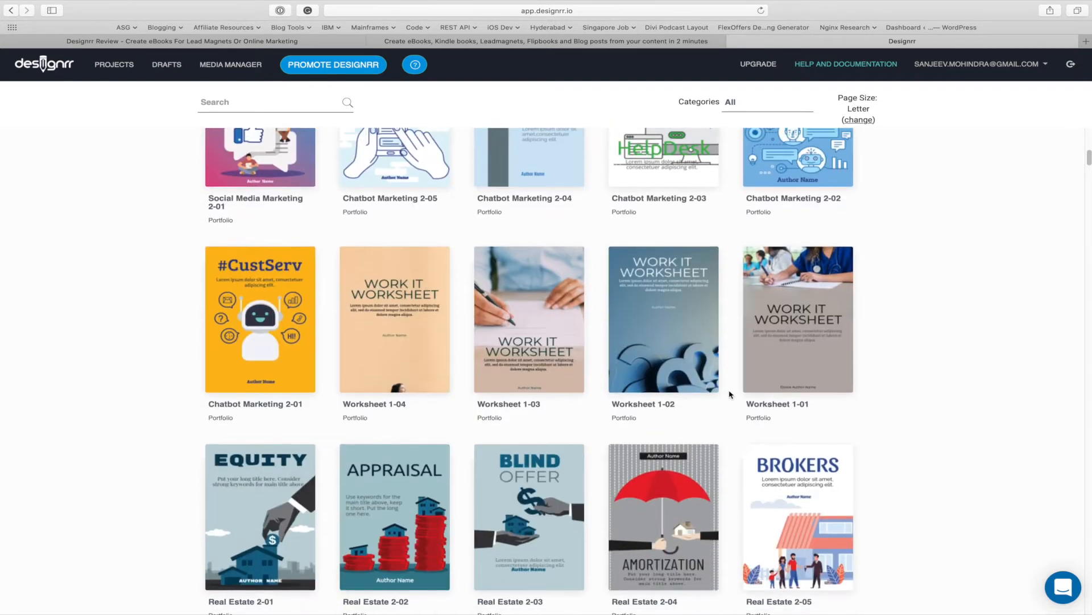
scroll(730, 394, "up", 1)
scroll(730, 395, "down", 4)
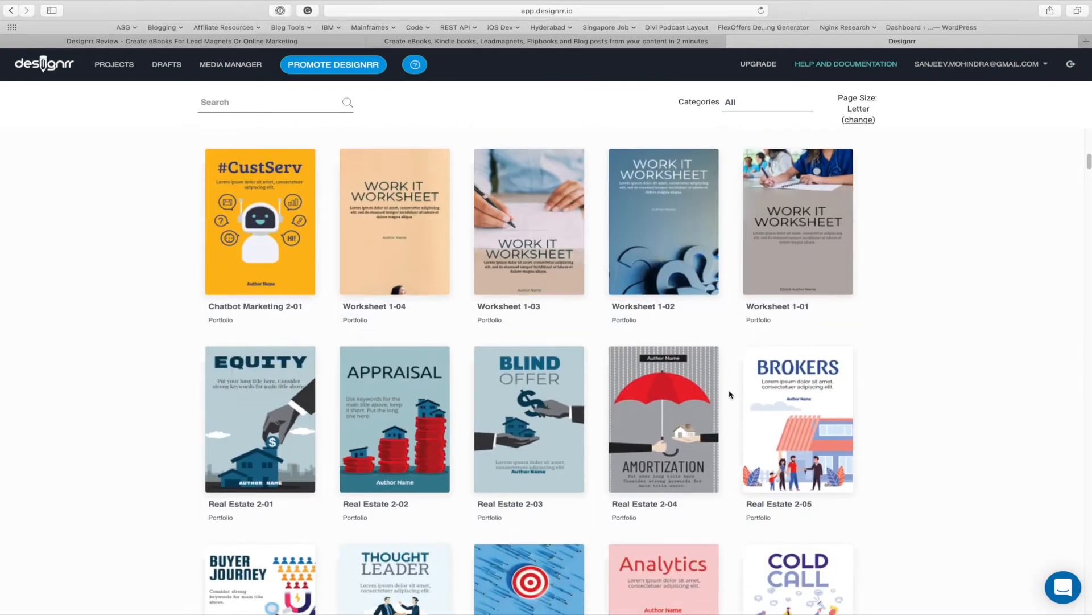
scroll(730, 395, "down", 6)
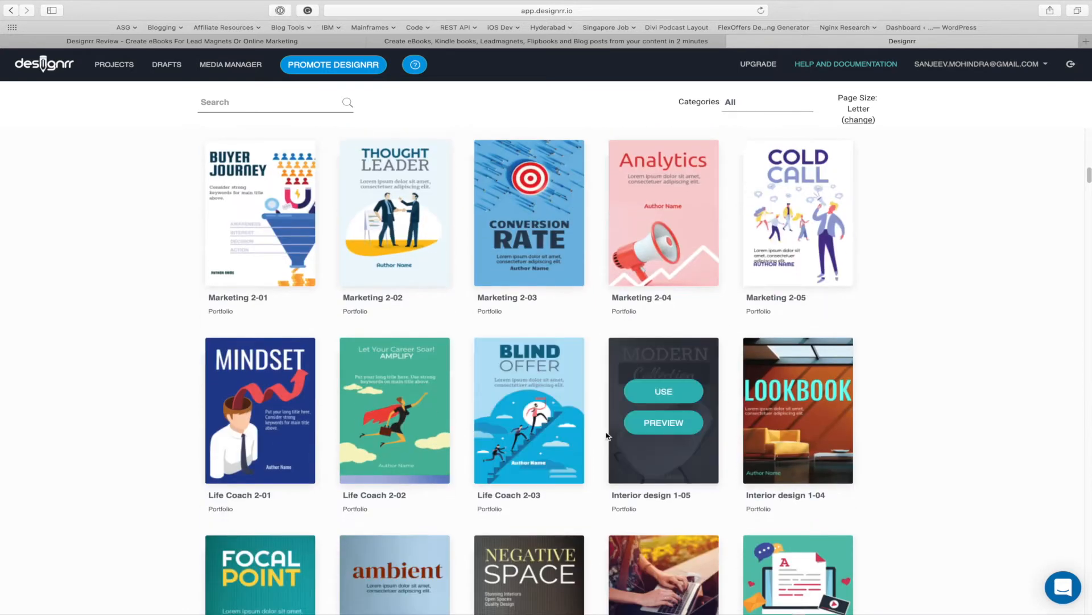
scroll(490, 505, "down", 1)
scroll(491, 504, "down", 5)
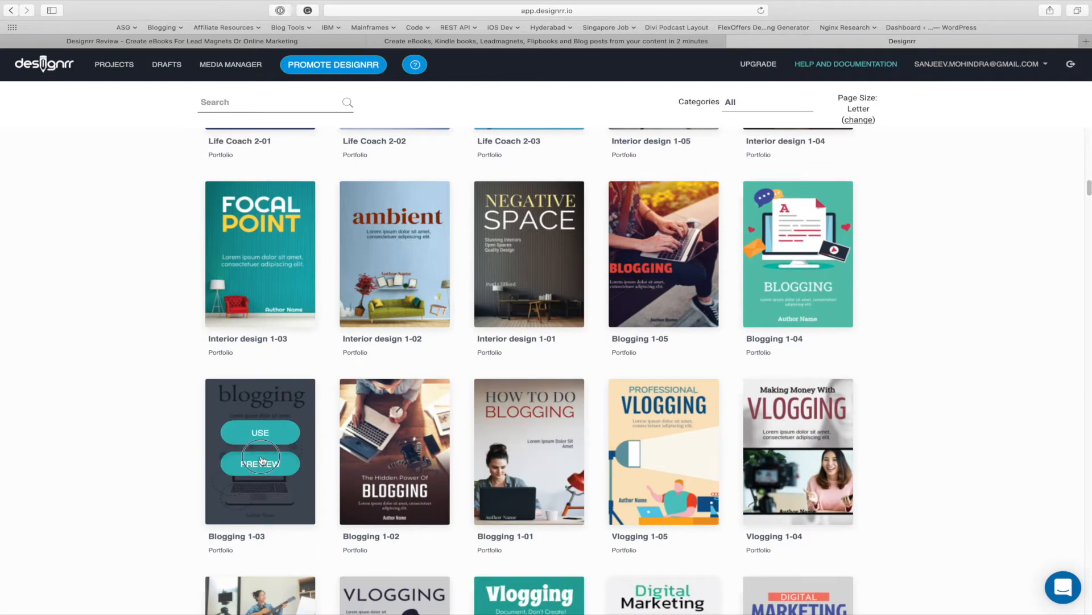
left_click(263, 459)
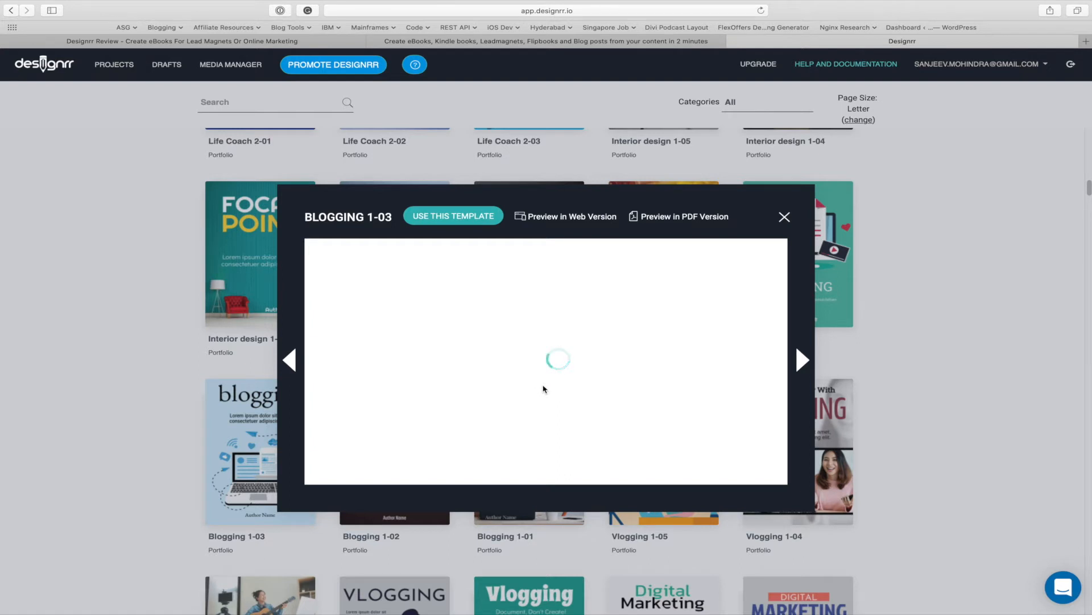
left_click(803, 360)
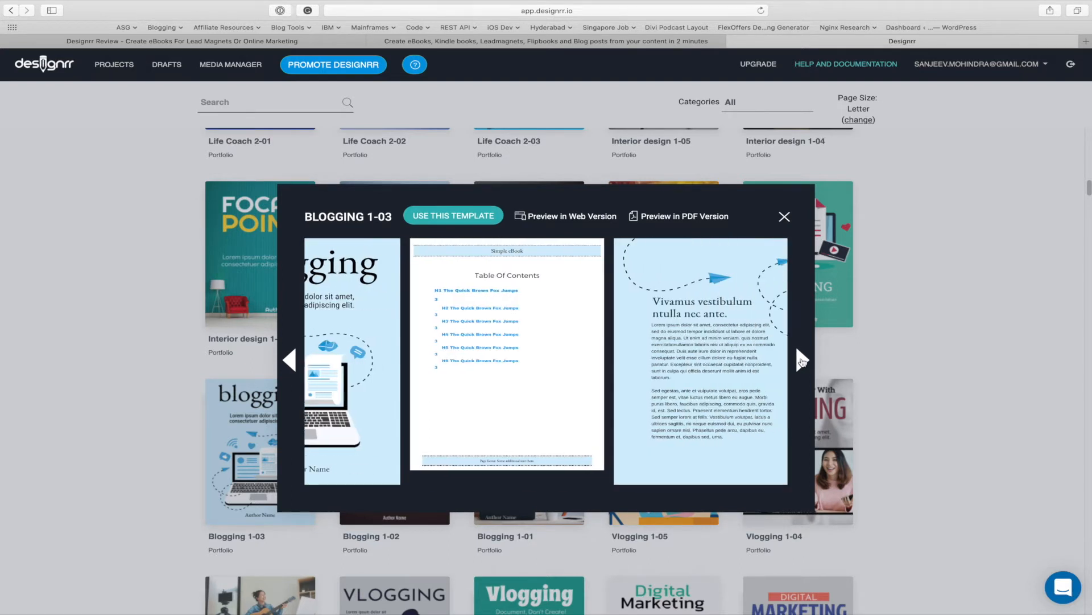
left_click(290, 361)
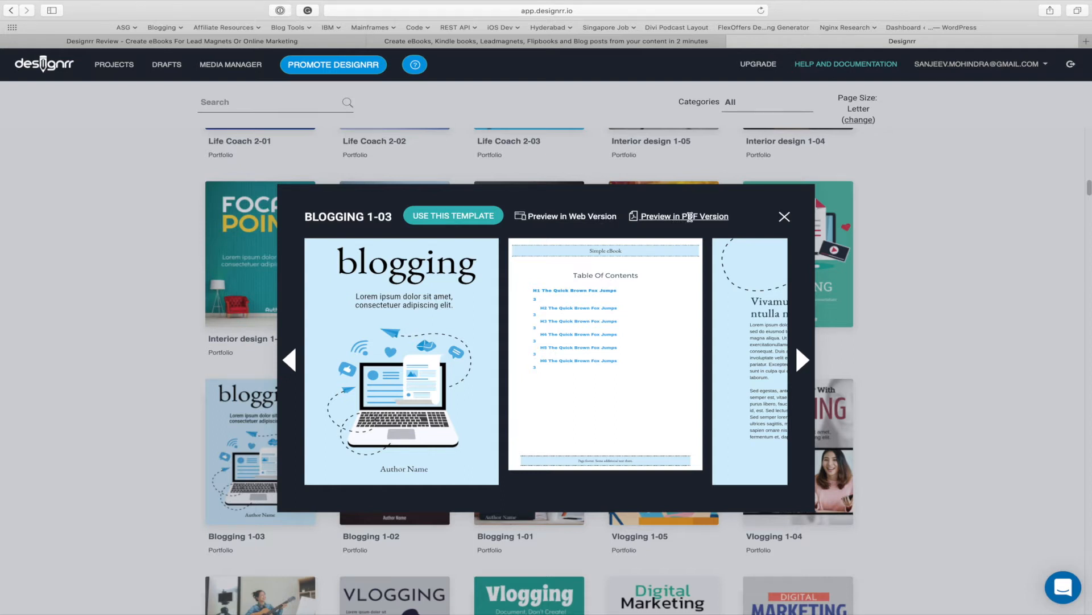
- View the PDF version of the Blogging 1-03 template, then close it
left_click(690, 217)
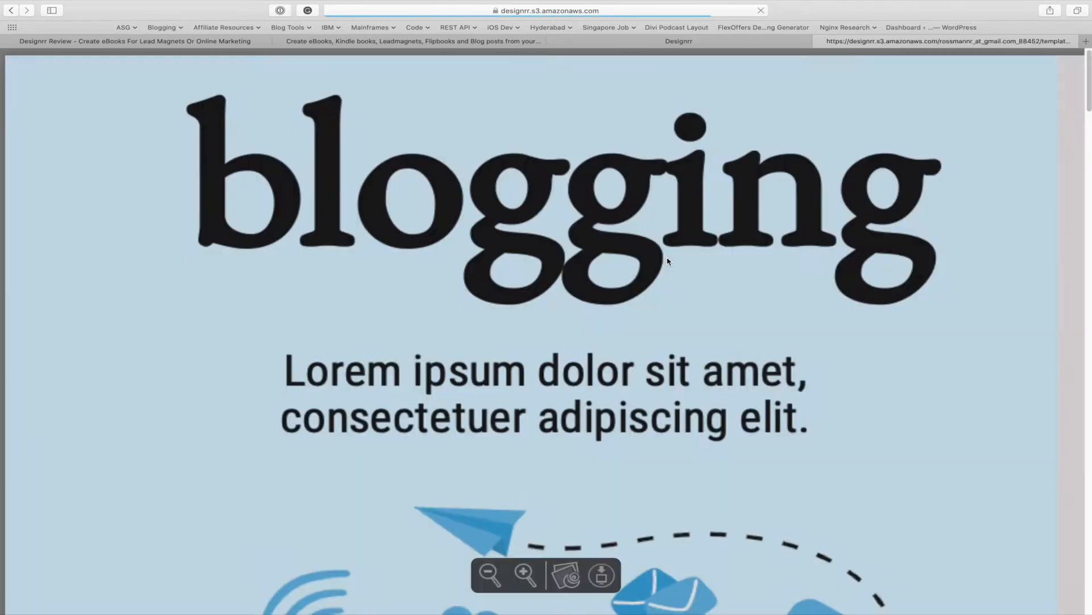
scroll(666, 262, "down", 12)
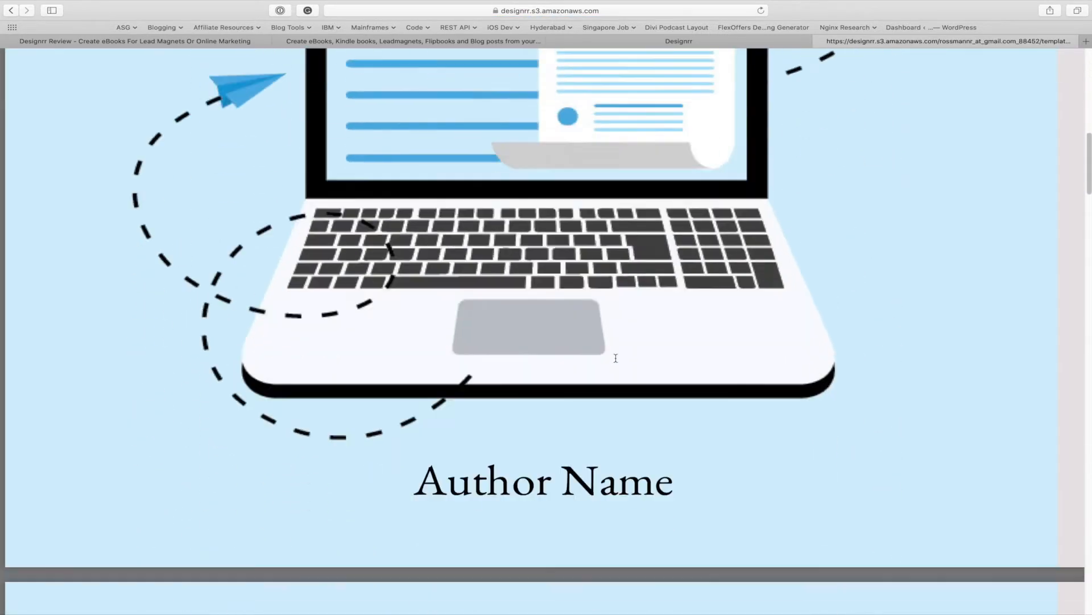
scroll(616, 358, "down", 15)
key("super+w")
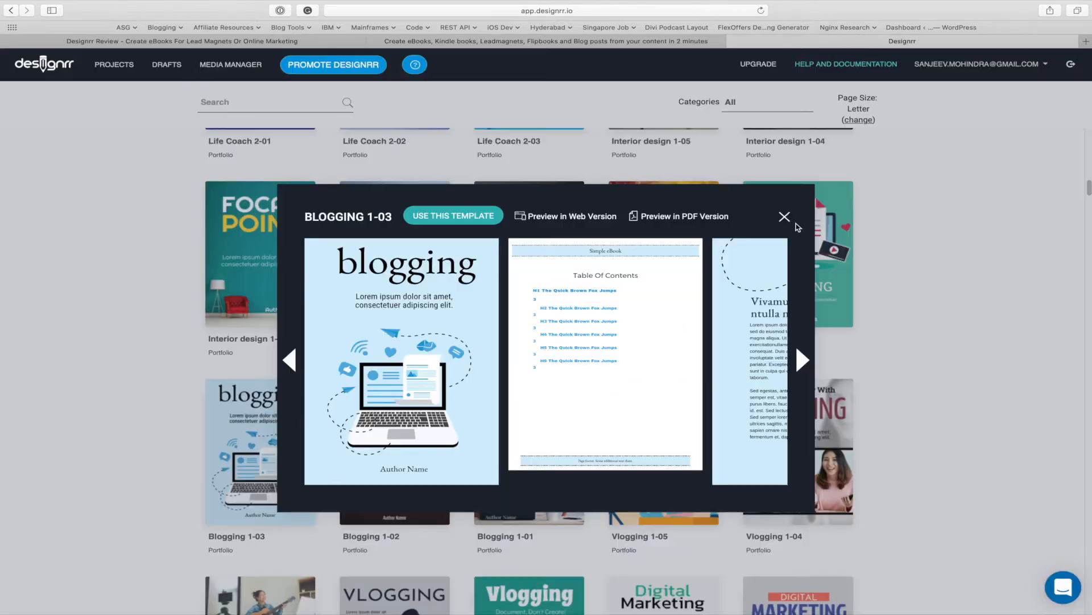
- Close the template preview and apply the Blogging 1-03 template to the project
left_click(797, 226)
mouse_move(278, 438)
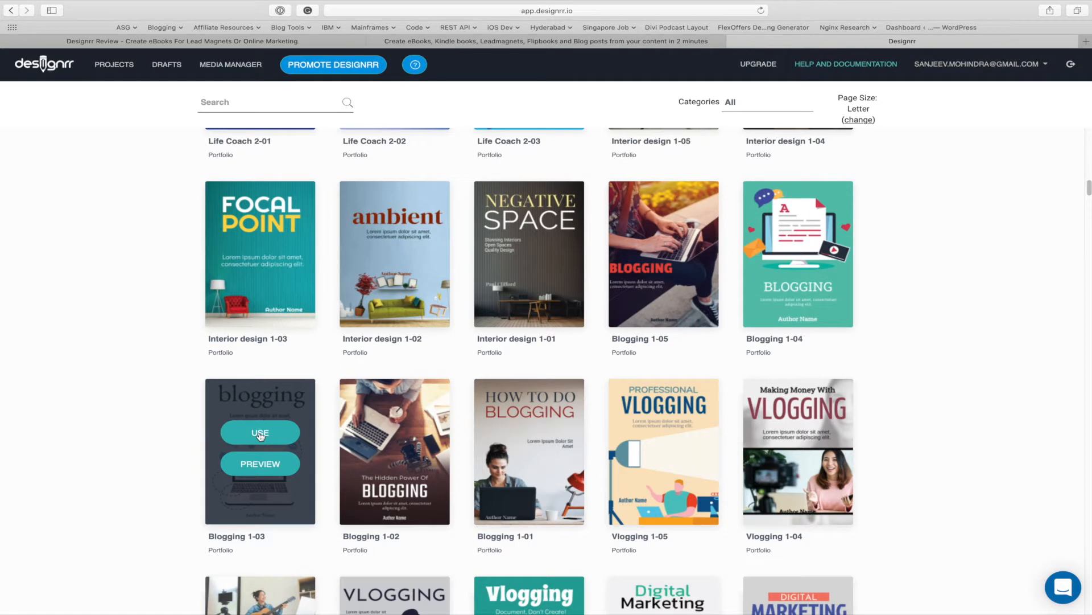
left_click(260, 434)
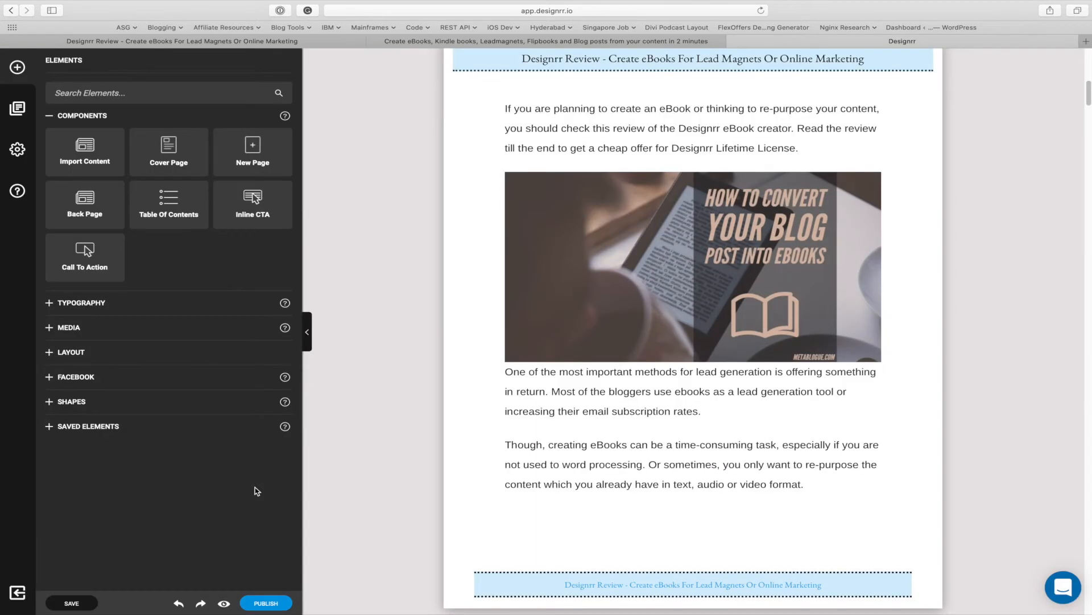
- Replace the large "blogging" title on the cover page with "Designrr"
scroll(636, 455, "up", 10)
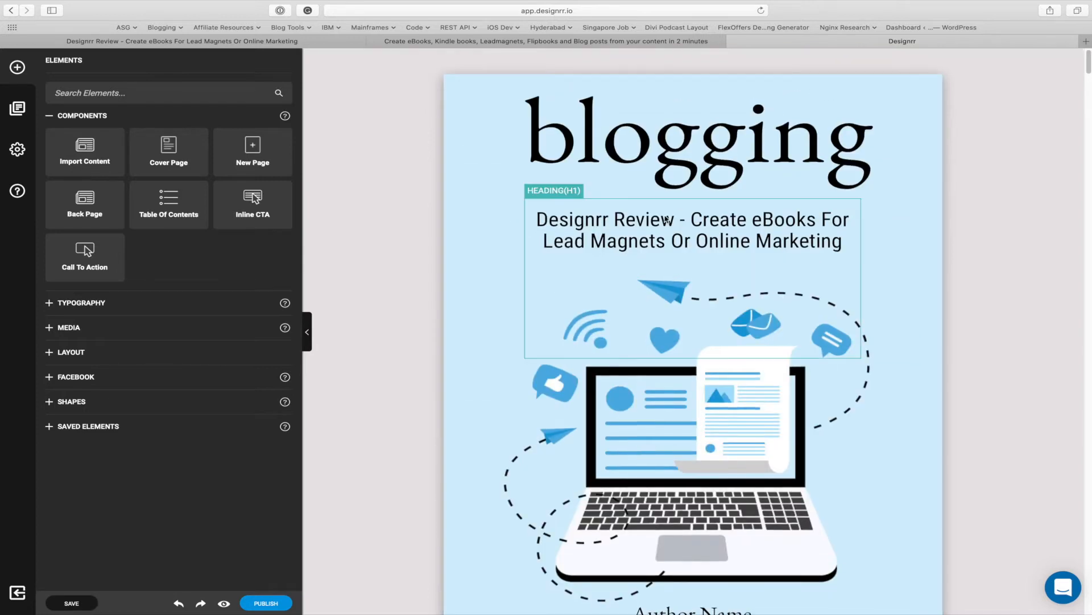
left_click(694, 155)
left_click(693, 156)
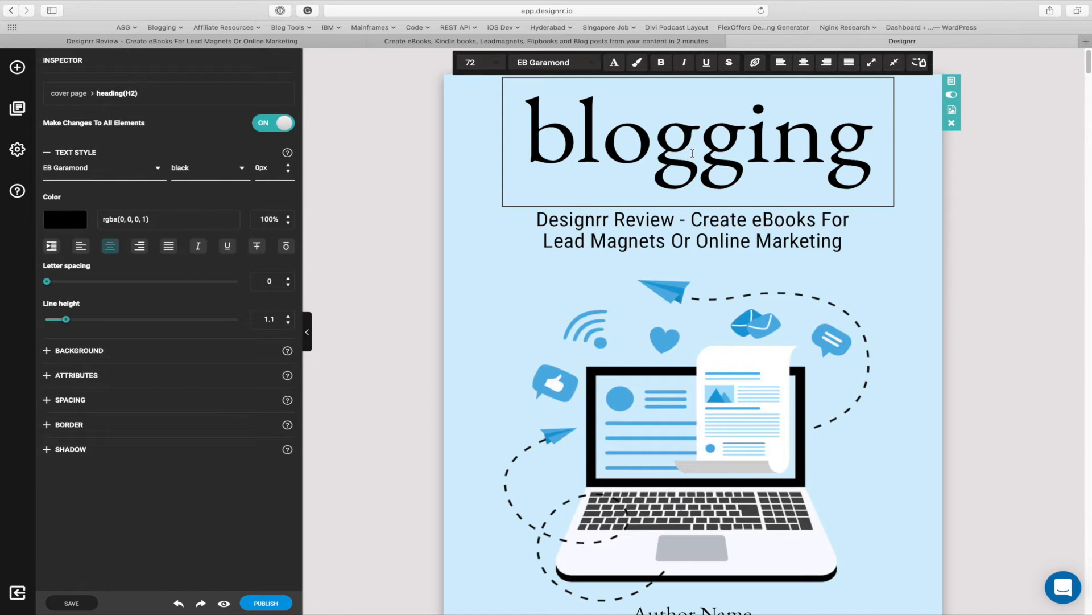
left_click(858, 145)
key("BackSpace")
key("BackSpace")
key("BackSpace")
key("BackSpace")
key("BackSpace")
key("BackSpace")
key("BackSpace")
key("BackSpace")
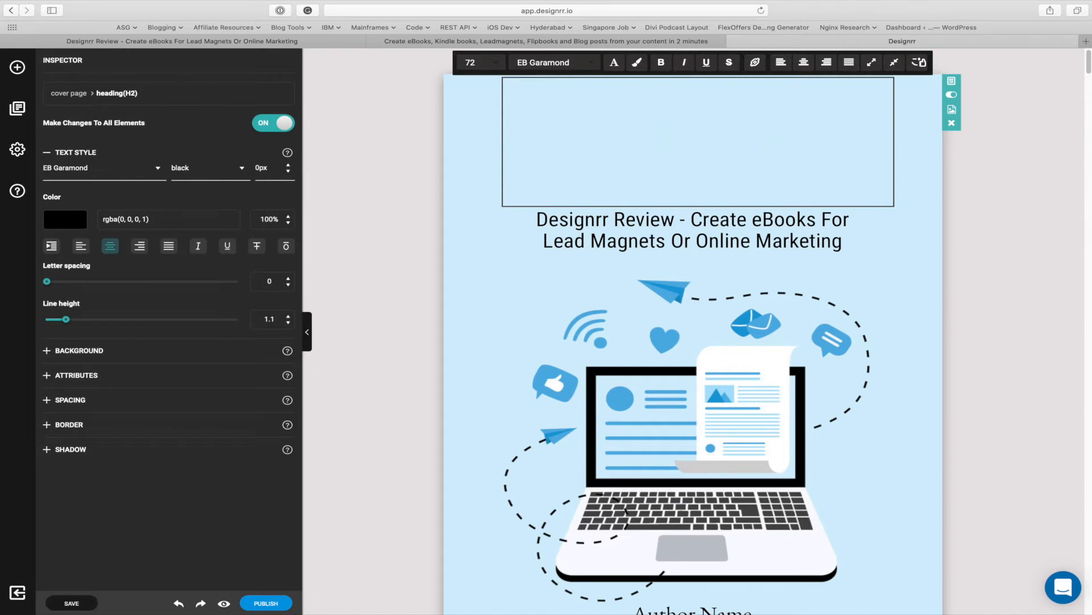
type("Designrr")
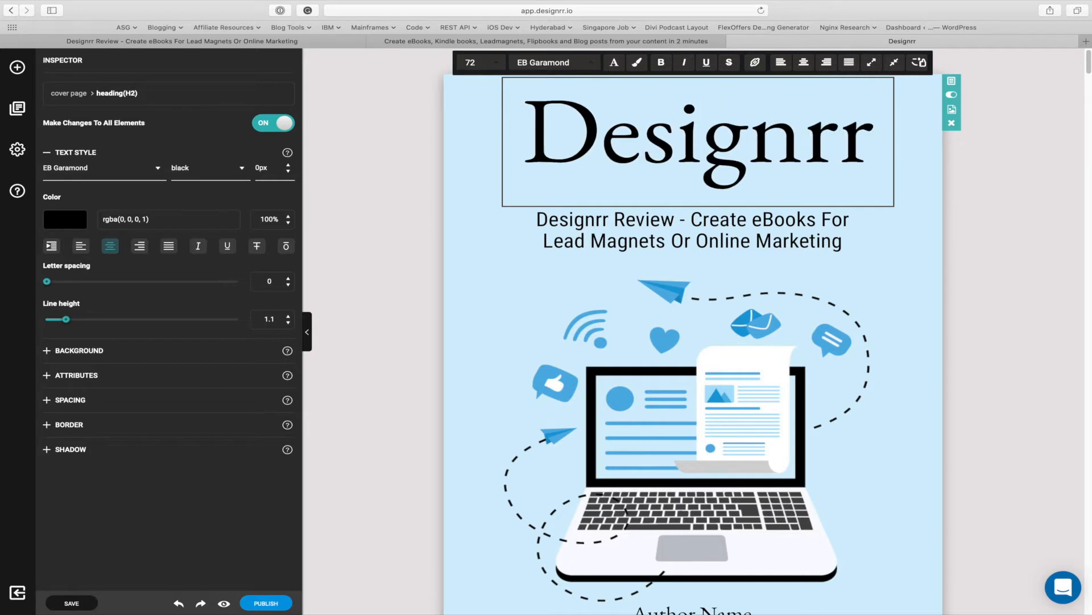
left_click(886, 302)
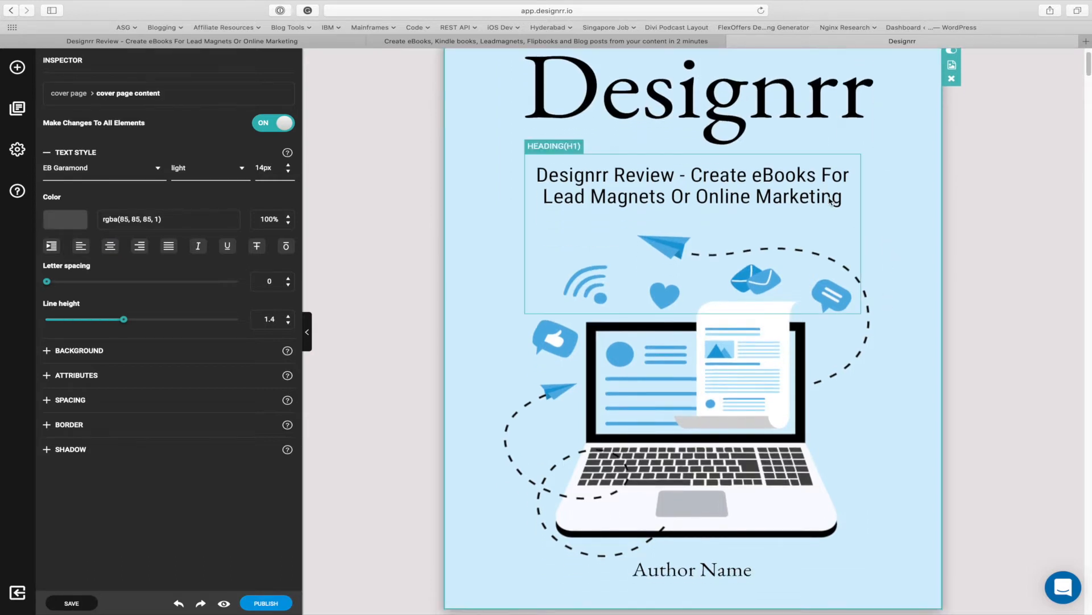
- Replace the author placeholder at the foot of the cover page with the author's full name
scroll(894, 300, "down", 2)
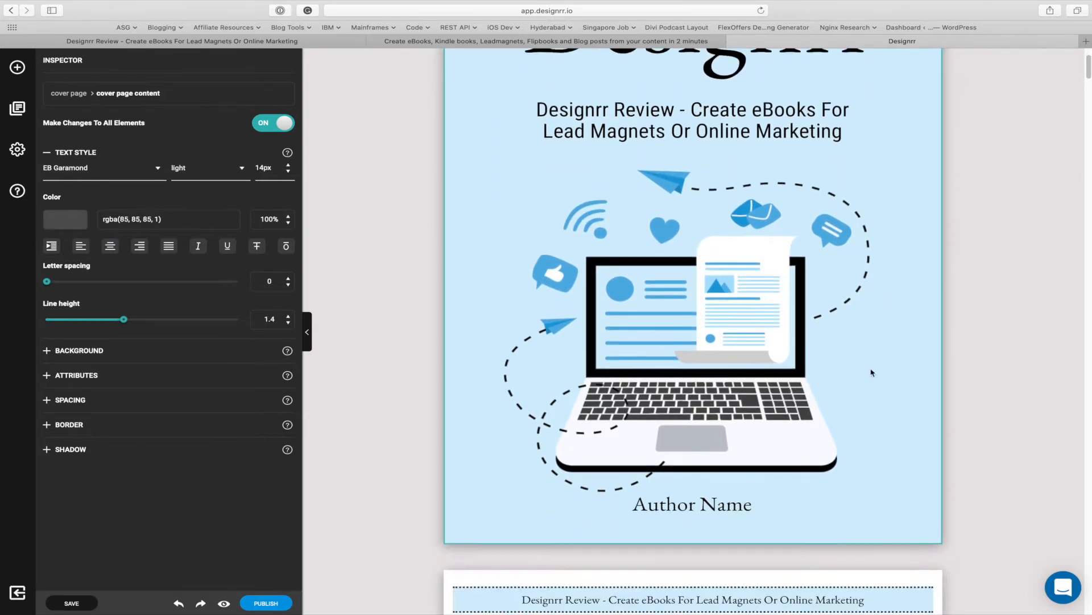
left_click(752, 507)
key("BackSpace")
key("BackSpace")
key("BackSpace")
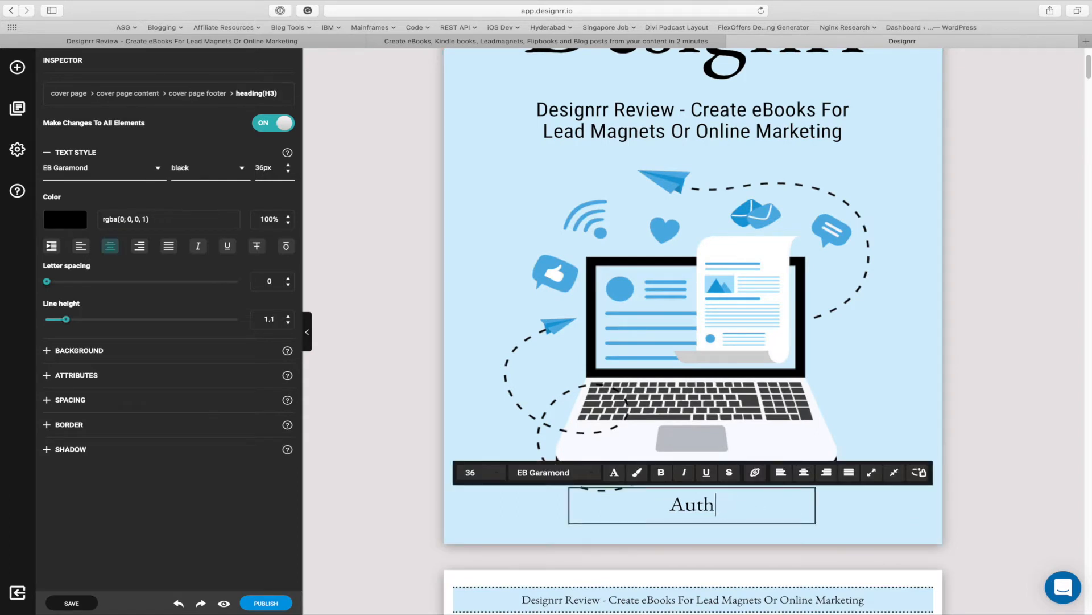
type("Sanjeev Mohindra")
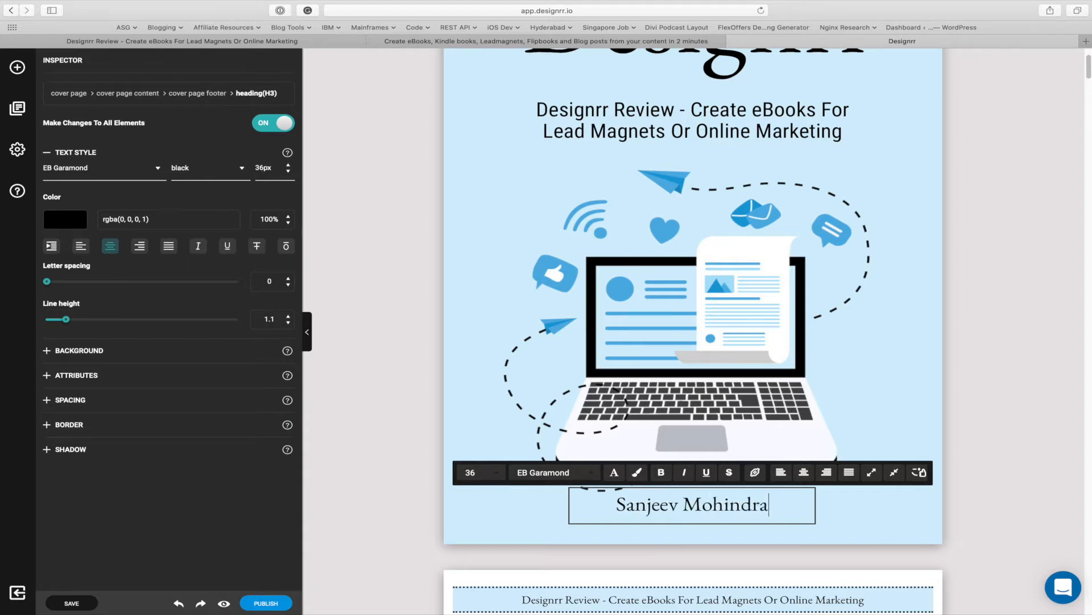
left_click(909, 549)
- Look through the imported blog content on the pages after the cover to examine how the template formatted it
scroll(927, 463, "down", 8)
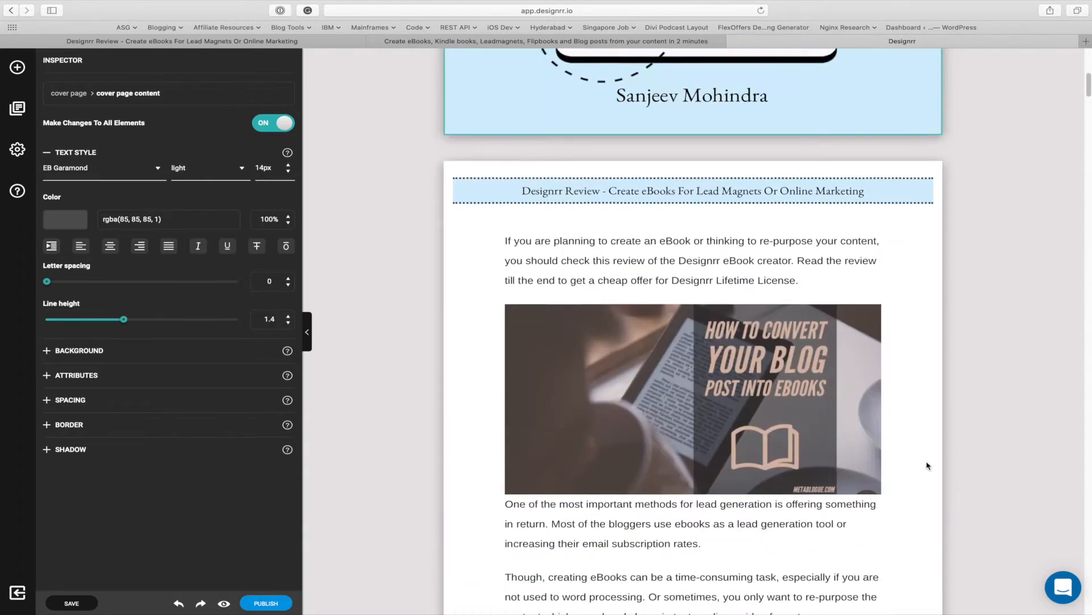
scroll(927, 466, "down", 5)
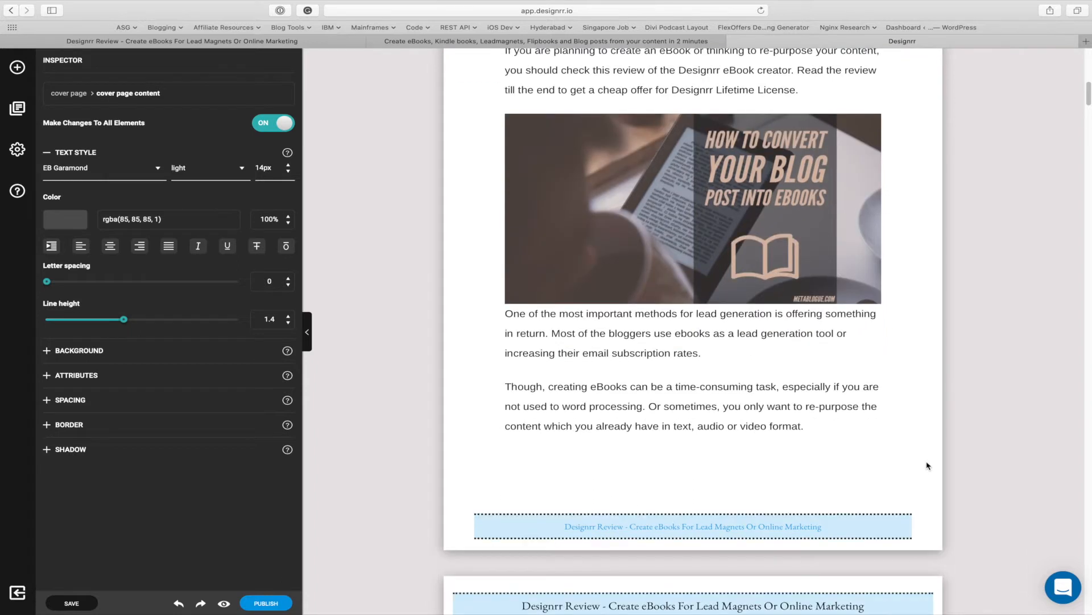
scroll(927, 466, "down", 3)
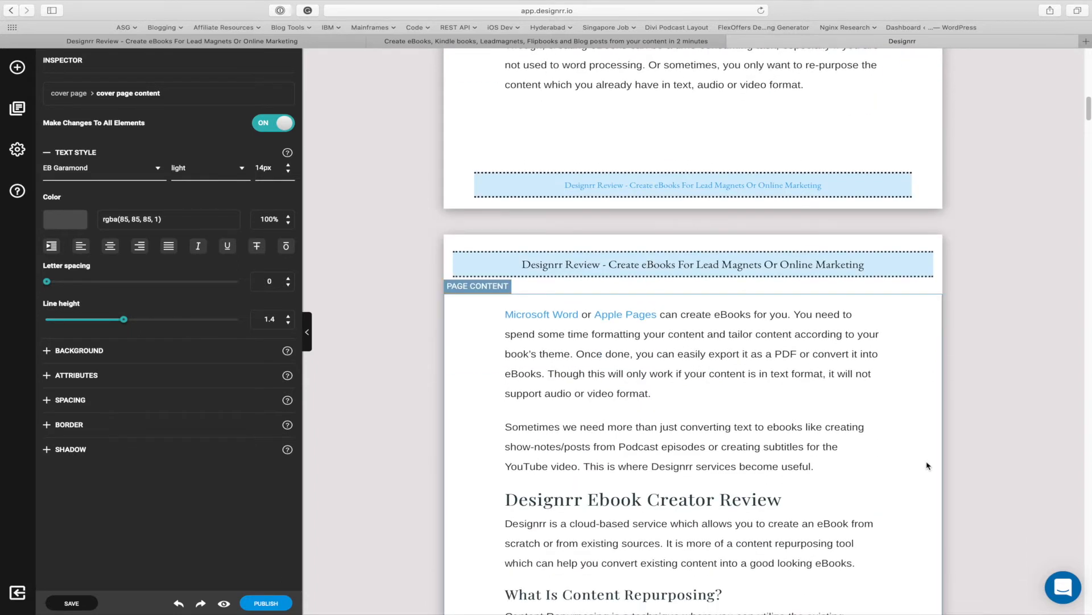
scroll(927, 466, "down", 3)
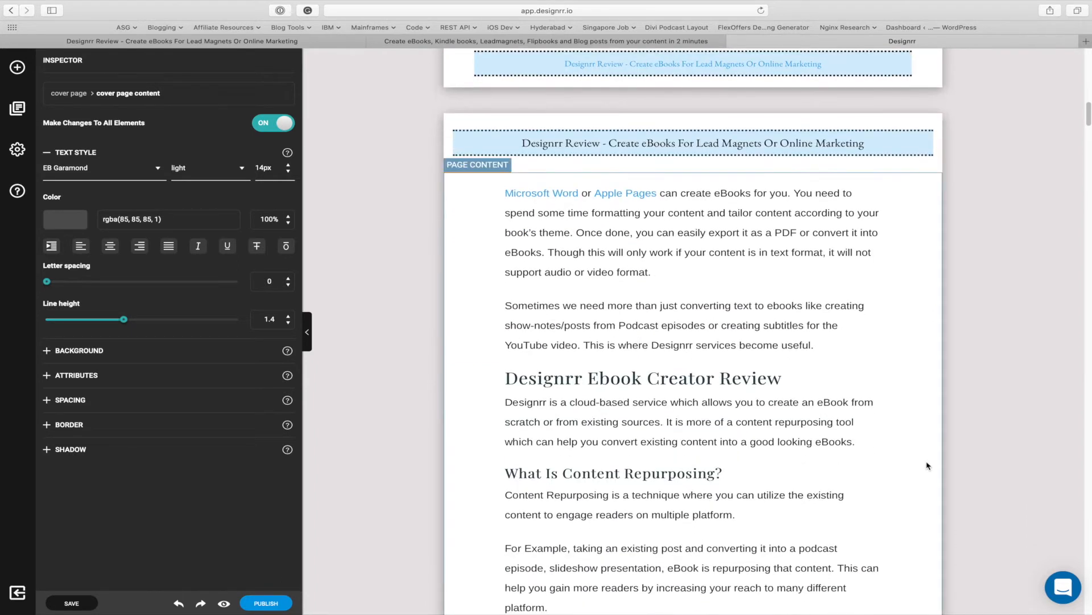
scroll(926, 466, "down", 10)
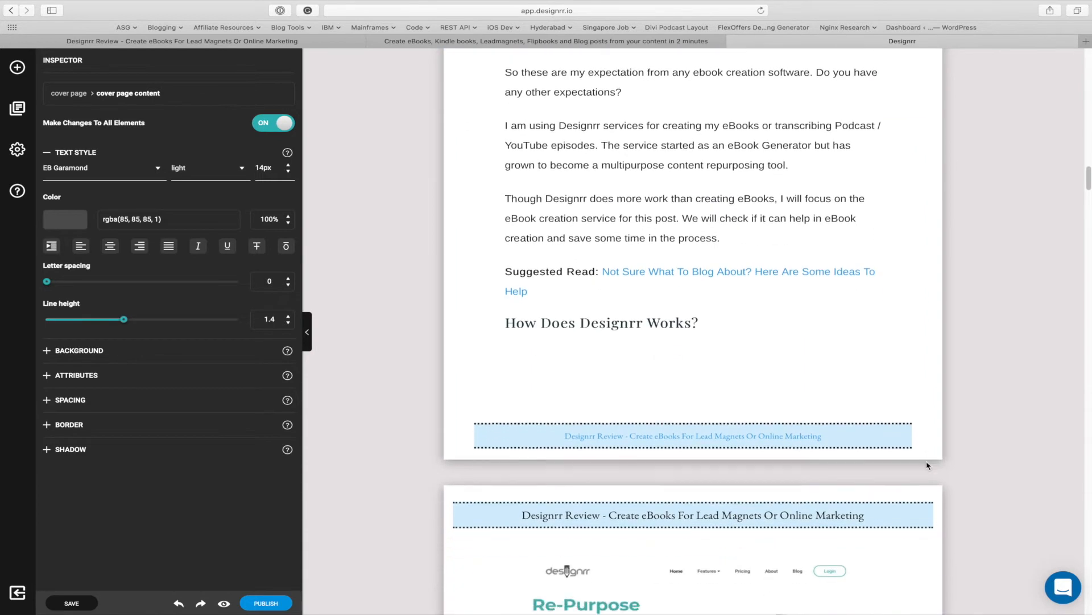
scroll(927, 465, "down", 1)
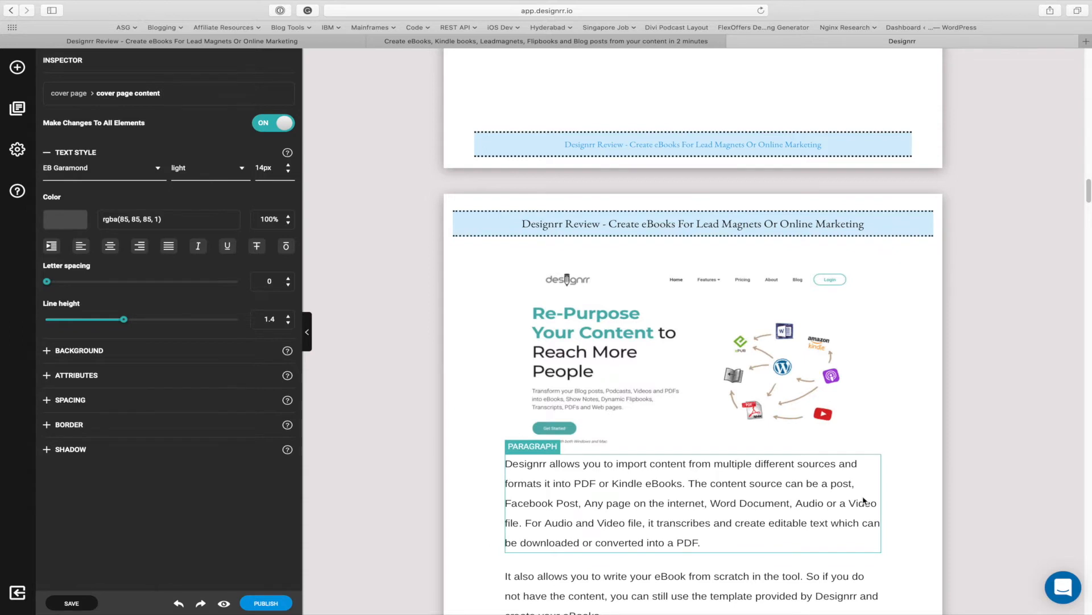
scroll(878, 542, "down", 10)
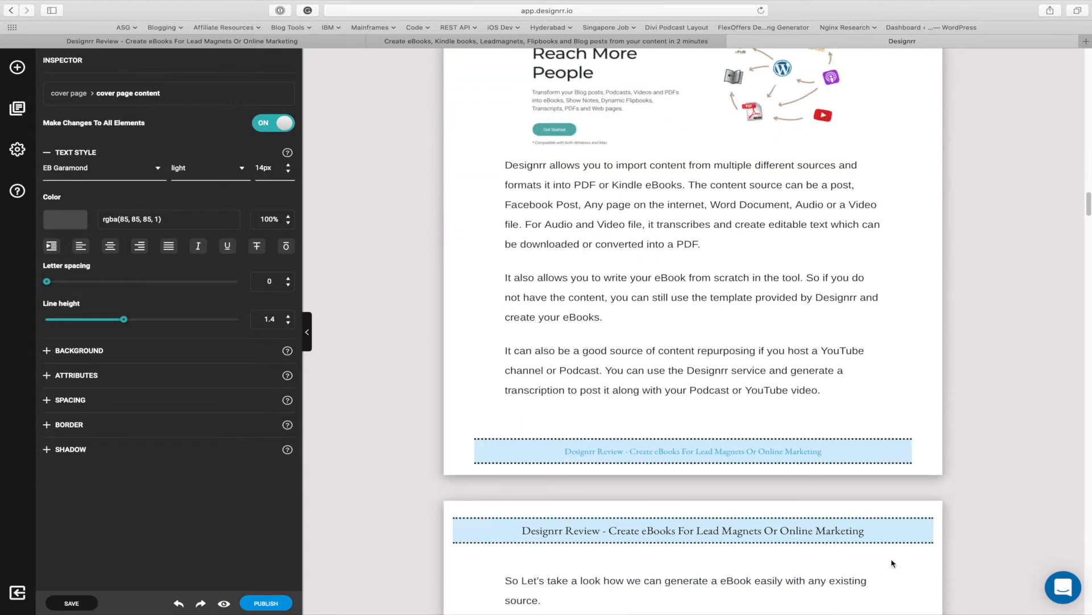
scroll(892, 564, "down", 15)
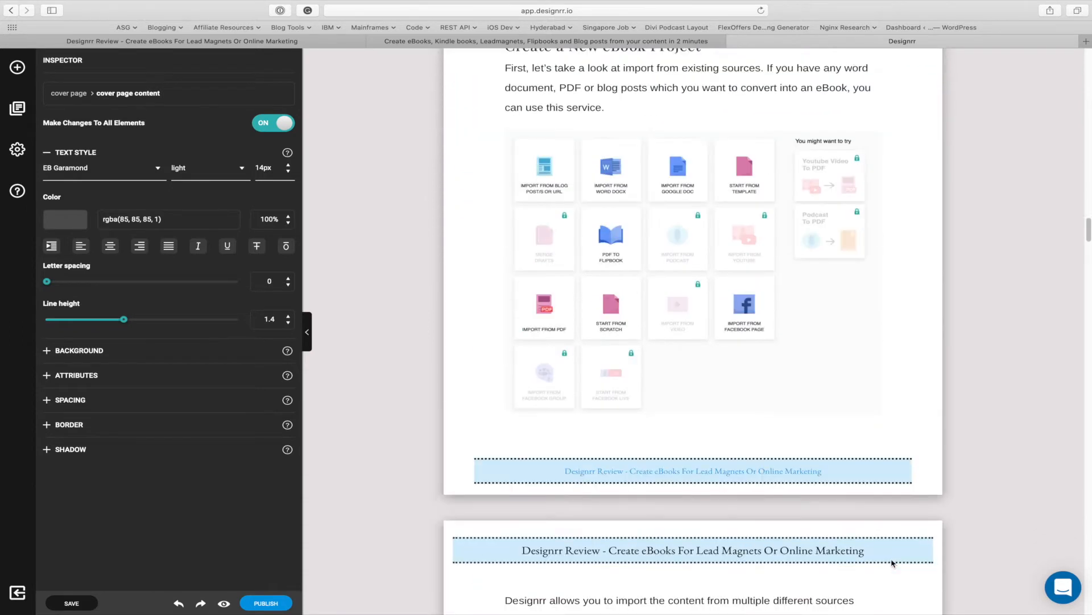
scroll(892, 563, "down", 6)
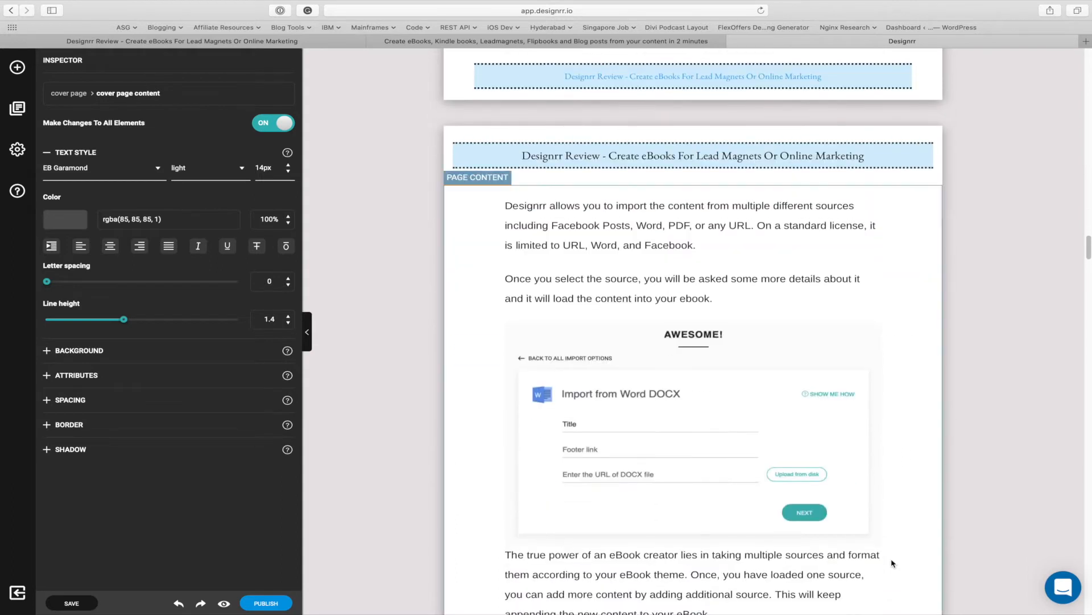
scroll(893, 563, "down", 11)
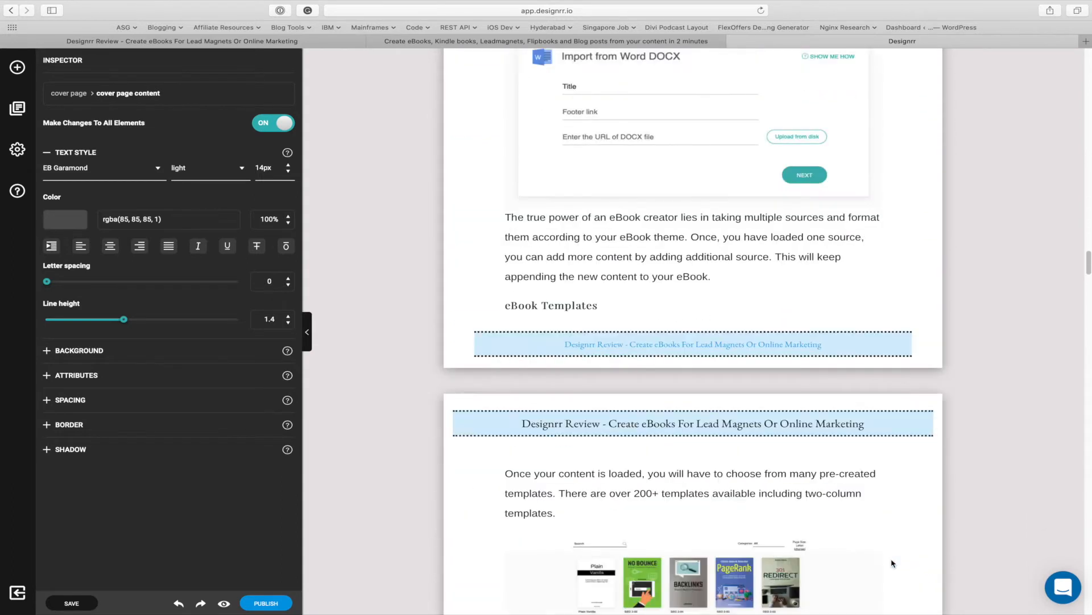
scroll(892, 563, "down", 16)
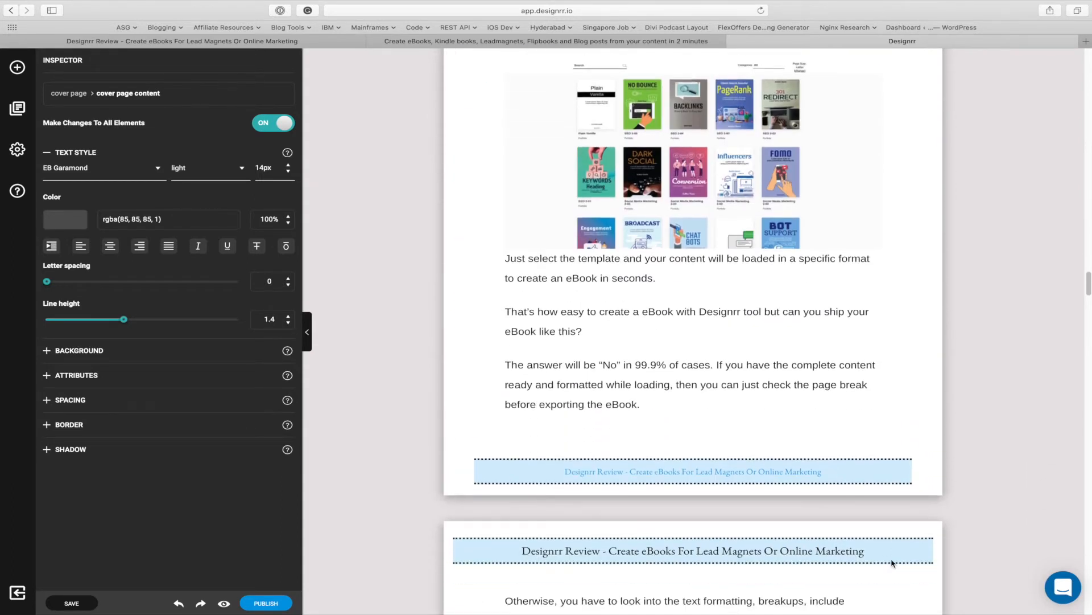
scroll(892, 564, "down", 12)
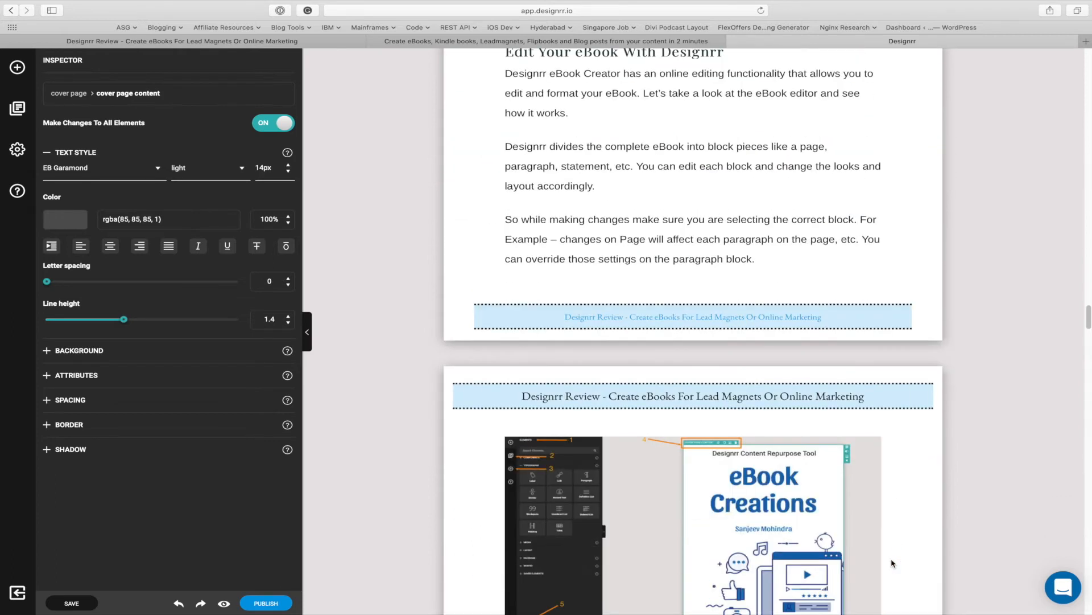
- Delete the "Suggested Read" paragraph above the "Edit Your eBook With Designrr" heading
scroll(892, 564, "up", 11)
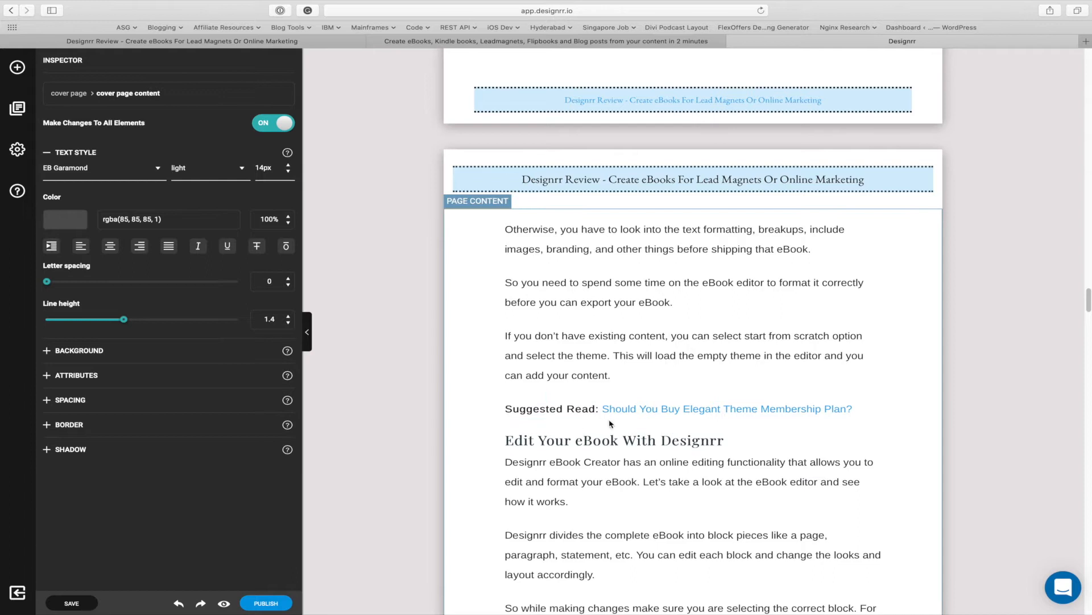
left_click(869, 420)
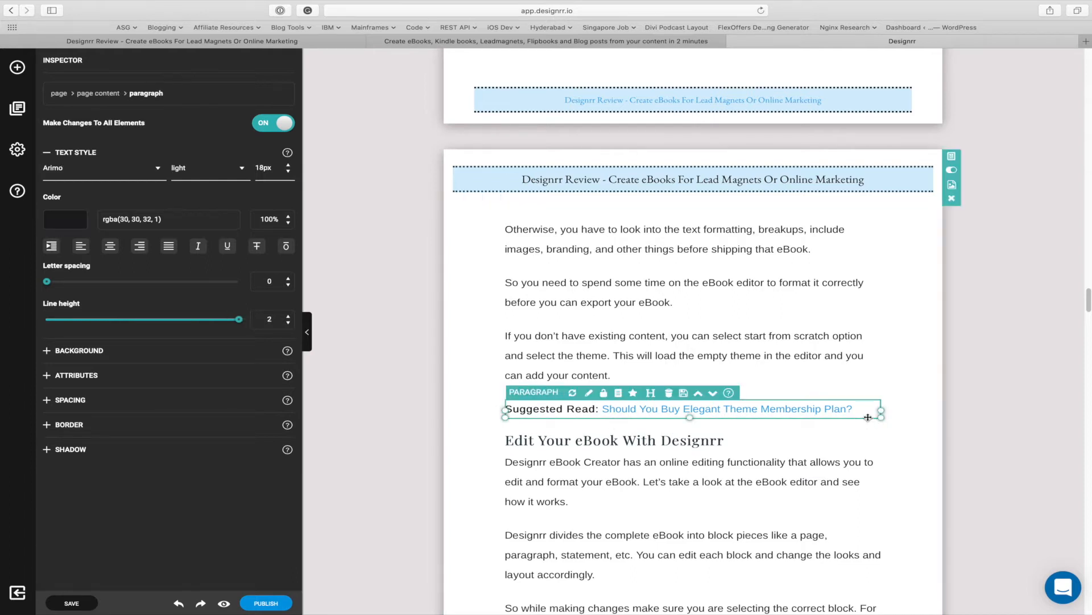
left_click(669, 397)
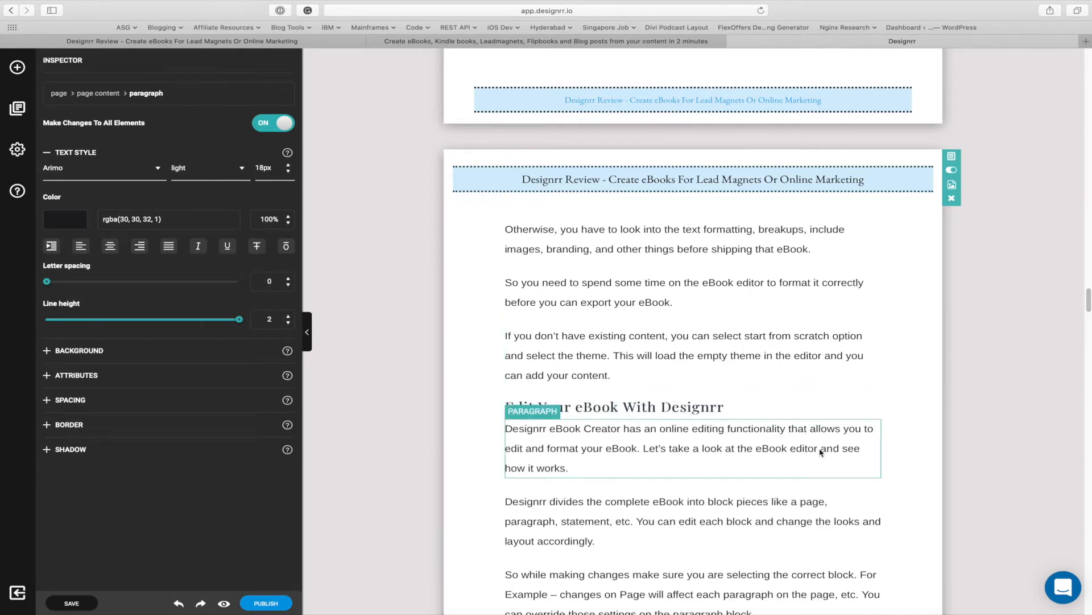
- Return to the cover page and review the component elements that can be added to the eBook
scroll(805, 484, "down", 2)
scroll(805, 485, "up", 20)
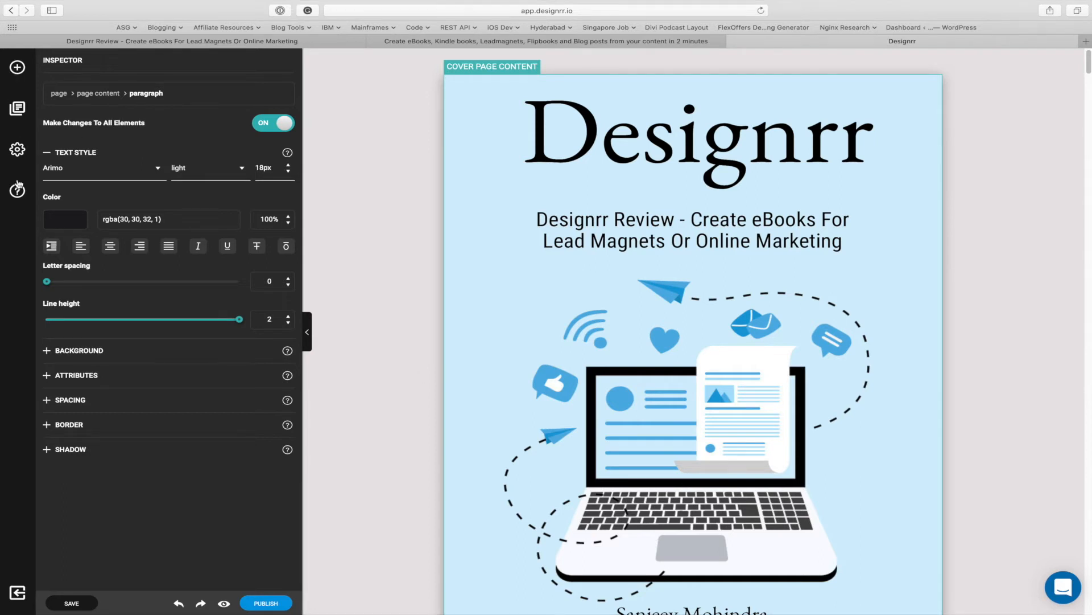
left_click(17, 67)
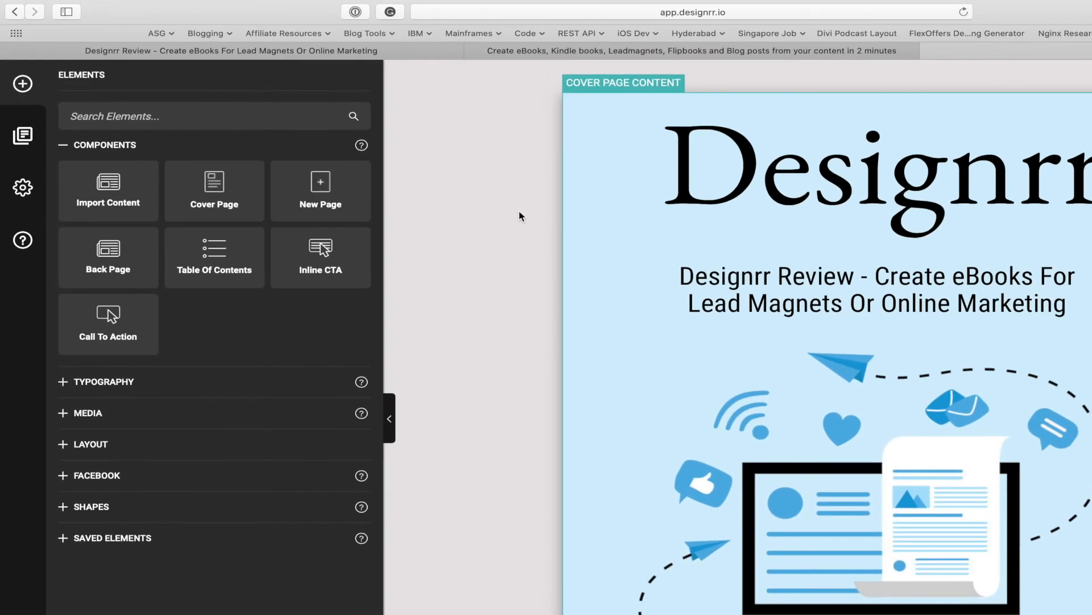
scroll(550, 314, "down", 1)
scroll(549, 312, "up", 1)
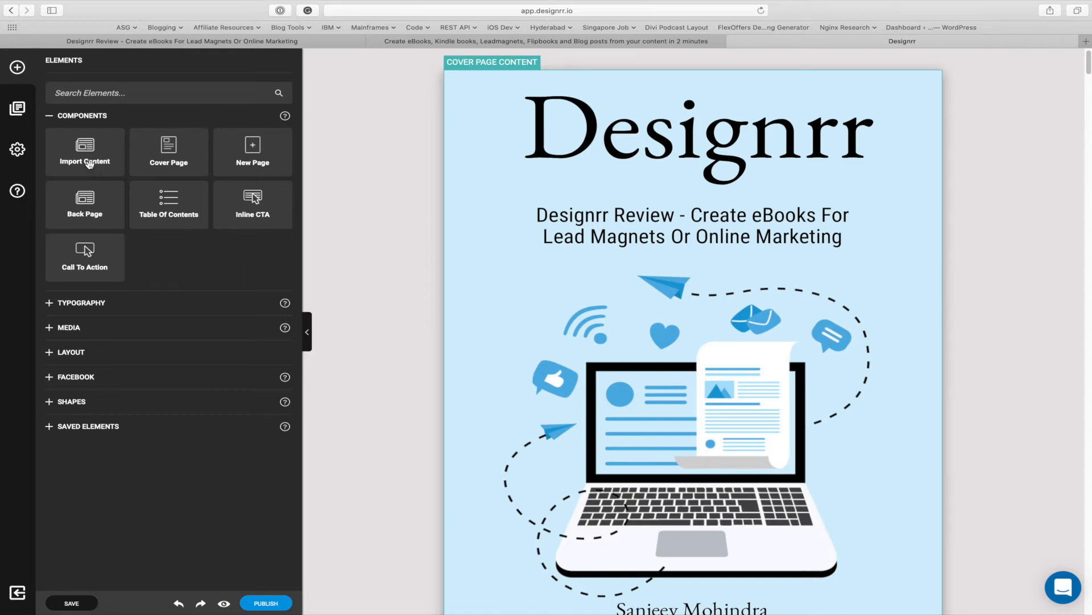
- Place an Import Content element below the image on the first content page to view the import sources, then close the dialog
left_click(93, 167)
scroll(670, 281, "down", 11)
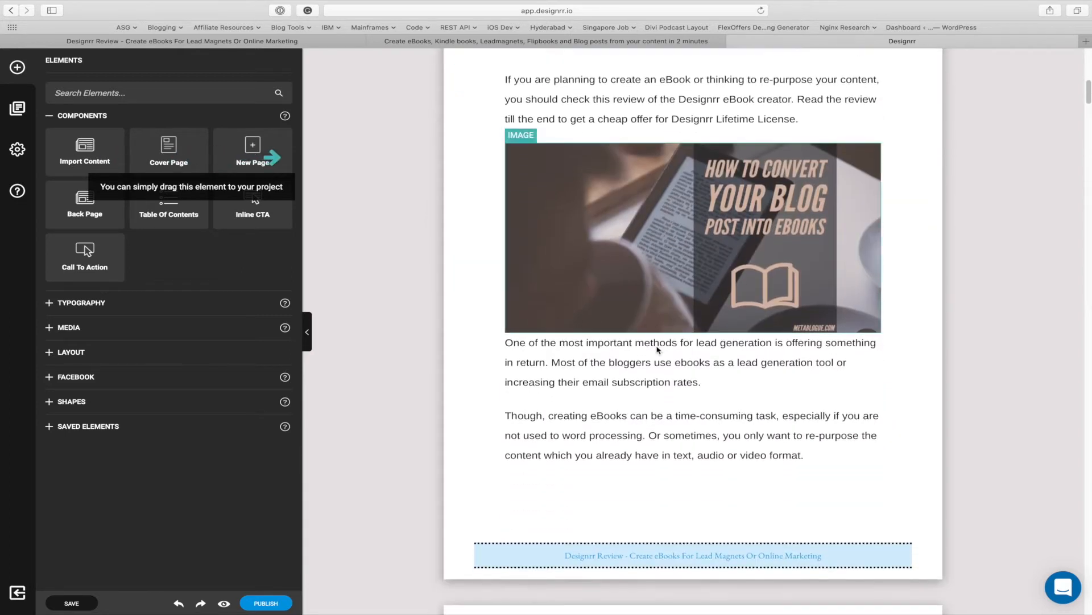
left_click(667, 380)
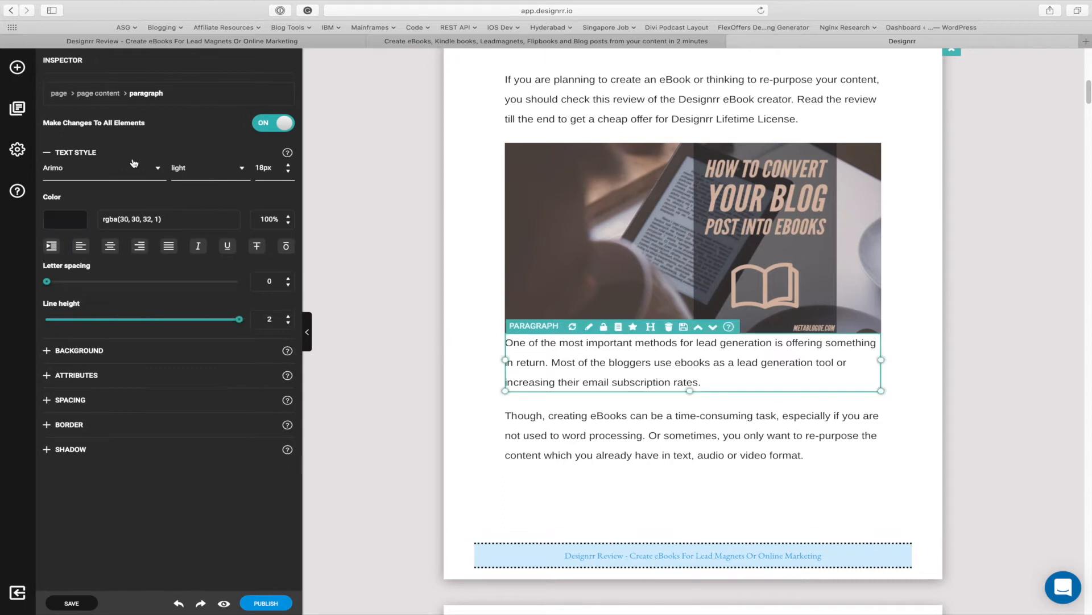
left_click(17, 67)
left_click(84, 149)
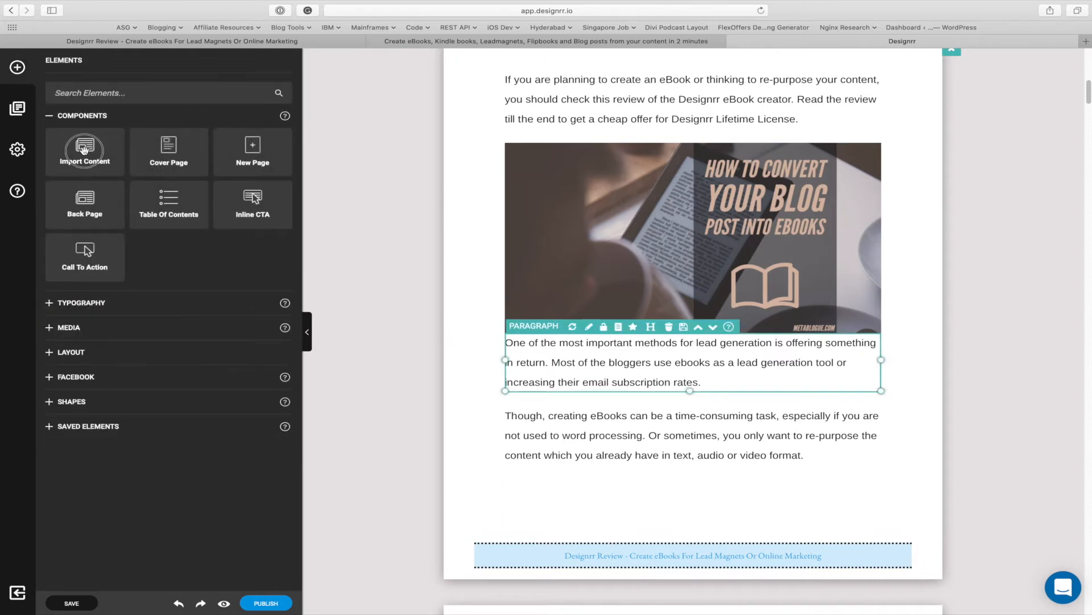
left_click_drag(85, 150, 643, 383)
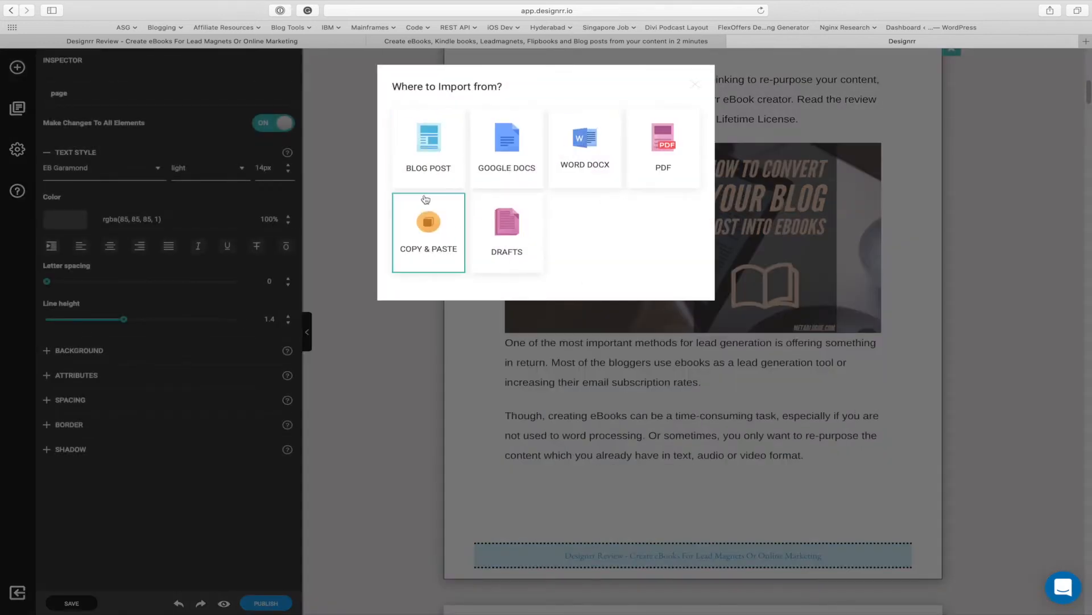
left_click(695, 85)
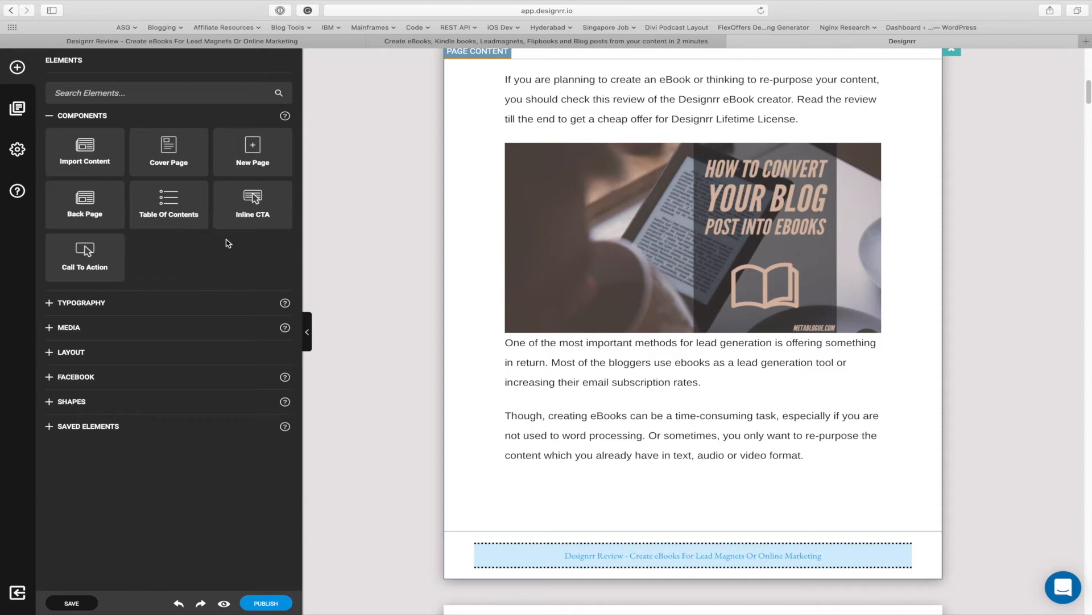
- Add a Call To Action block after the closing paragraph of the first content page
left_click(85, 251)
left_click_drag(85, 250, 650, 472)
scroll(683, 472, "down", 10)
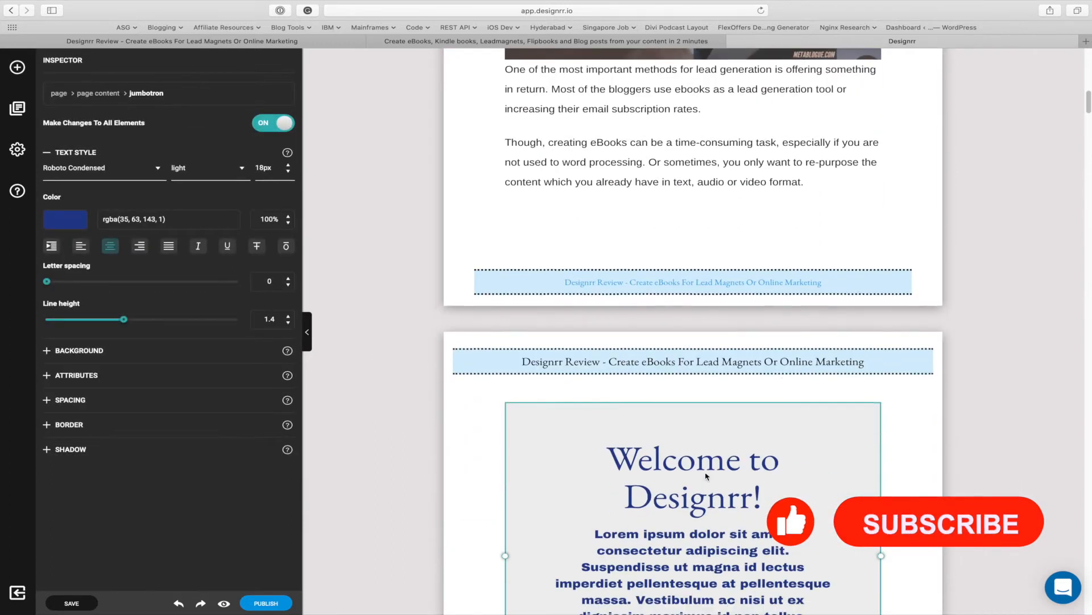
scroll(706, 477, "down", 2)
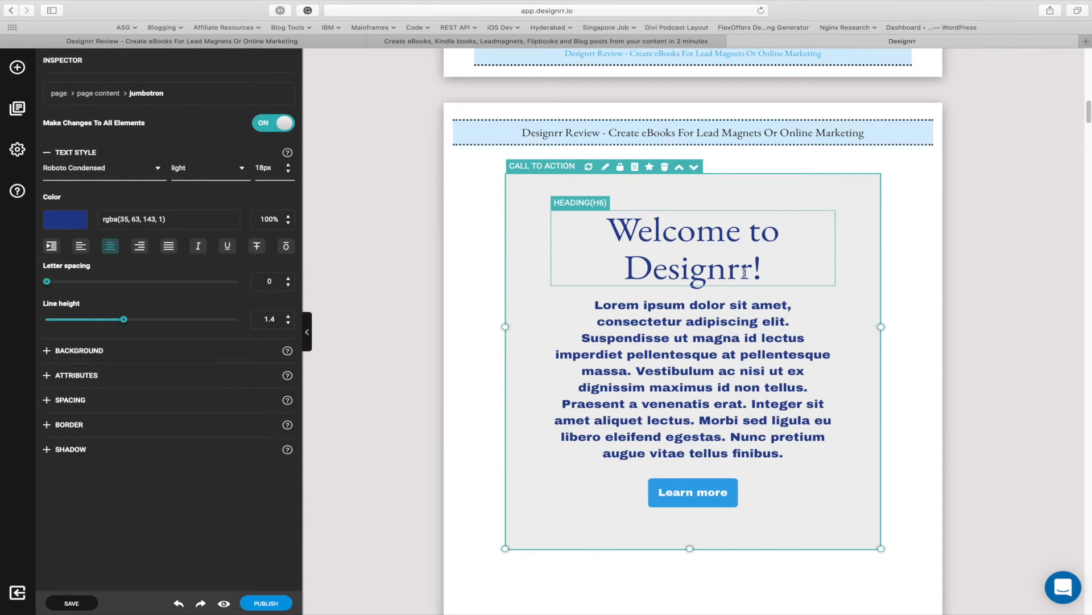
- View the link settings of the call to action's "Learn more" button, then close them without changes
left_click(712, 494)
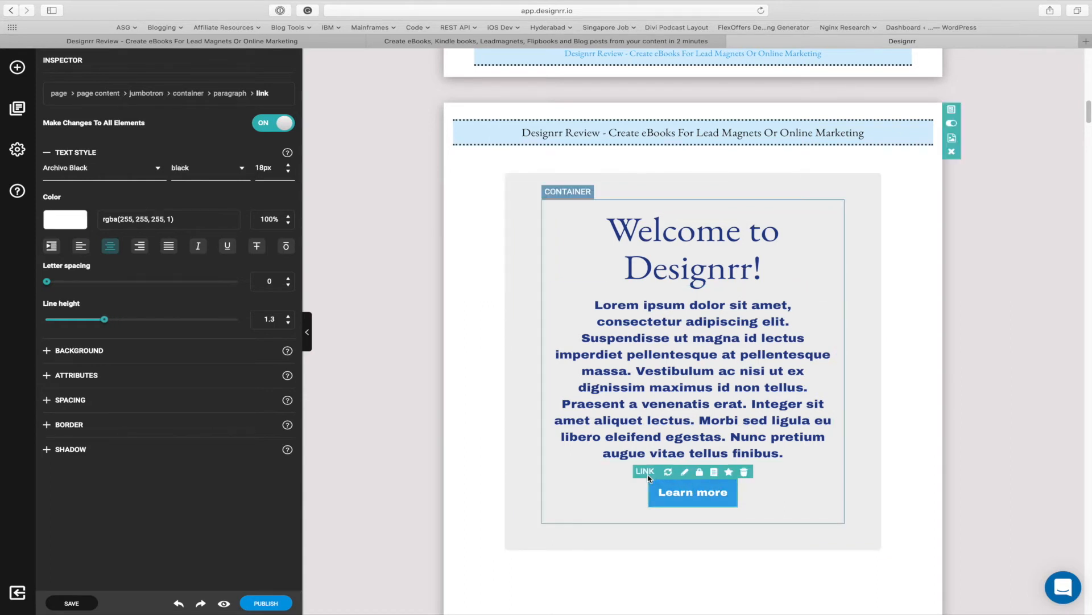
left_click(685, 473)
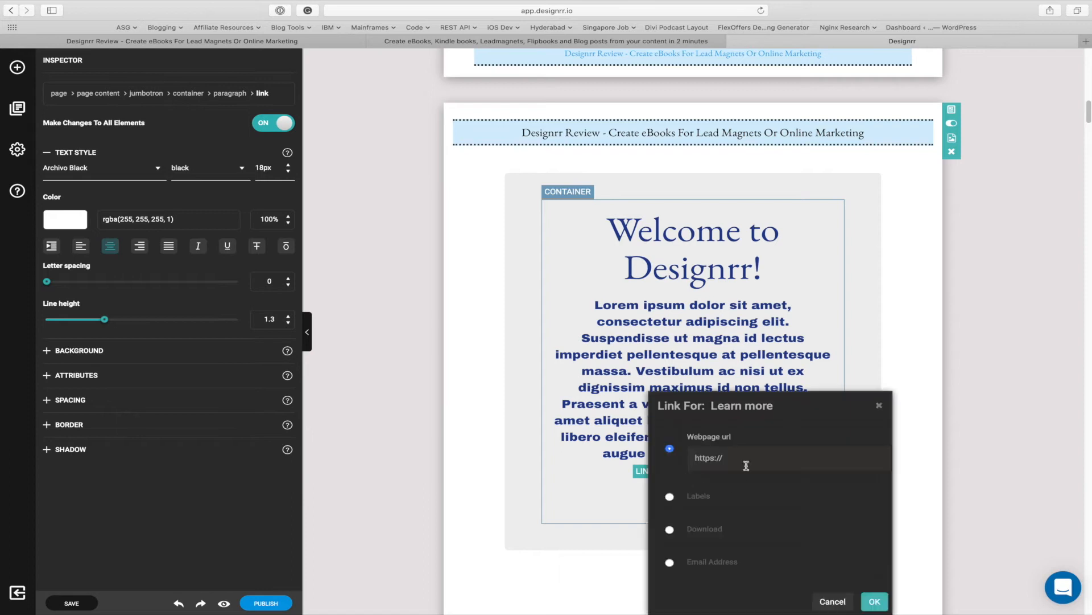
left_click(879, 405)
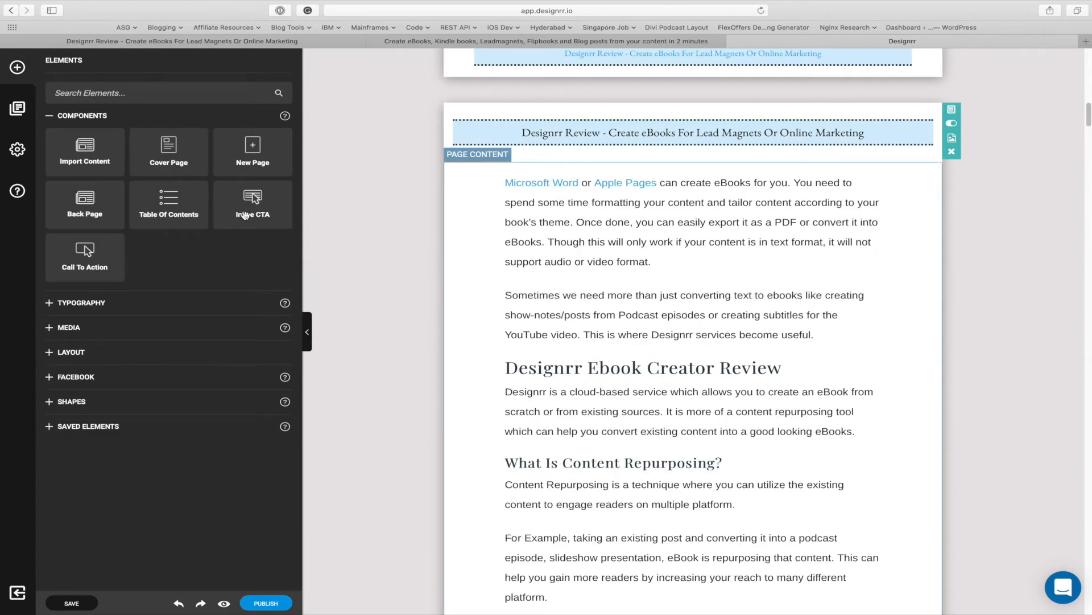
- Insert an Inline CTA below the paragraph starting "Microsoft Word or Apple Pages" and change its text to "Check Designrr"
left_click_drag(245, 215, 601, 318)
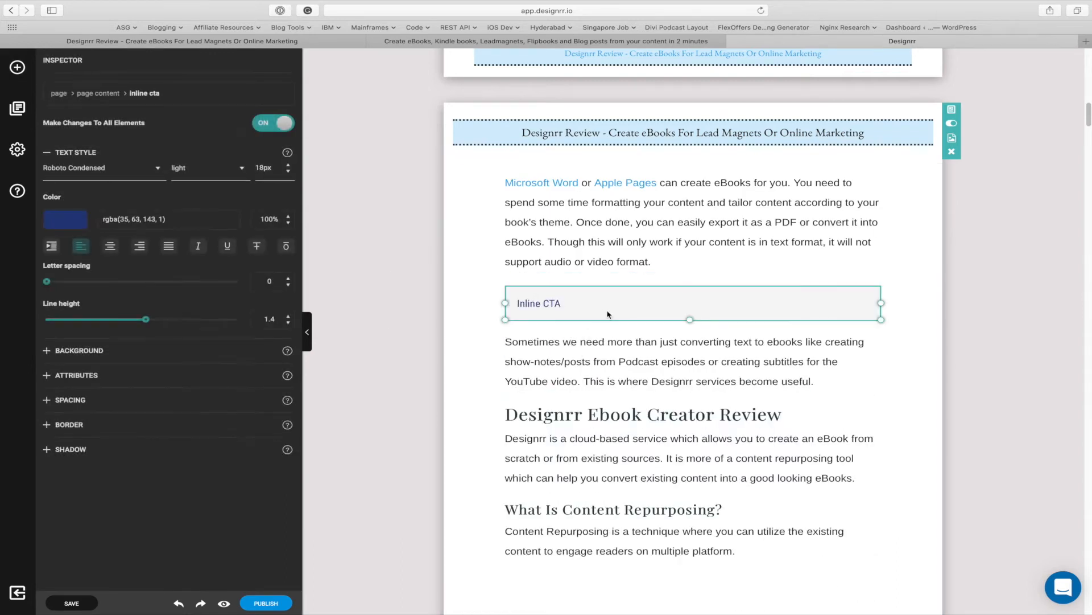
left_click(561, 306)
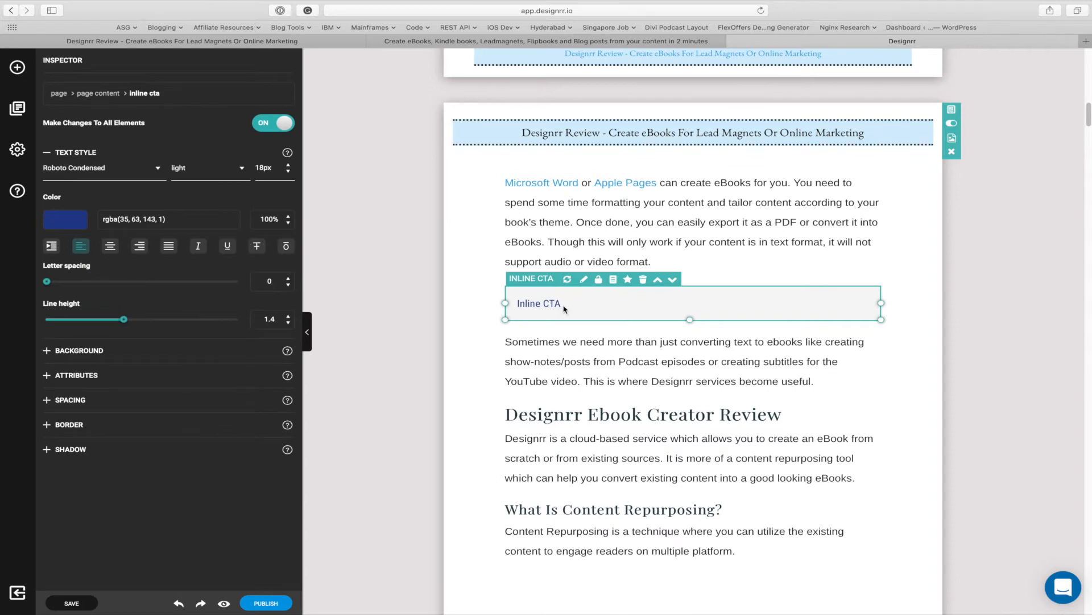
left_click(556, 303)
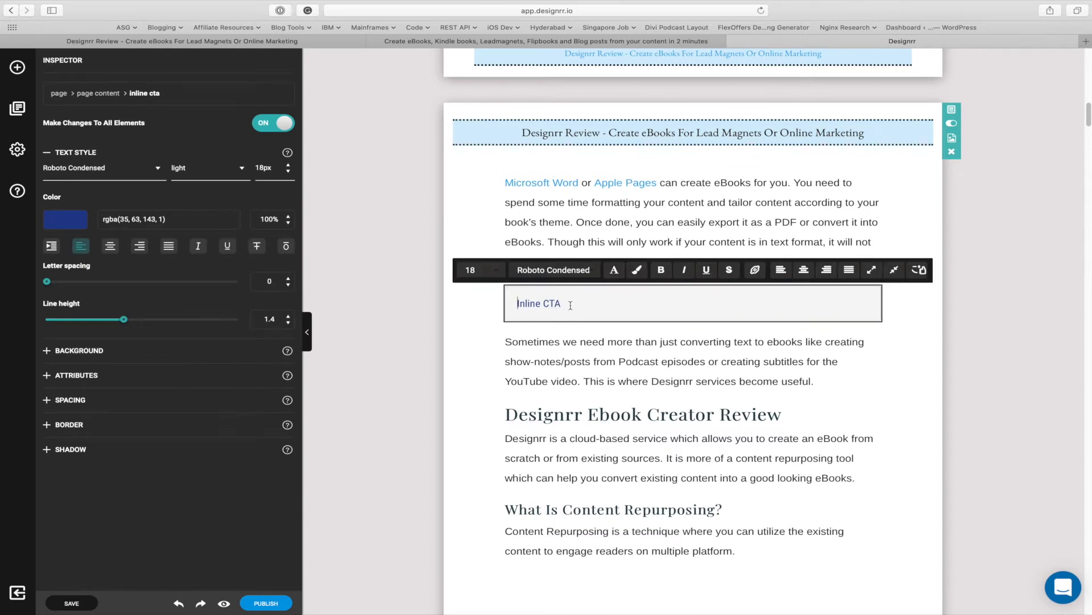
left_click_drag(524, 303, 561, 303)
type("Check Designrr")
- Add the tags icon after the "Check Designrr" text in the inline CTA
left_click(922, 271)
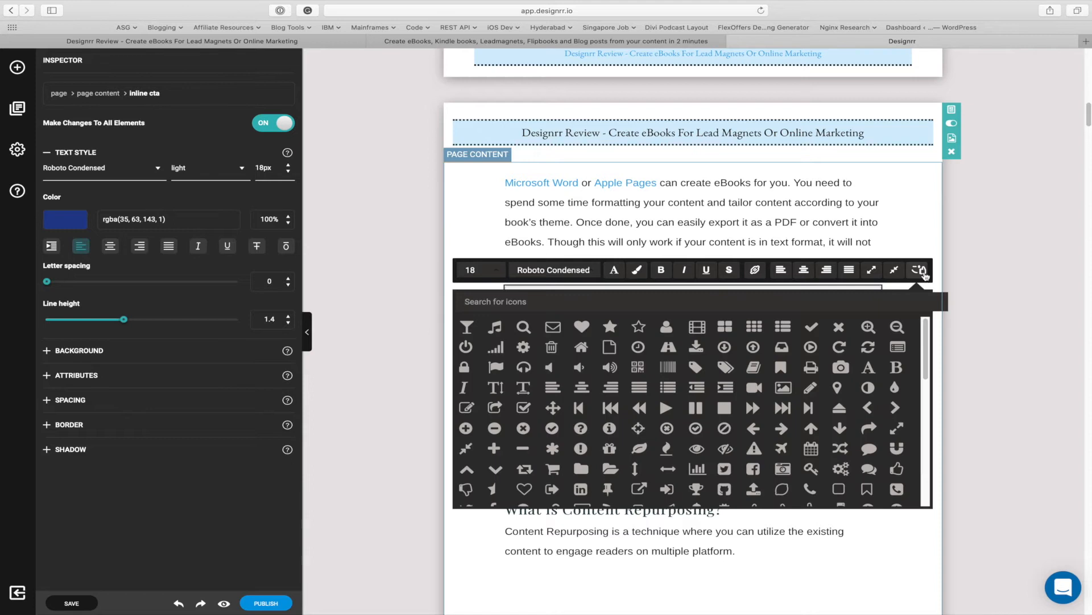
scroll(751, 400, "down", 3)
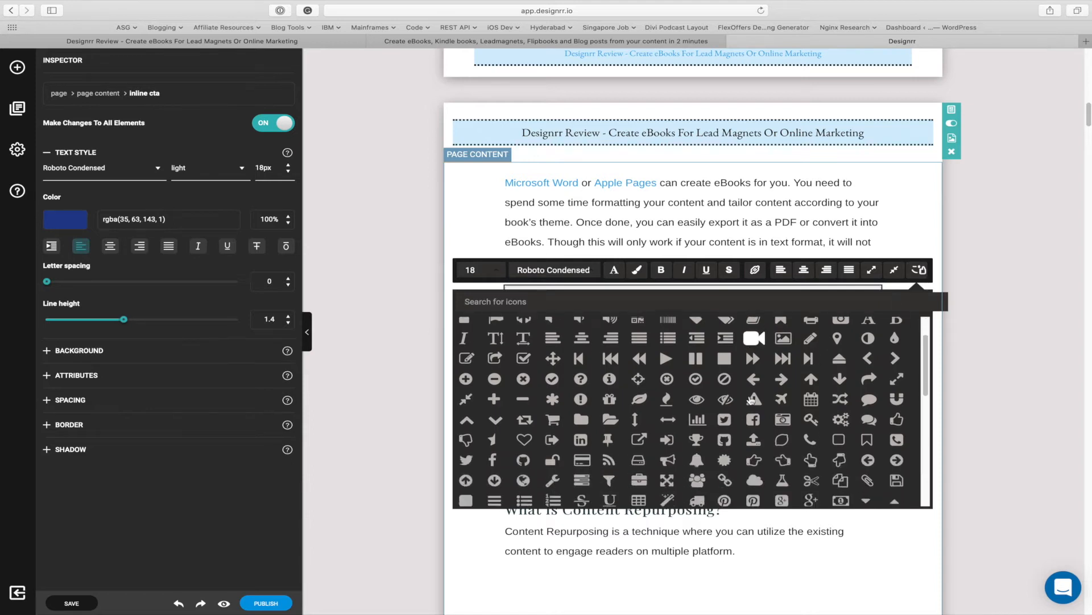
scroll(751, 400, "up", 3)
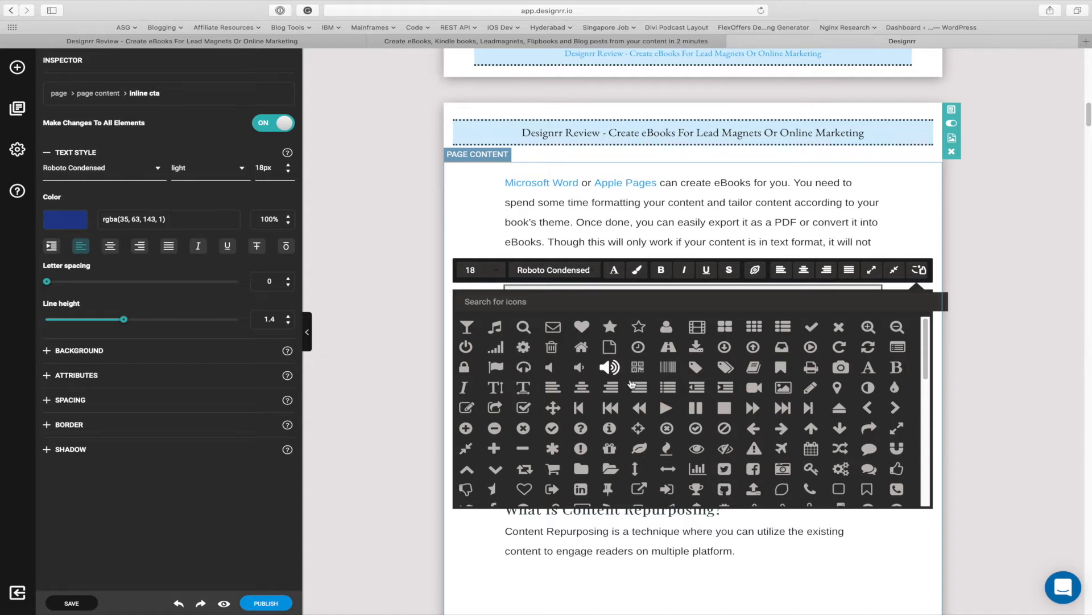
left_click(726, 369)
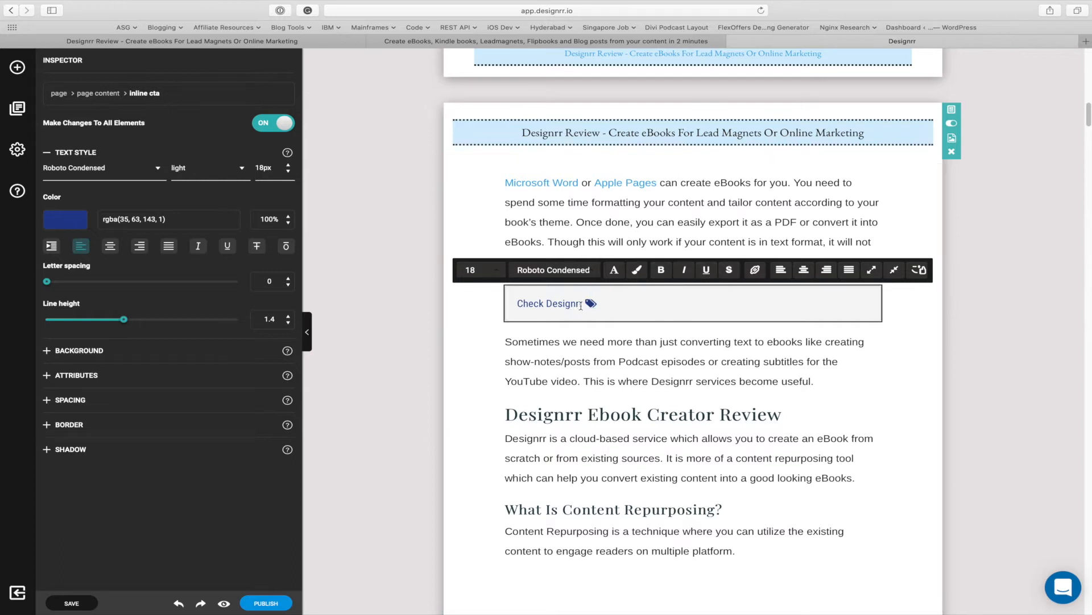
- View the link options for the "Check Designrr" text in the inline CTA, then close them without adding a link
mouse_move(581, 305)
left_mouse_down()
mouse_move(513, 305)
mouse_move(582, 301)
left_mouse_up()
left_click(632, 305)
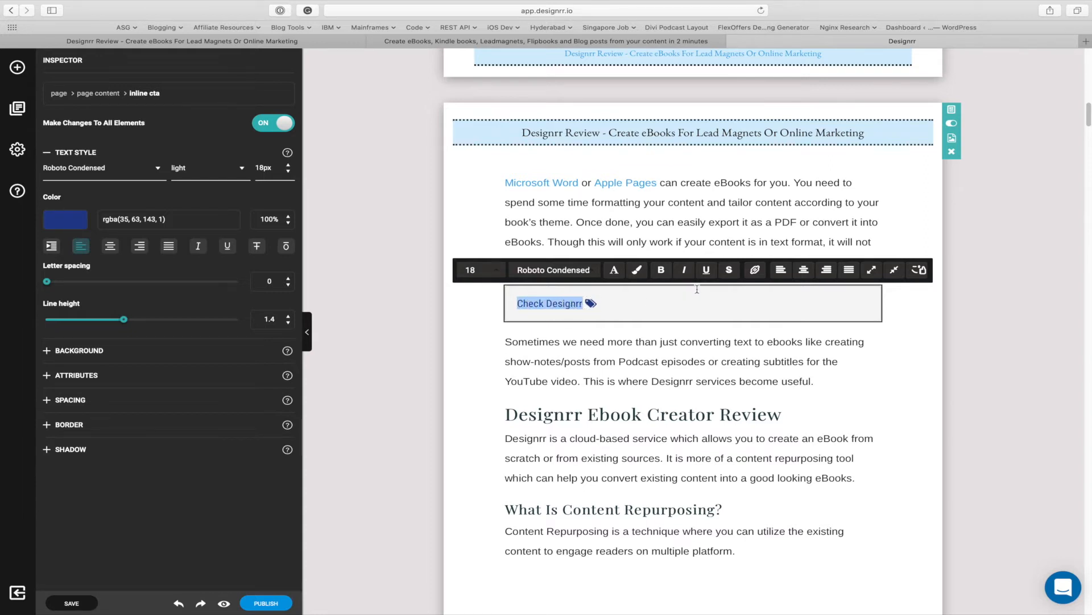
left_click(755, 270)
left_click(645, 366)
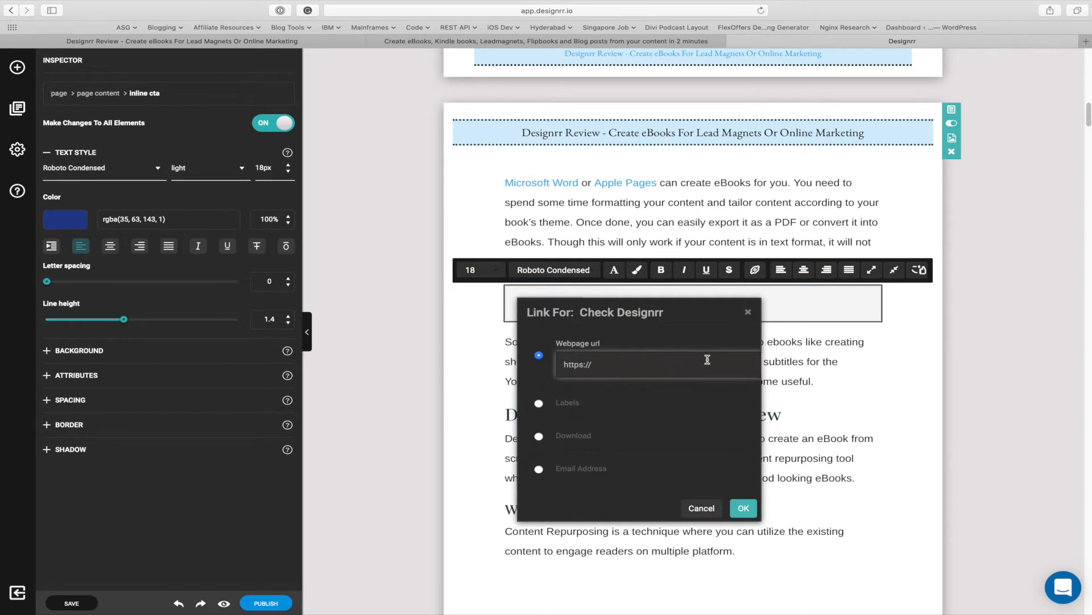
left_click(748, 312)
left_click(906, 313)
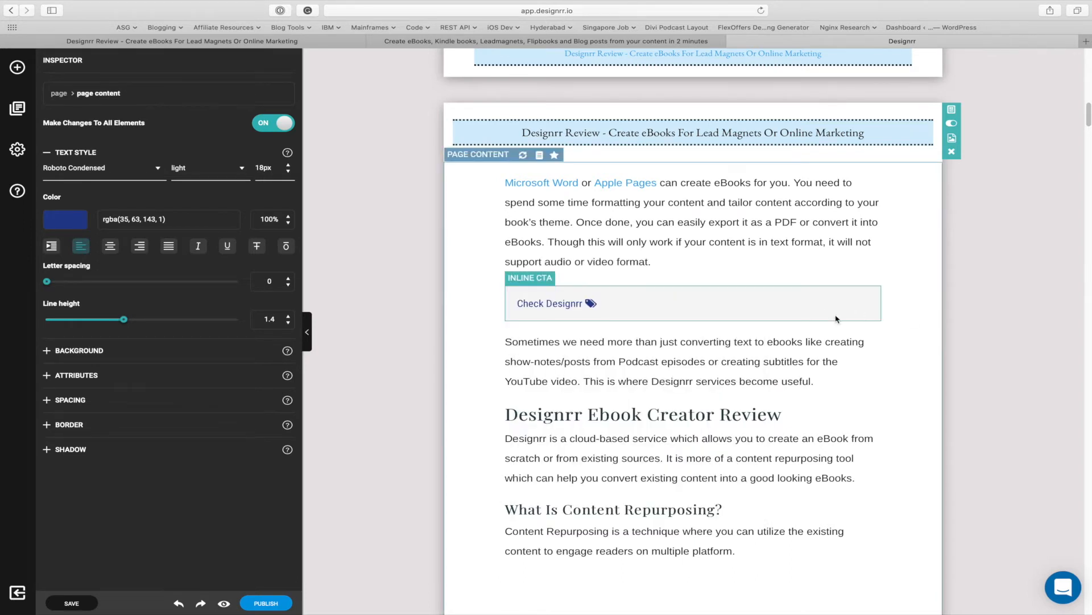
- Examine the available elements in the Components, Typography, Media, Layout, Facebook and Shapes categories
left_click(17, 67)
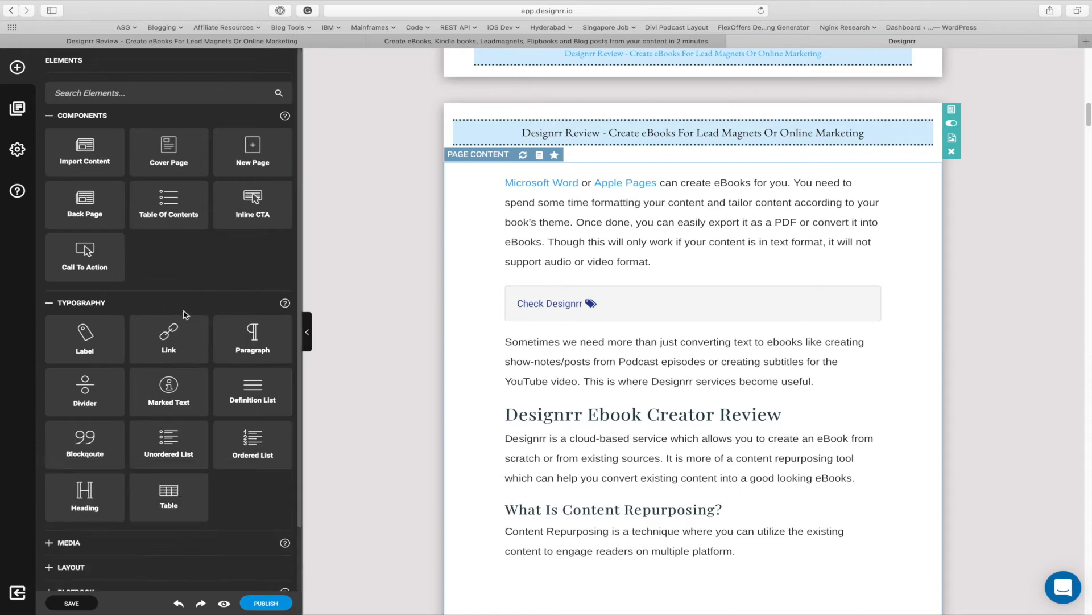
scroll(171, 308, "down", 2)
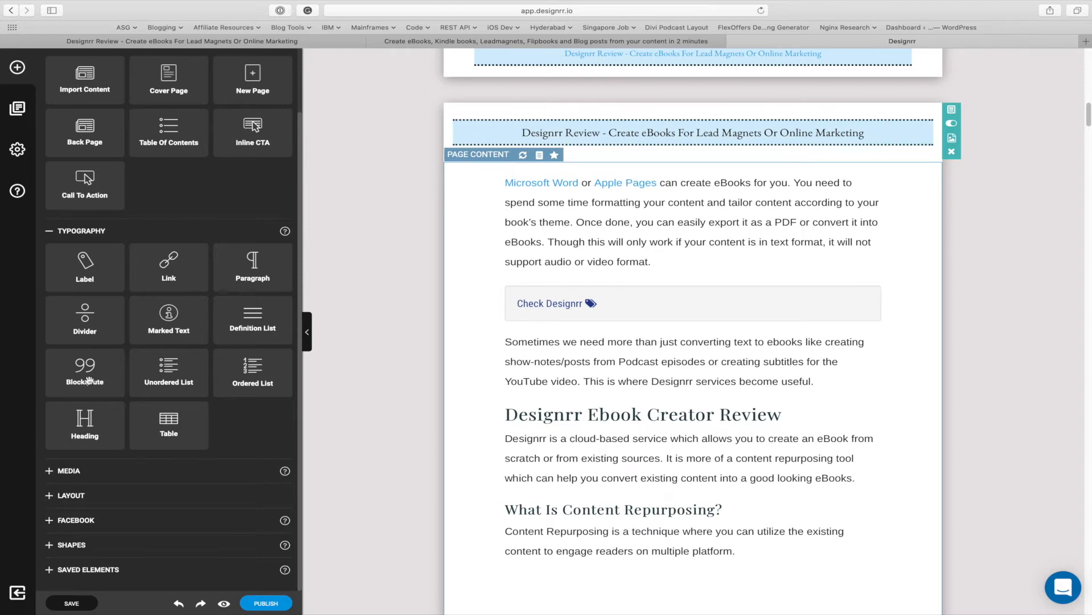
left_click(132, 469)
scroll(132, 466, "down", 2)
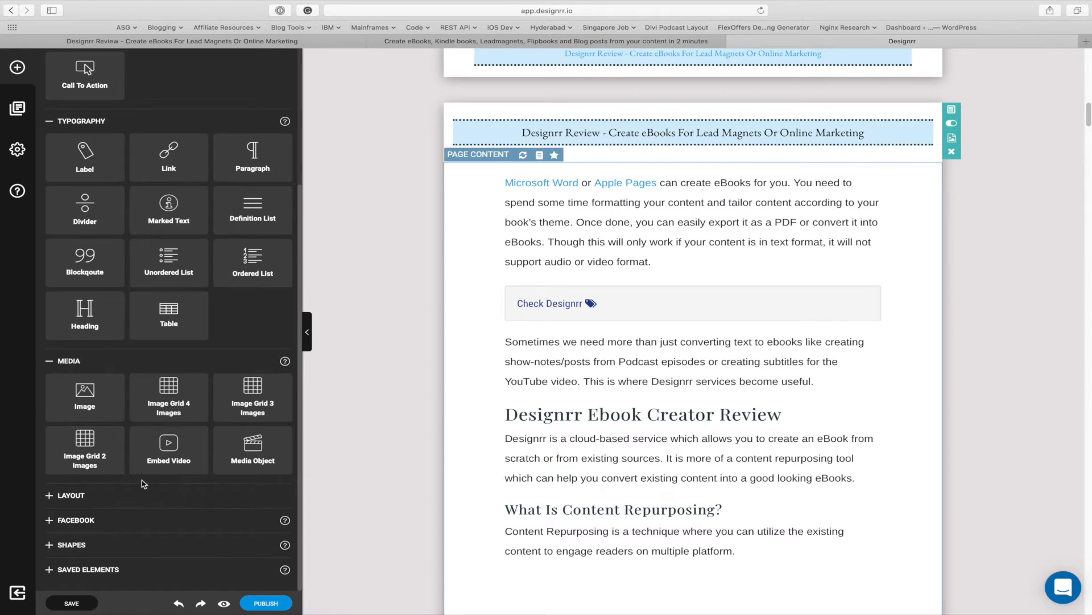
left_click(149, 500)
scroll(145, 489, "down", 2)
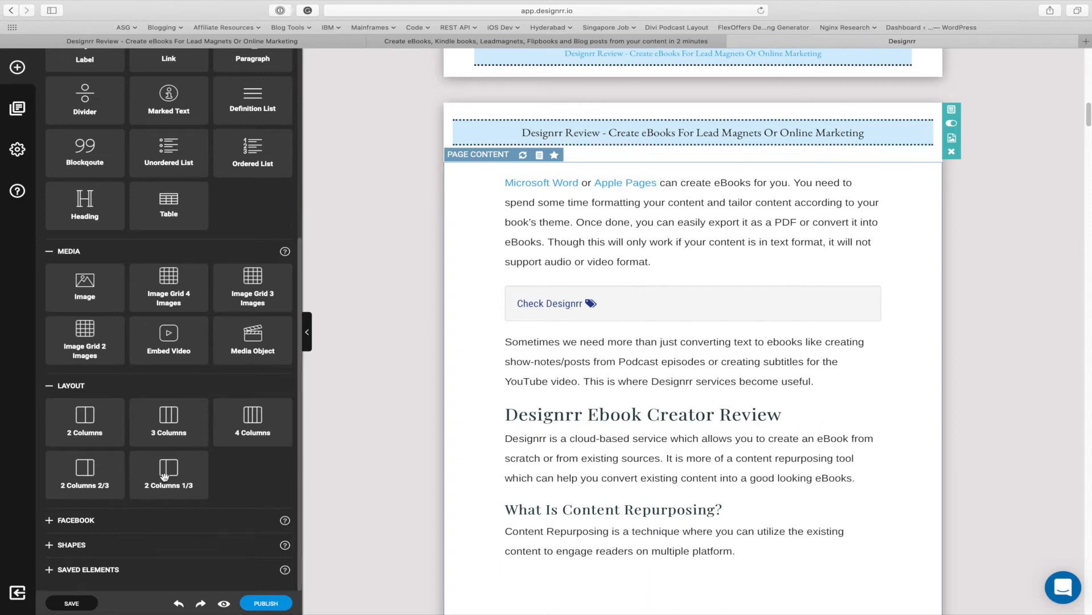
left_click(164, 520)
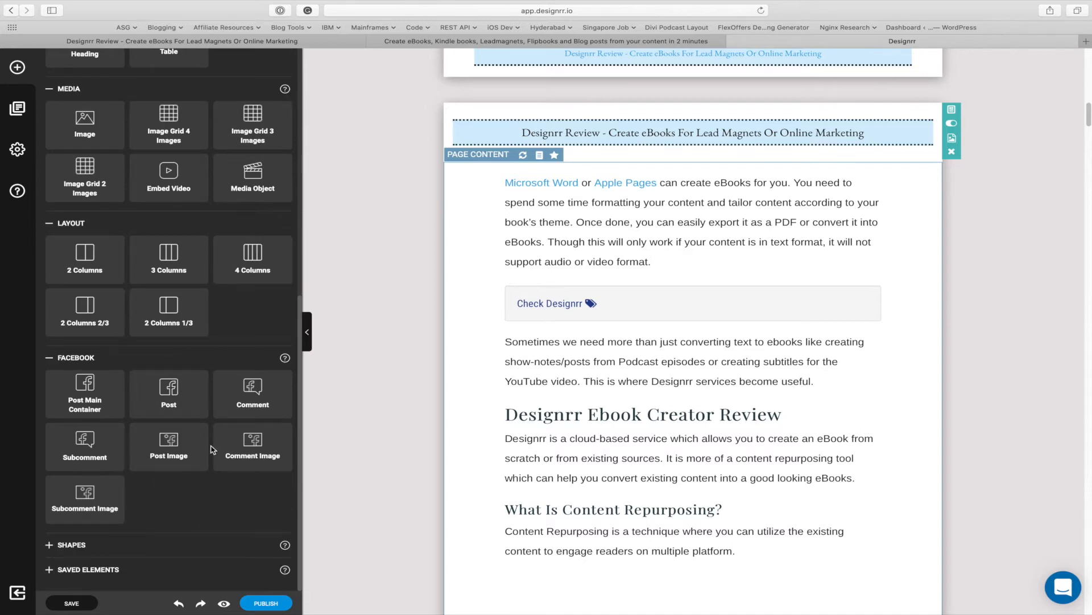
left_click(152, 545)
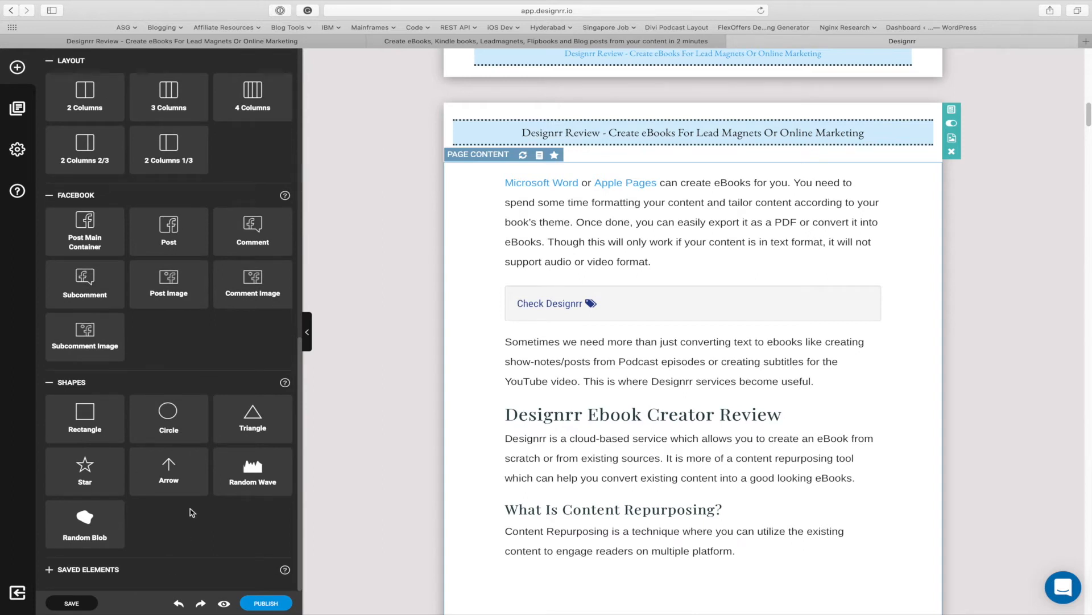
scroll(192, 512, "up", 15)
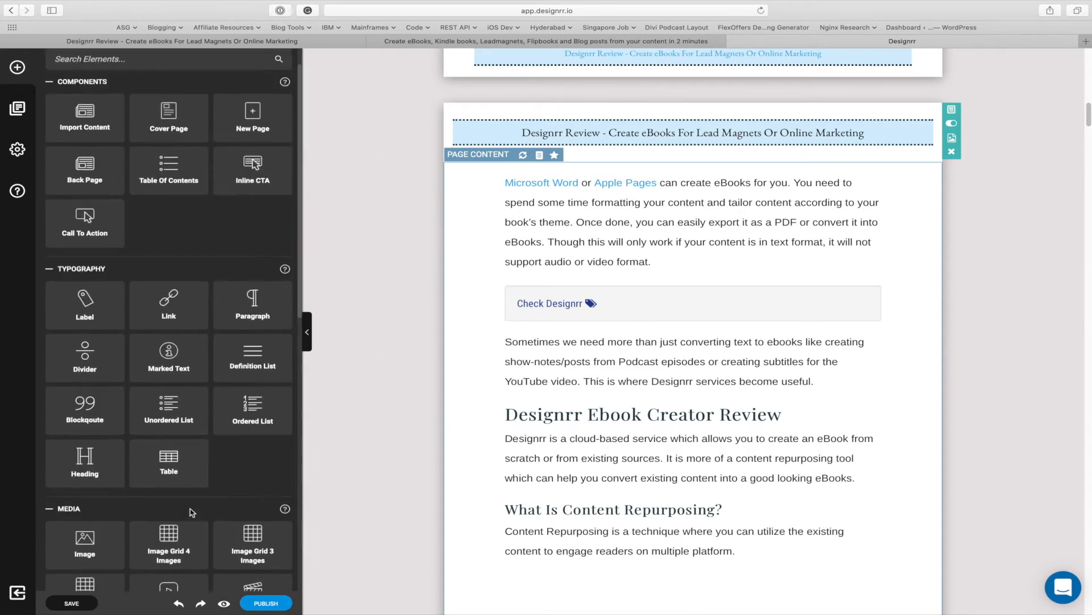
scroll(192, 512, "up", 2)
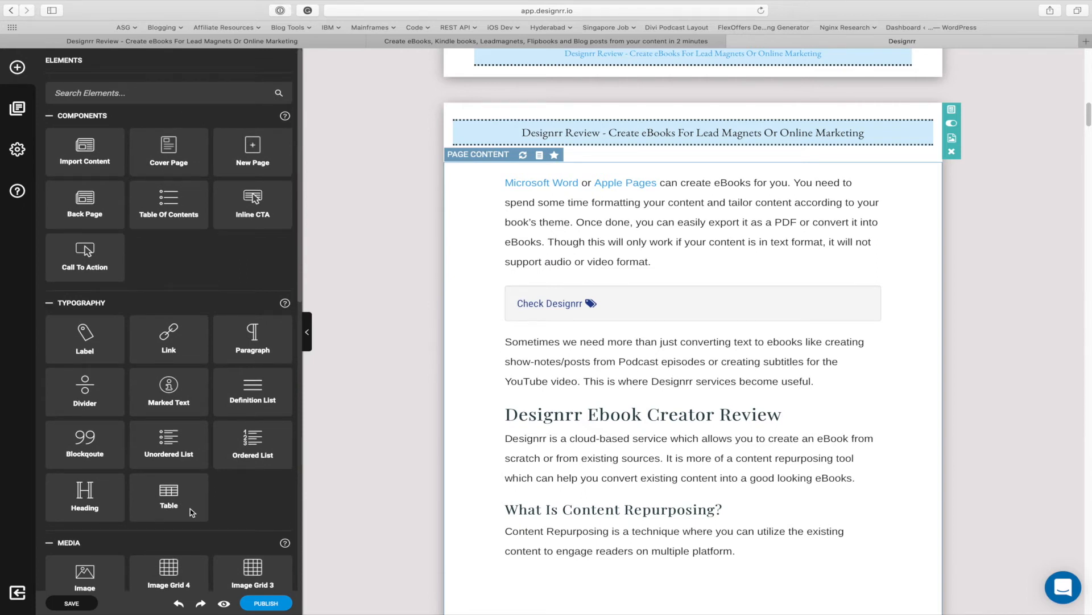
- Browse the collection of eBook templates without applying one
left_click(19, 114)
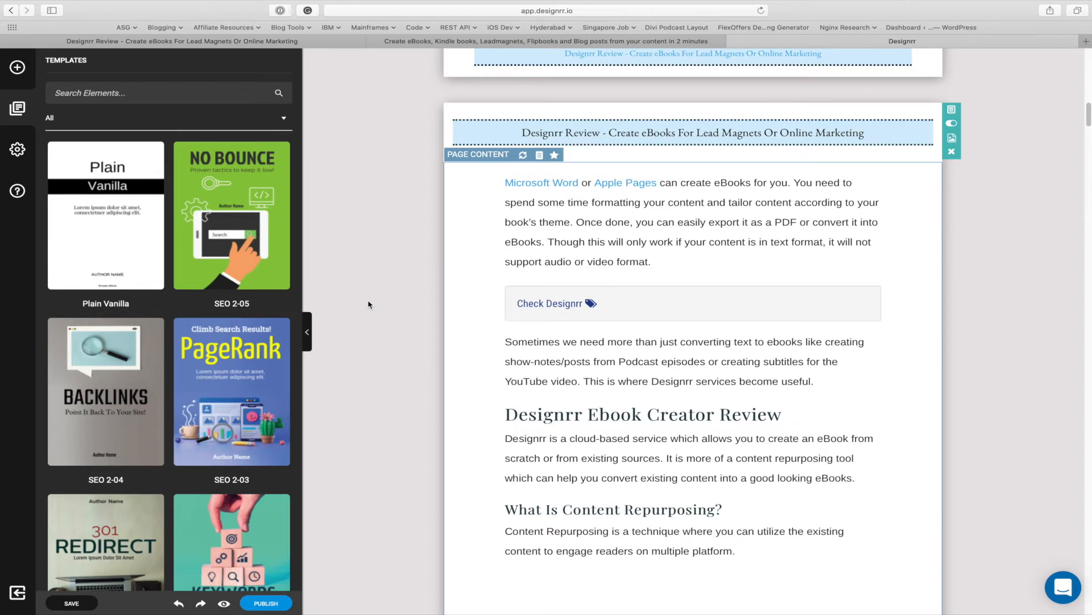
scroll(173, 311, "down", 10)
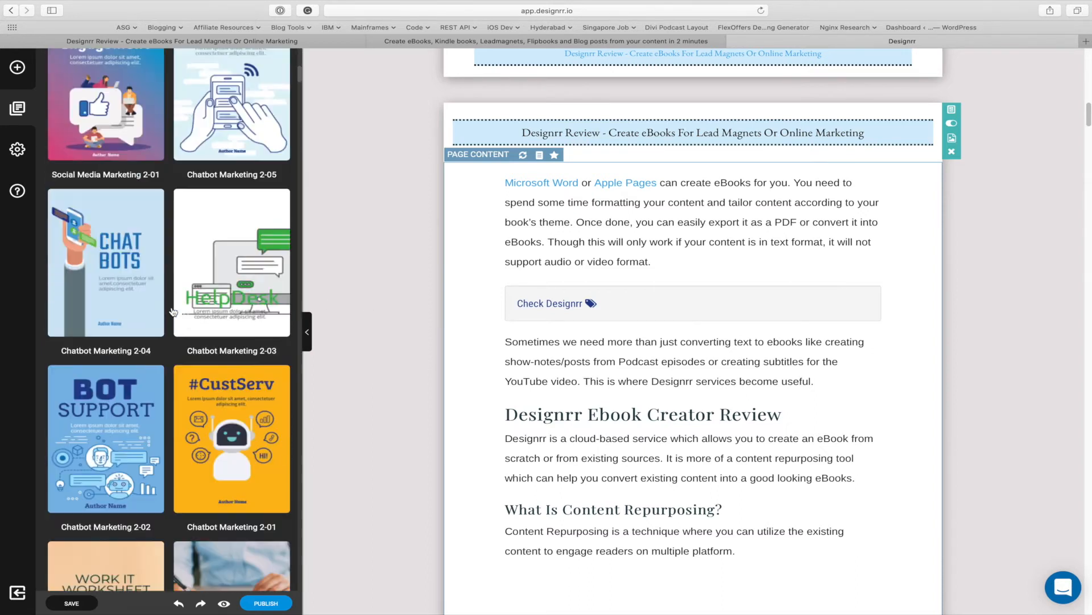
scroll(174, 312, "down", 15)
scroll(173, 311, "up", 15)
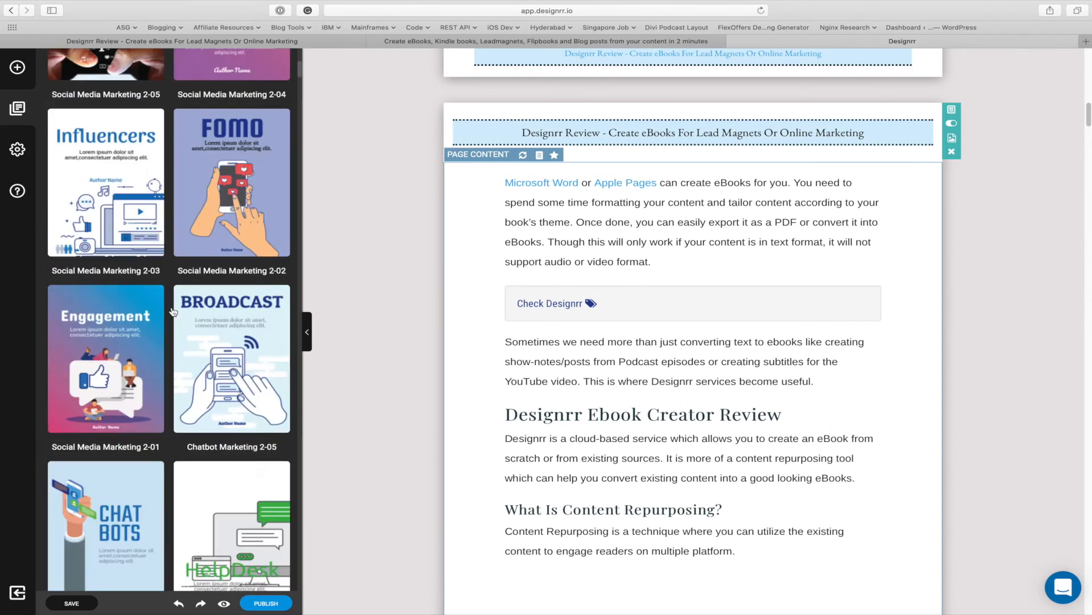
scroll(174, 311, "up", 10)
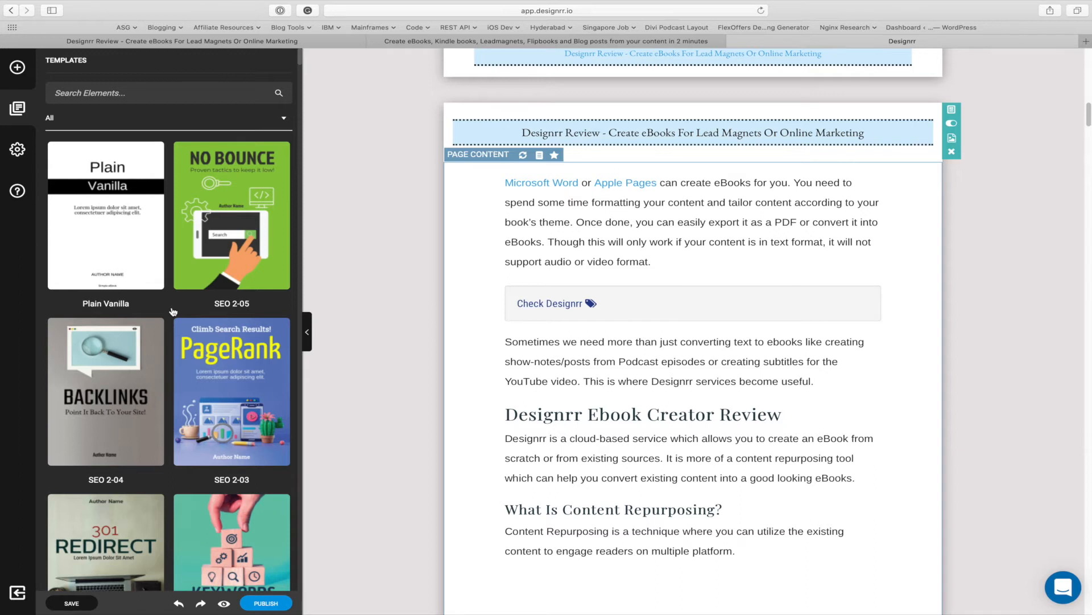
- Review the project settings for page size and orientation, content boxes, auto save and free element dragging
left_click(17, 150)
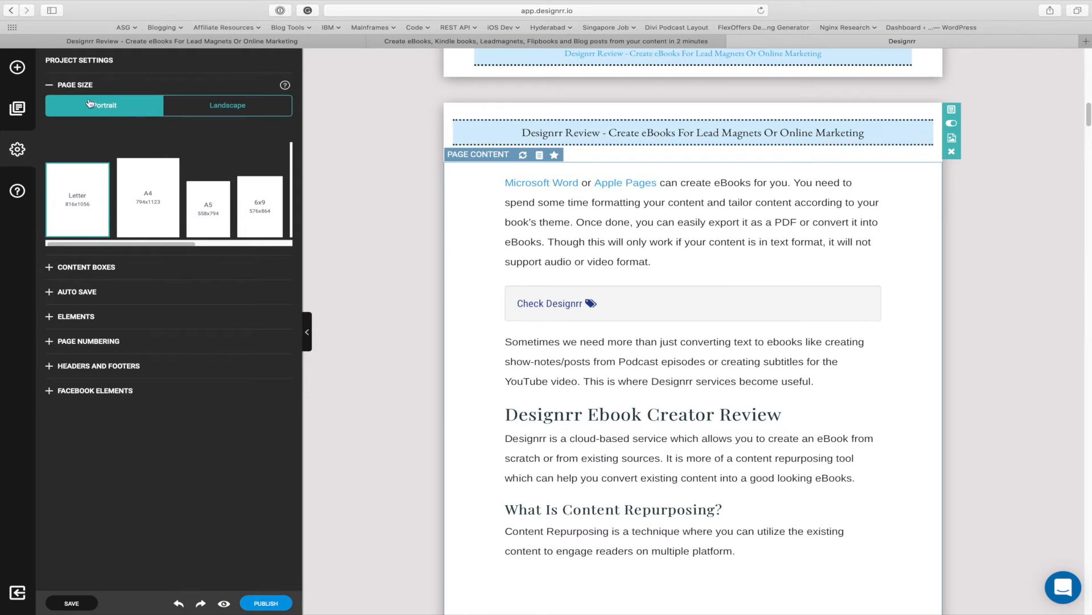
left_click(241, 111)
left_click(123, 112)
left_click(107, 268)
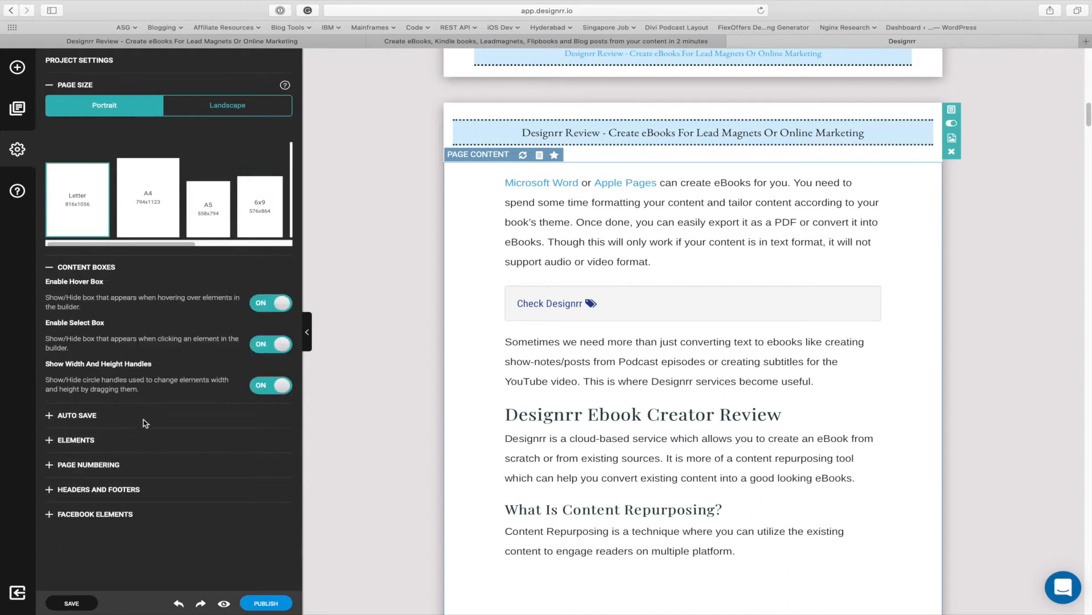
left_click(74, 415)
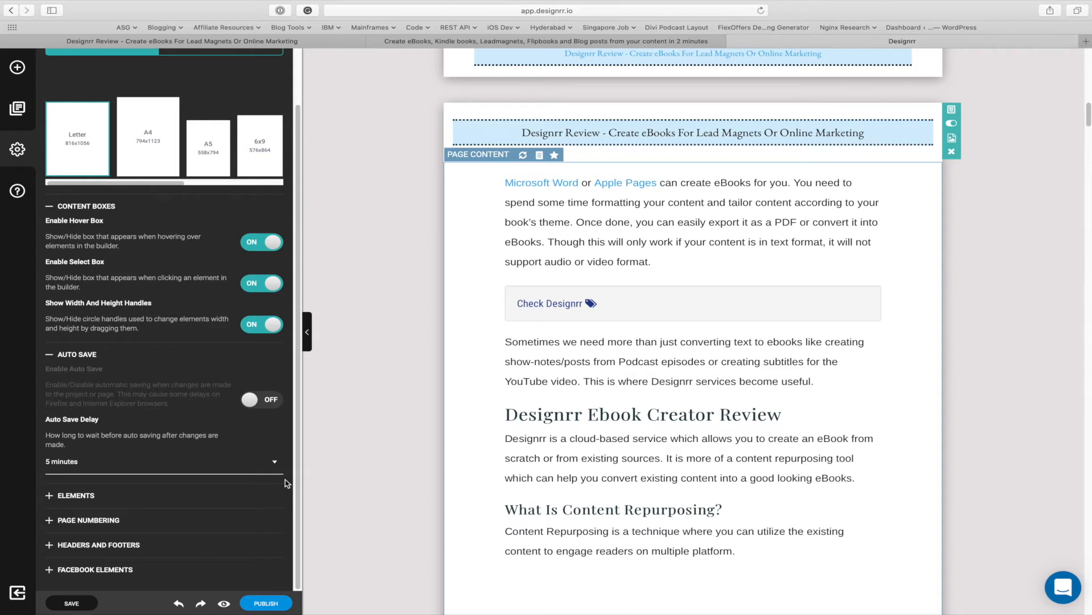
left_click(165, 497)
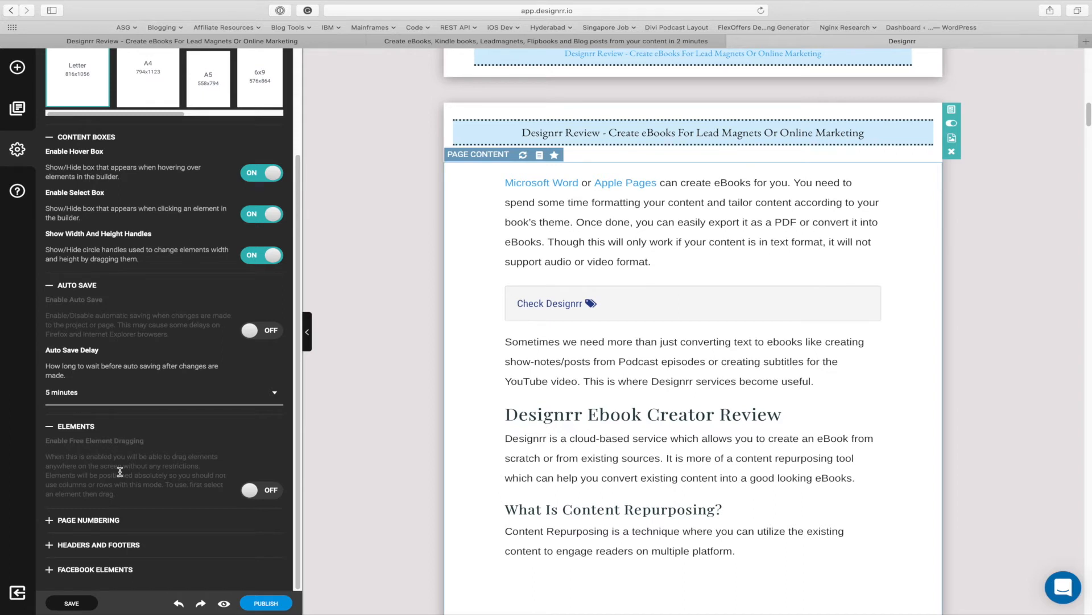
- Turn on the page numbering label "Page" for the project and check it in the page footer
left_click(117, 522)
scroll(168, 480, "down", 3)
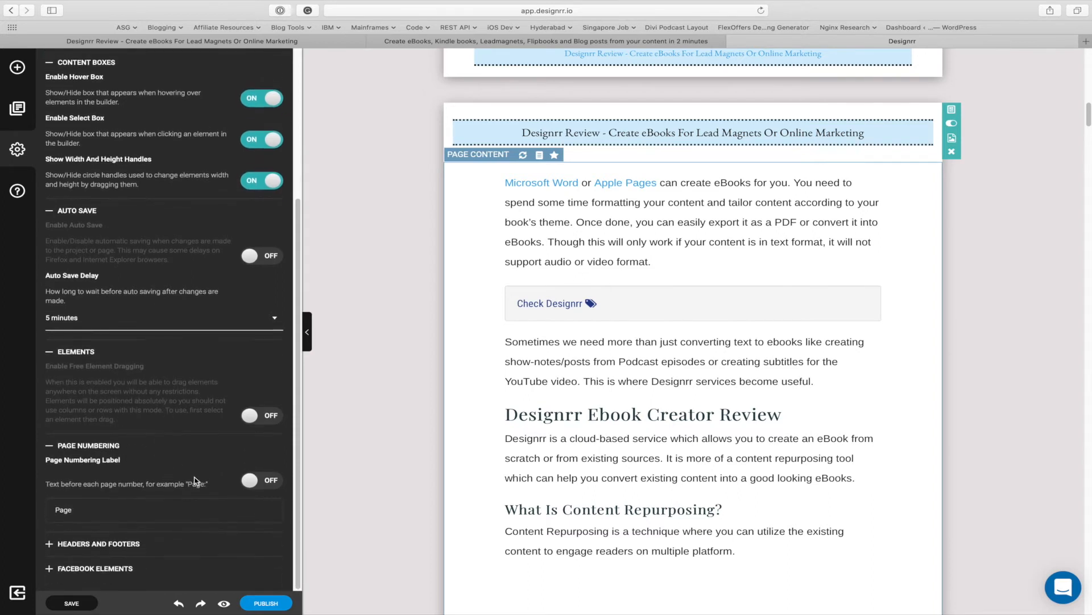
left_click(271, 484)
scroll(545, 436, "down", 2)
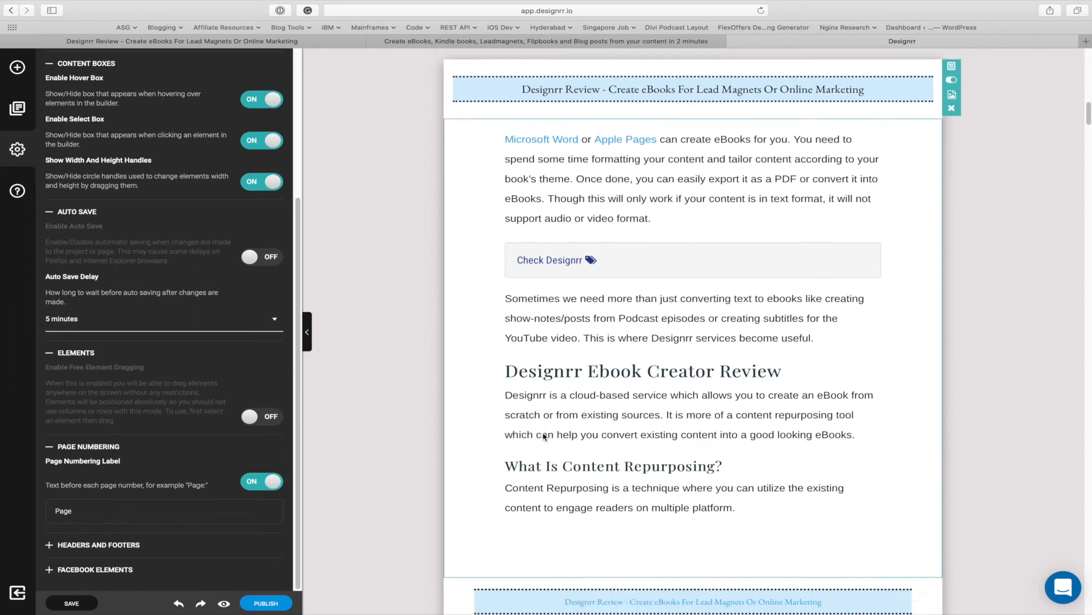
scroll(544, 437, "down", 5)
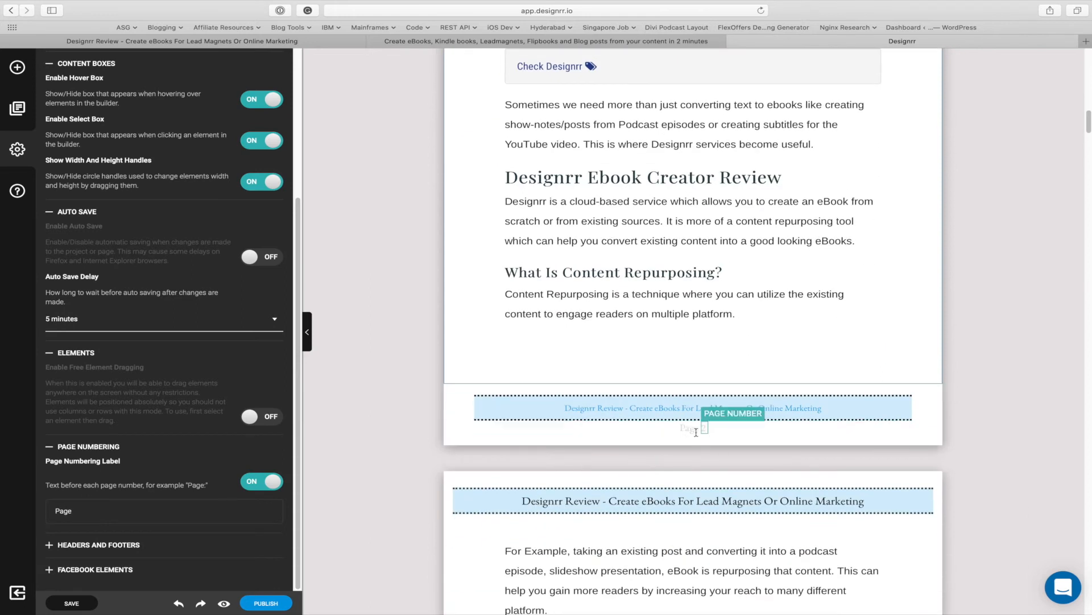
left_click(694, 433)
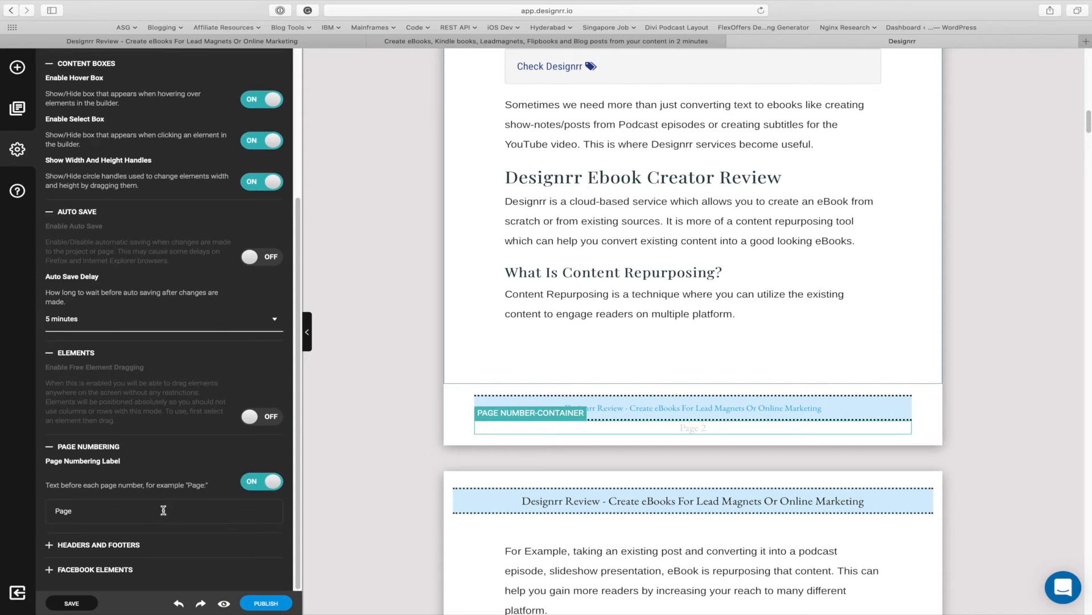
- View the project's headers and footers setting, then return to the list of elements
left_click(158, 547)
scroll(183, 546, "down", 2)
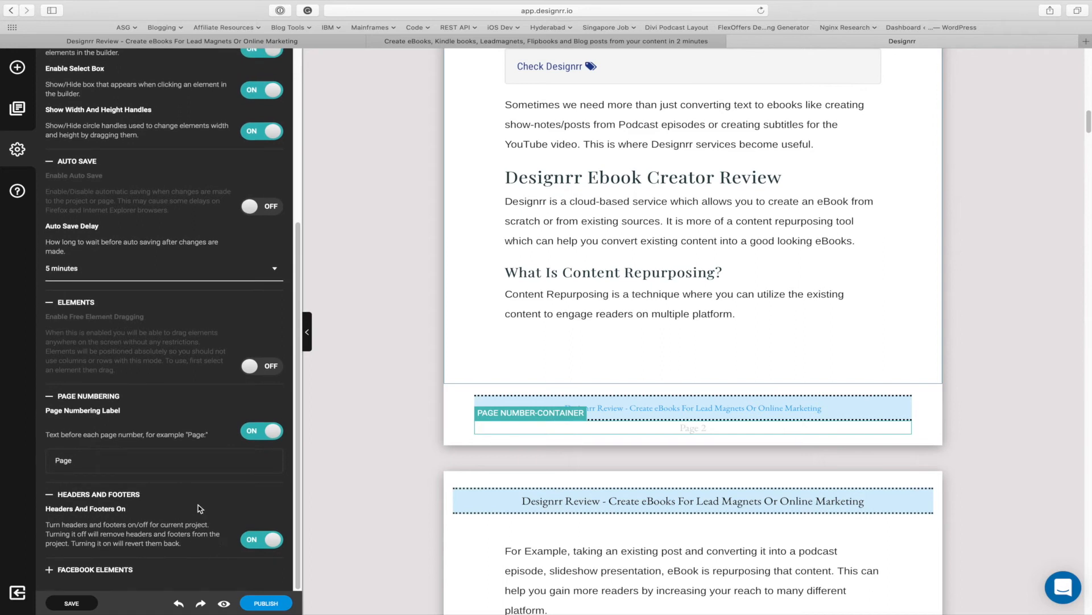
scroll(171, 342, "up", 5)
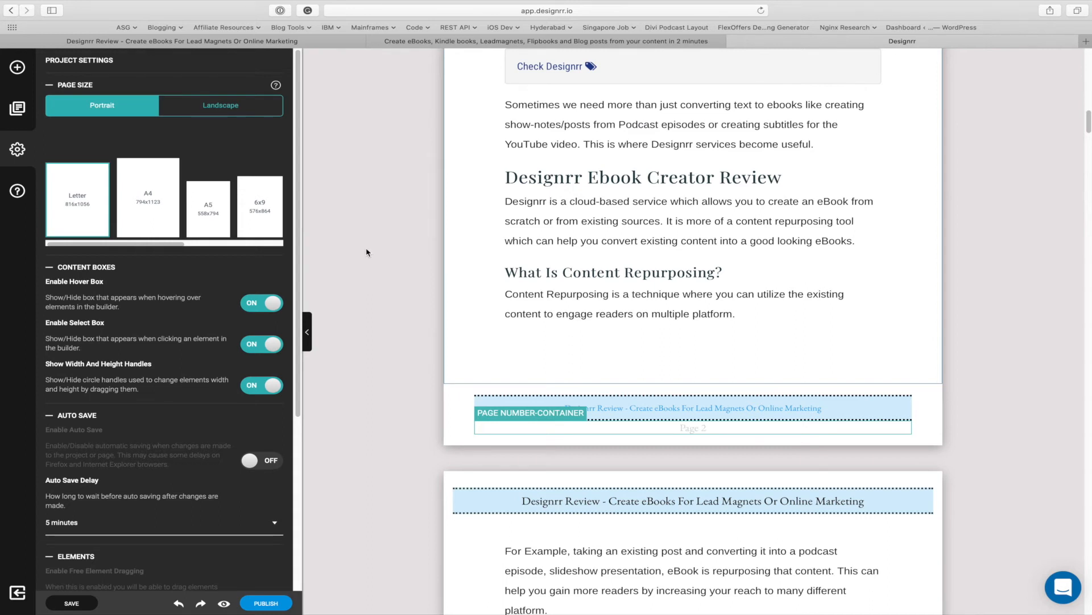
left_click(15, 68)
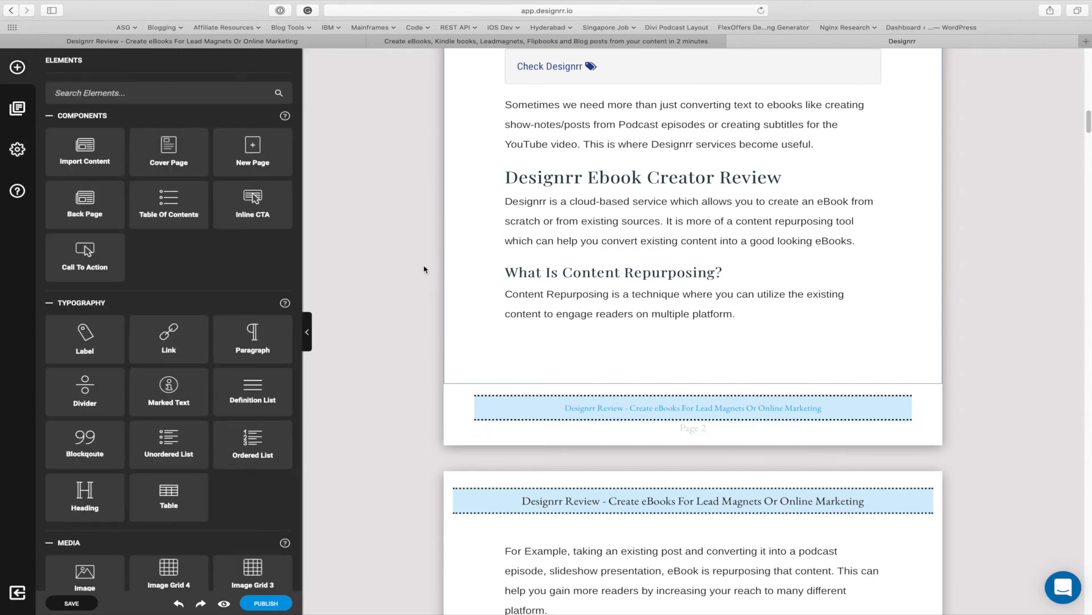
- Examine the text style, background, attributes and spacing settings of the paragraph under "Designrr Ebook Creator Review", then deselect it
left_click(583, 226)
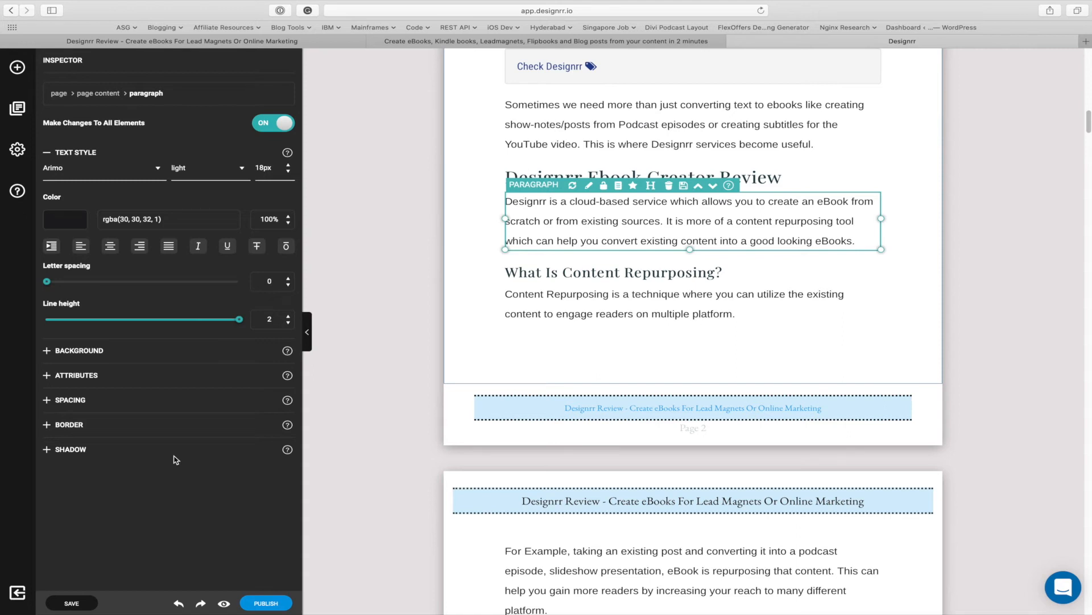
left_click(99, 351)
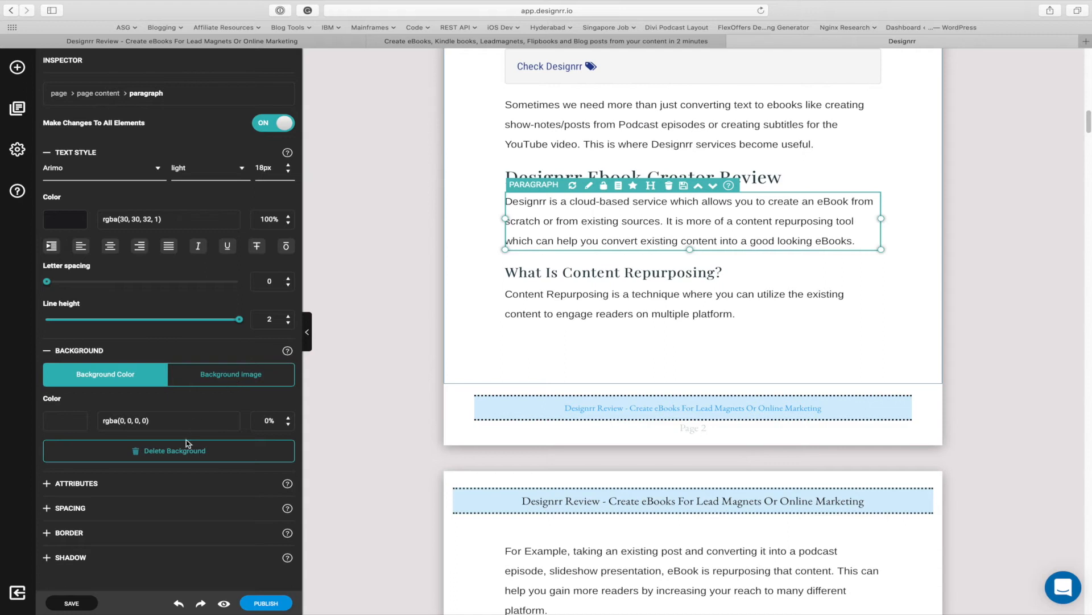
left_click(175, 485)
scroll(175, 488, "down", 3)
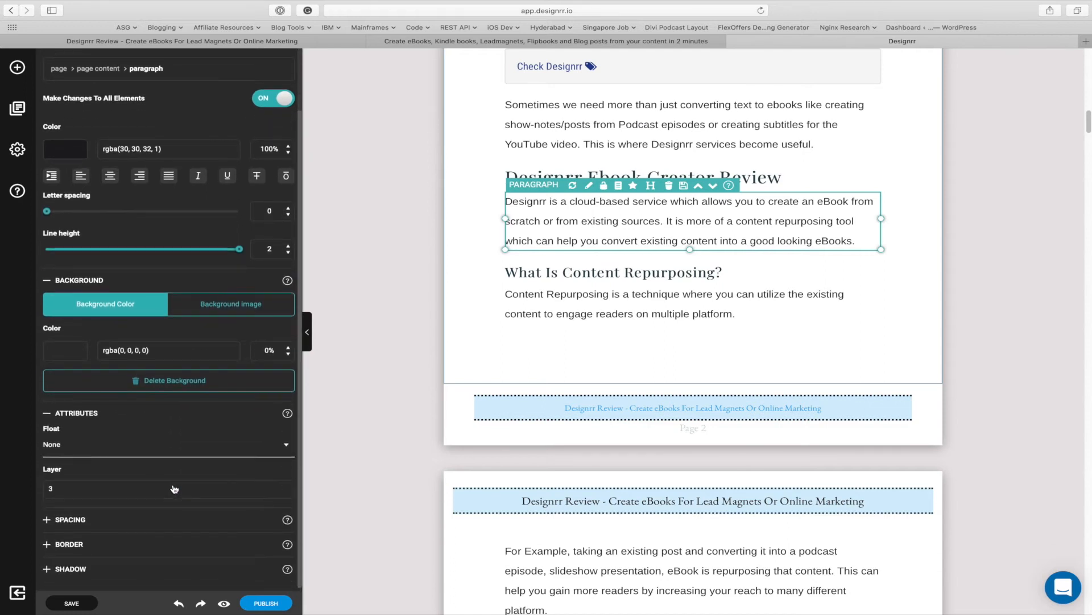
left_click(131, 520)
scroll(131, 524, "down", 4)
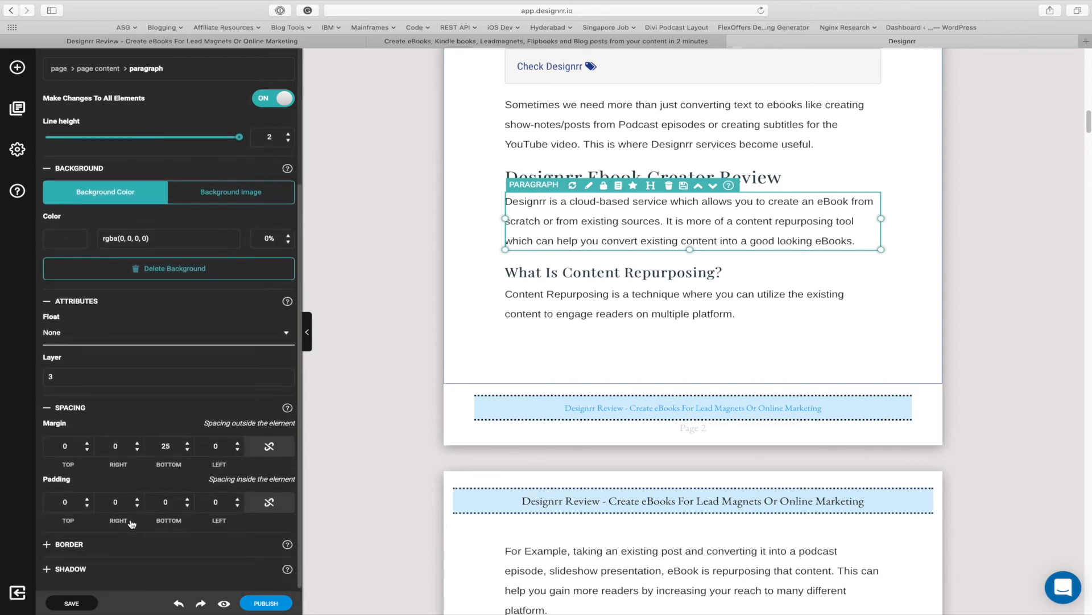
scroll(193, 377, "up", 4)
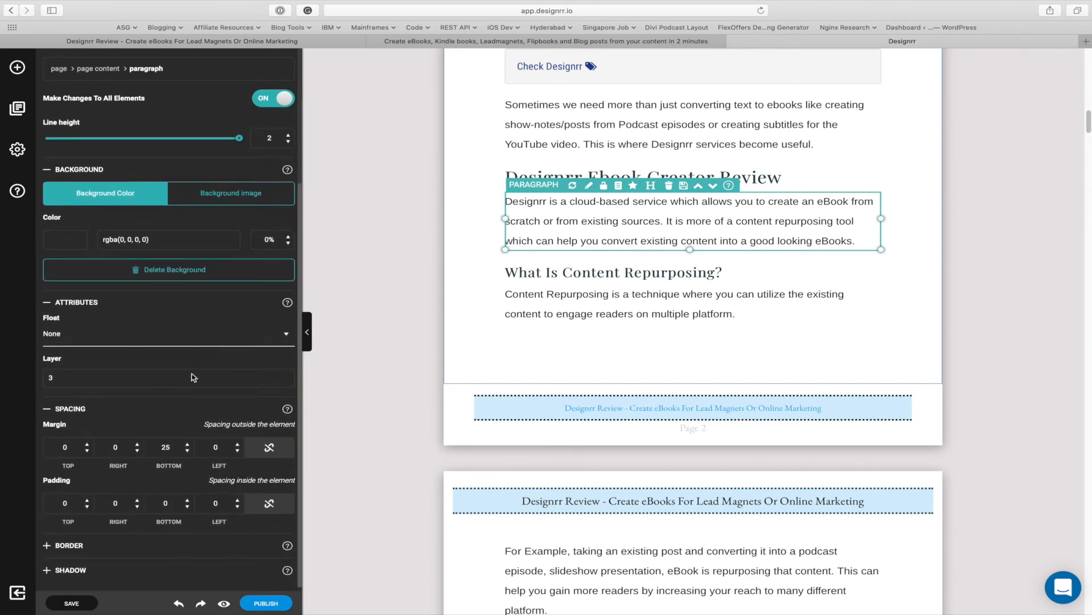
scroll(194, 377, "up", 1)
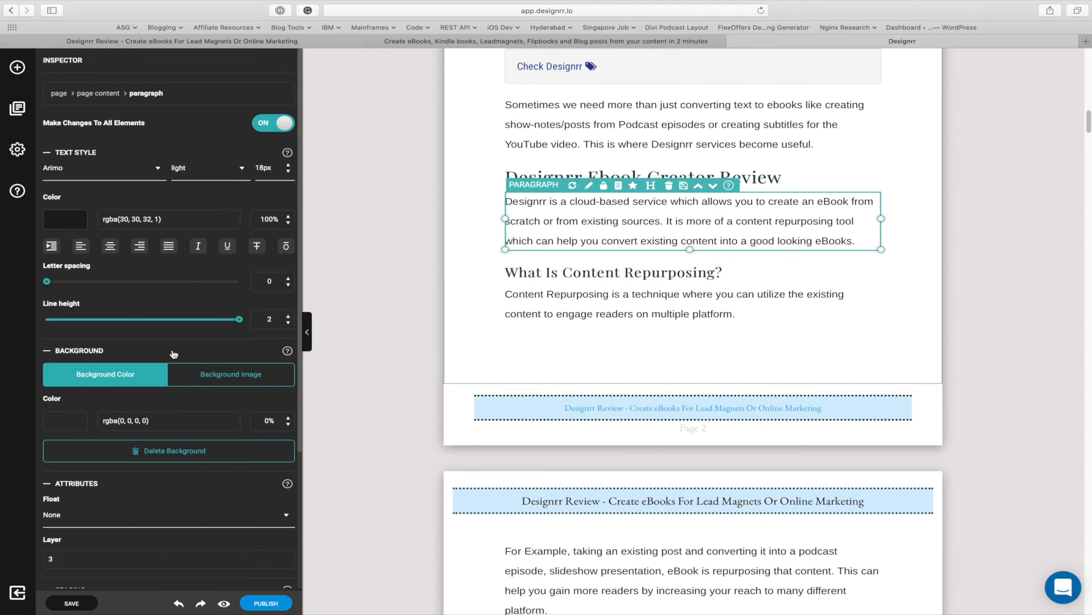
left_click(903, 263)
- Delete the "Check Designrr" inline call-to-action box from page 2 of the eBook
scroll(904, 285, "down", 5)
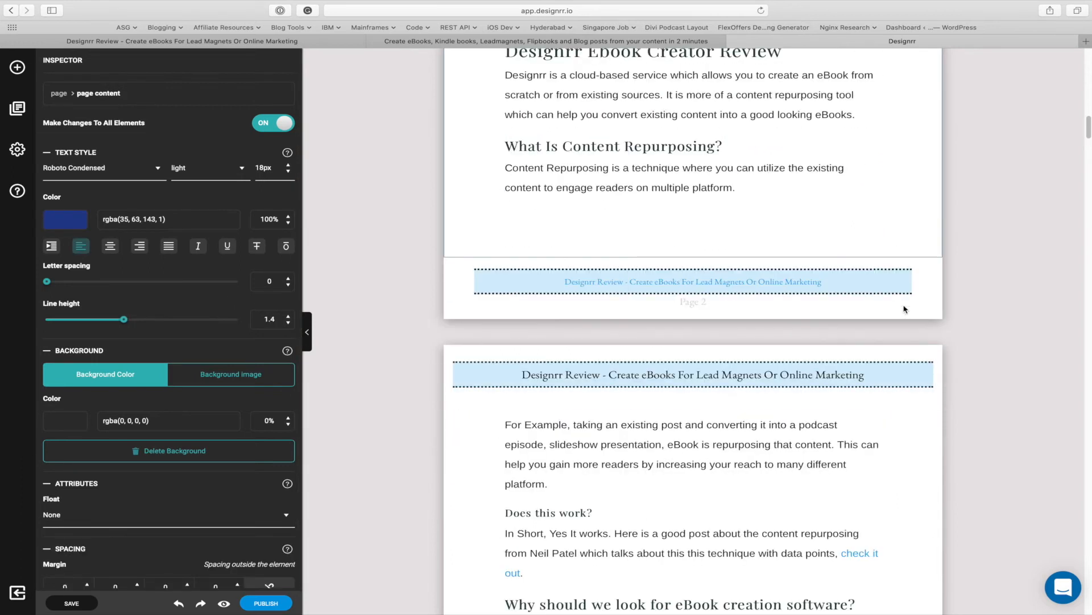
scroll(903, 310, "up", 10)
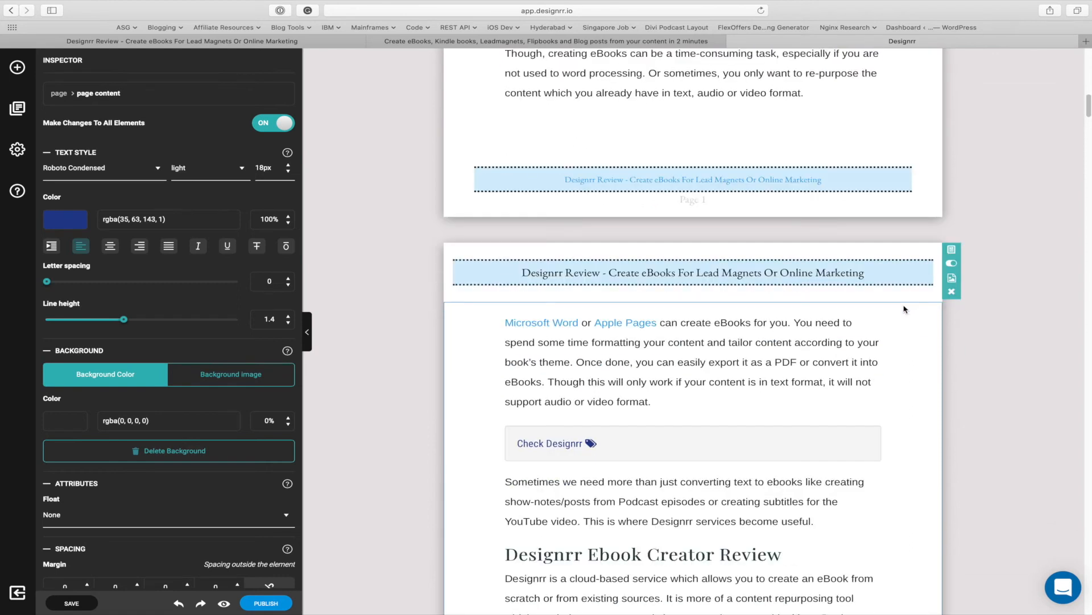
left_click(850, 423)
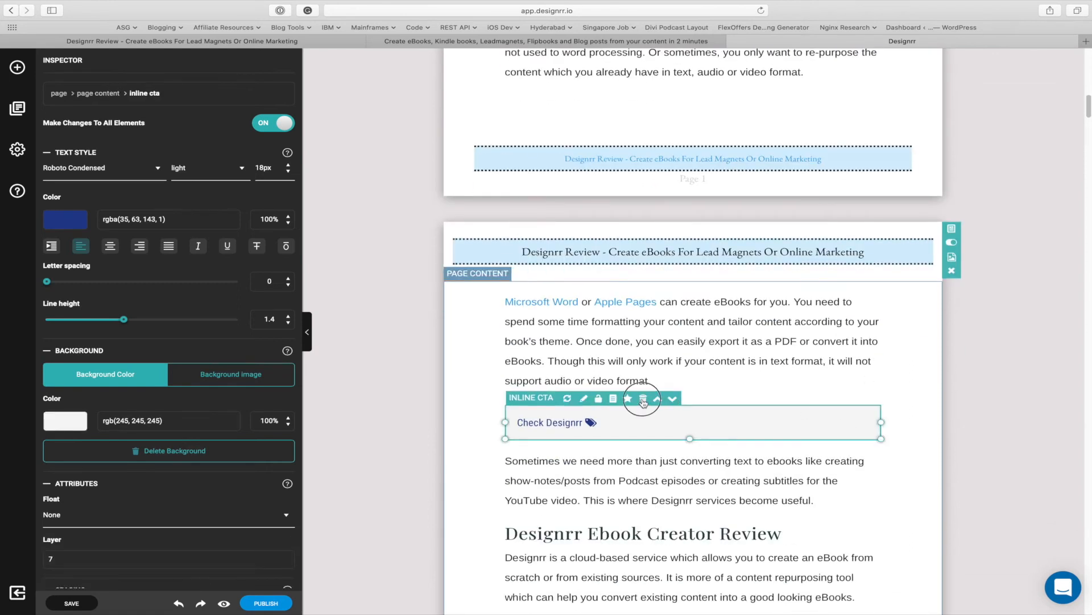
left_click(649, 403)
scroll(700, 399, "up", 8)
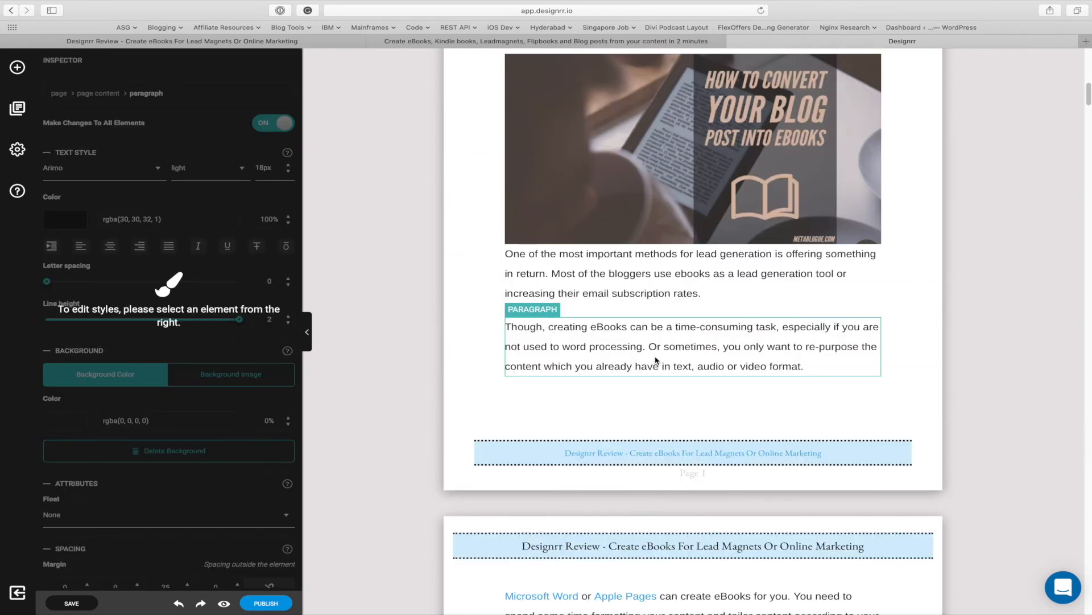
left_click(656, 360)
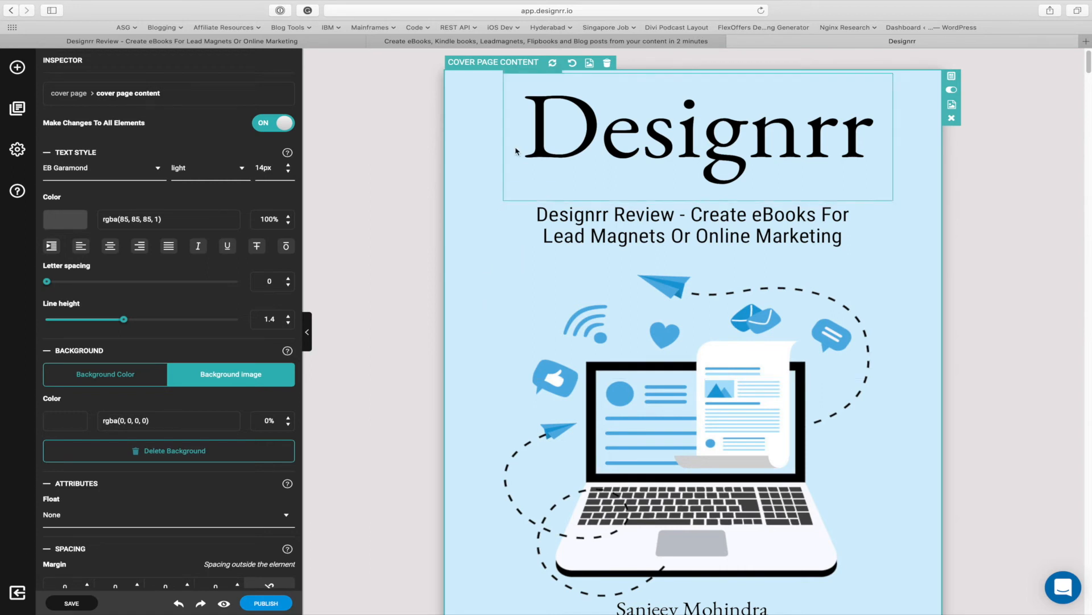
- Start replacing the cover page's background image by searching the stock images for "blogging"
left_click(590, 65)
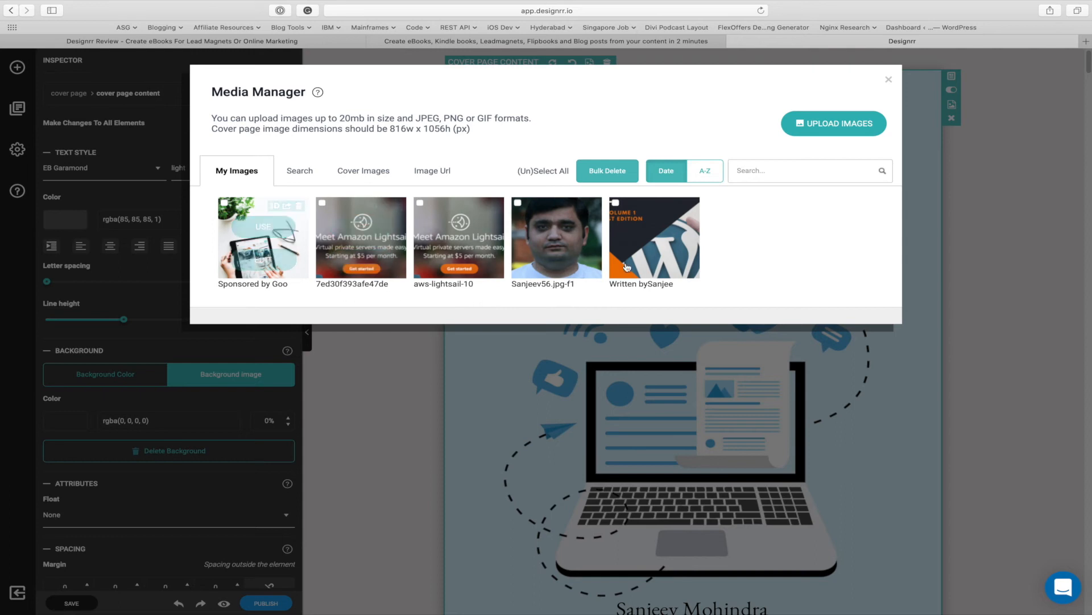
left_click(299, 172)
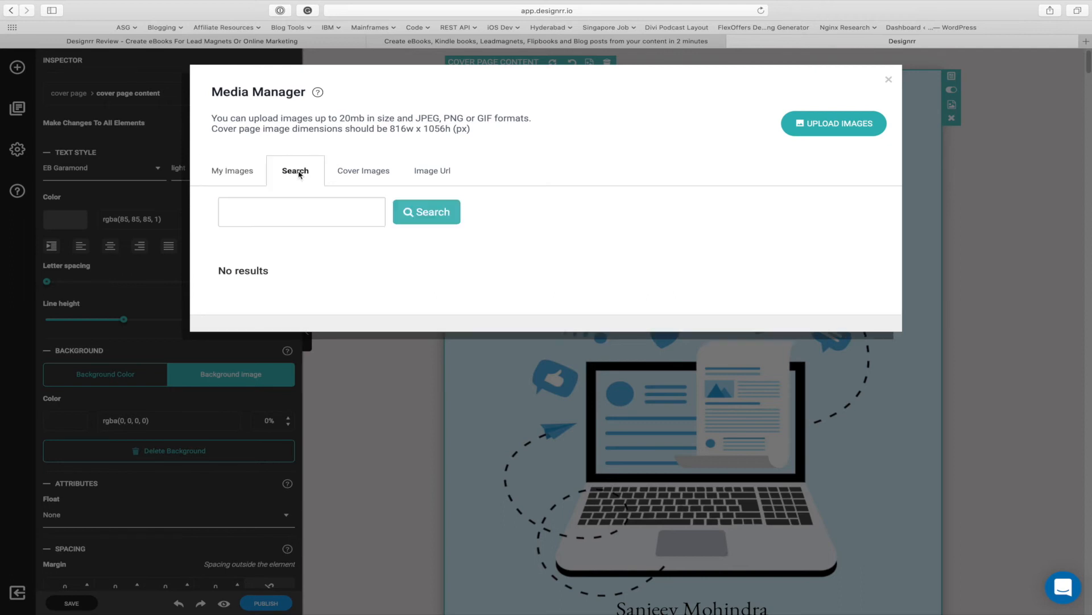
left_click(290, 219)
type("blogging")
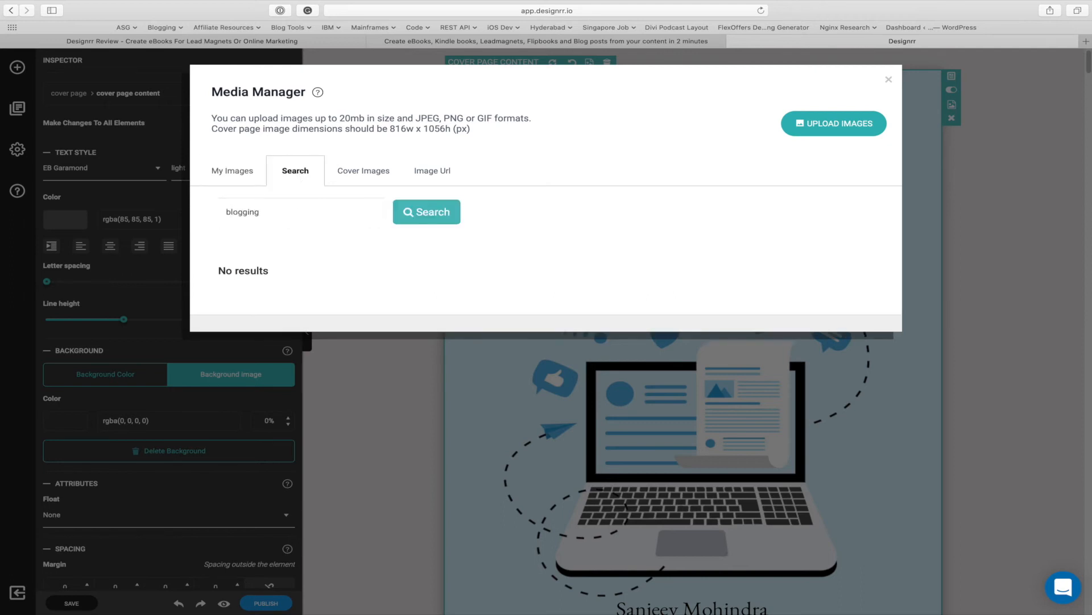
left_click(445, 212)
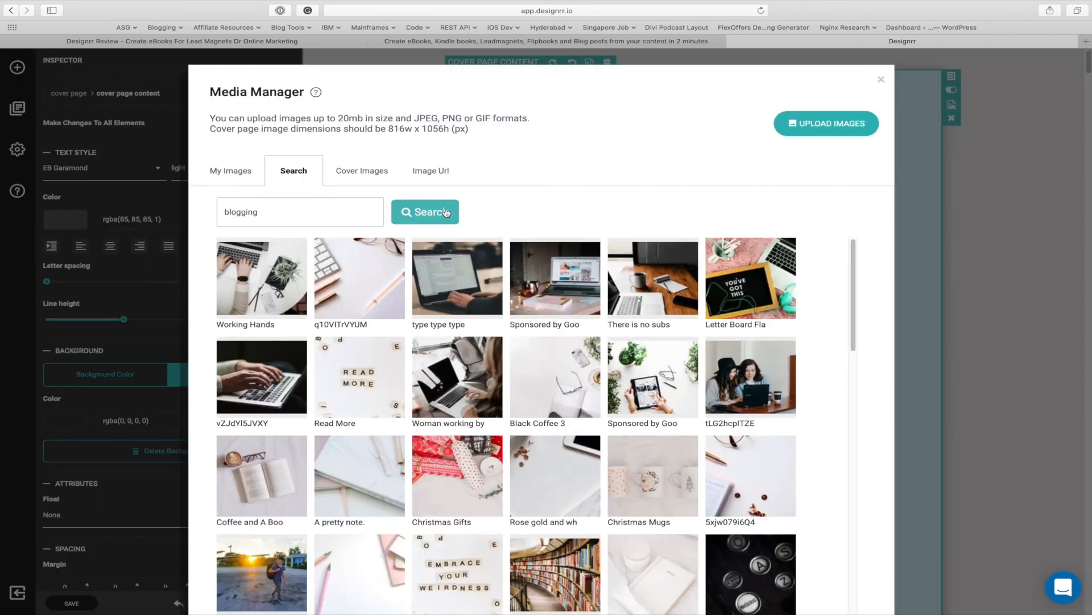
- Use the "Coffee and A Boo" image from the search results as the cover page background
scroll(815, 346, "down", 2)
scroll(815, 346, "down", 1)
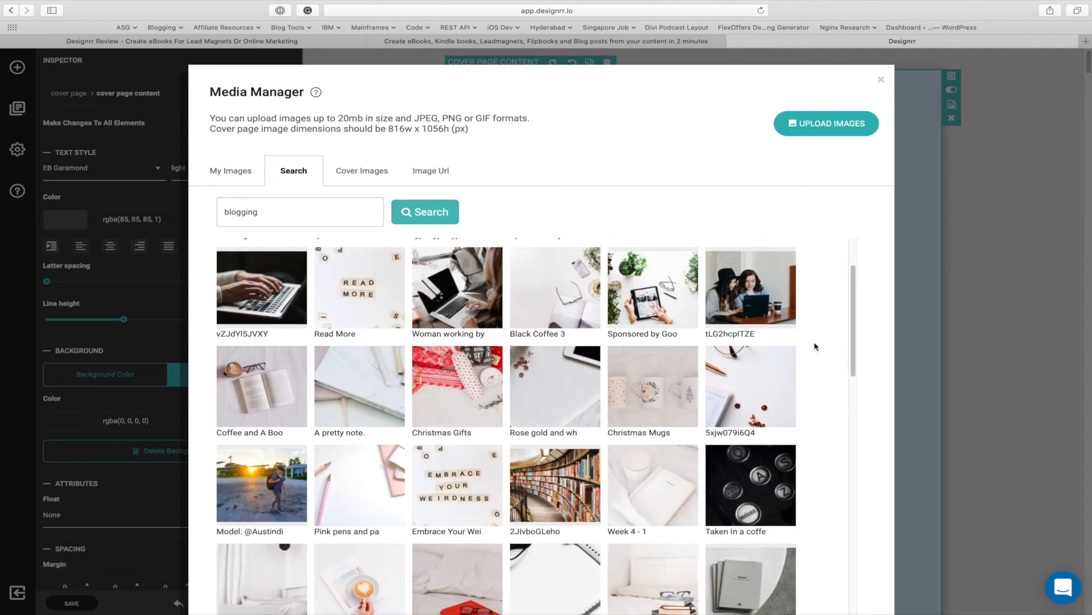
scroll(816, 346, "down", 2)
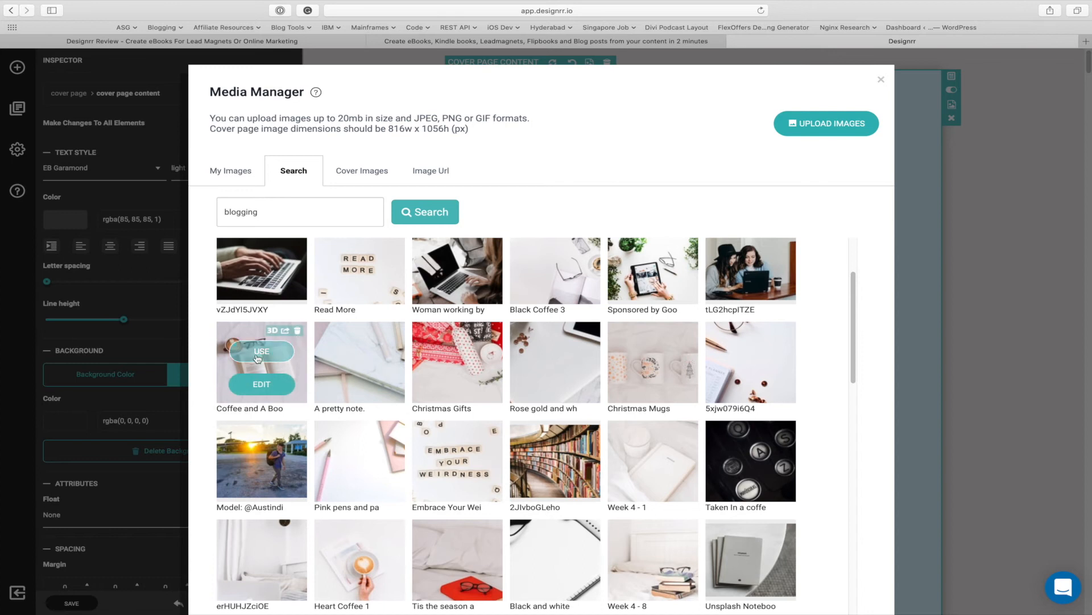
left_click(266, 355)
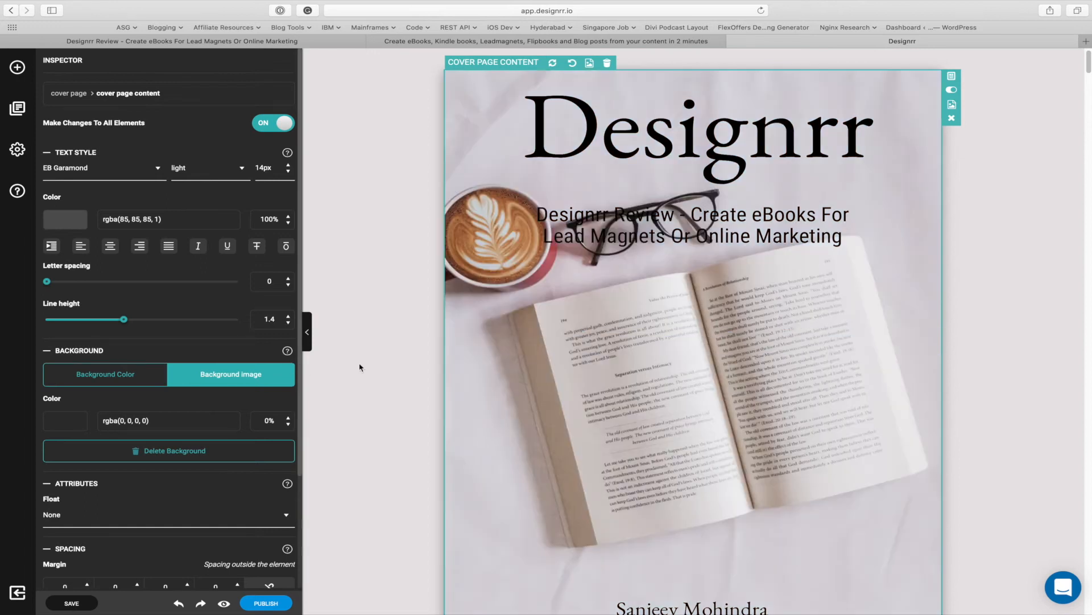
- Move the cover subtitle down over the lower edge of the open book, above the author name, and check the result
scroll(983, 372, "down", 3)
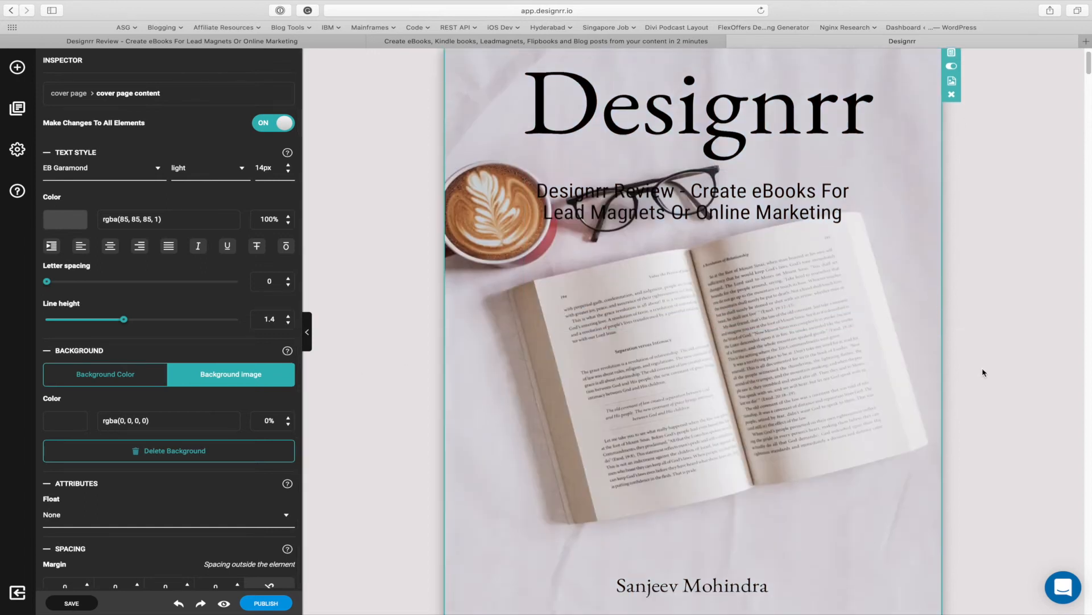
scroll(983, 373, "up", 3)
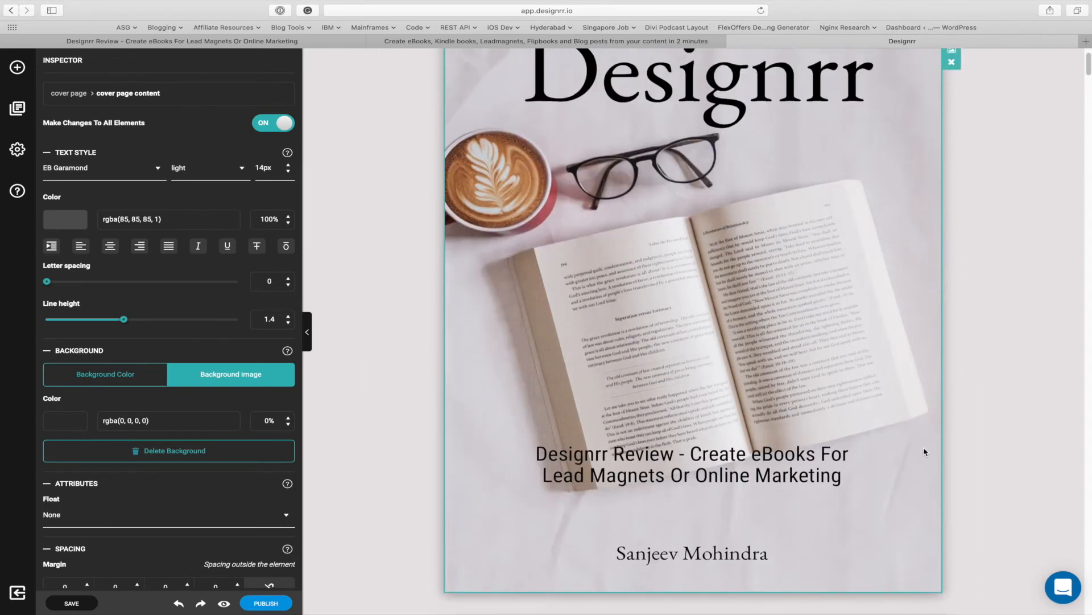
scroll(923, 446, "down", 6)
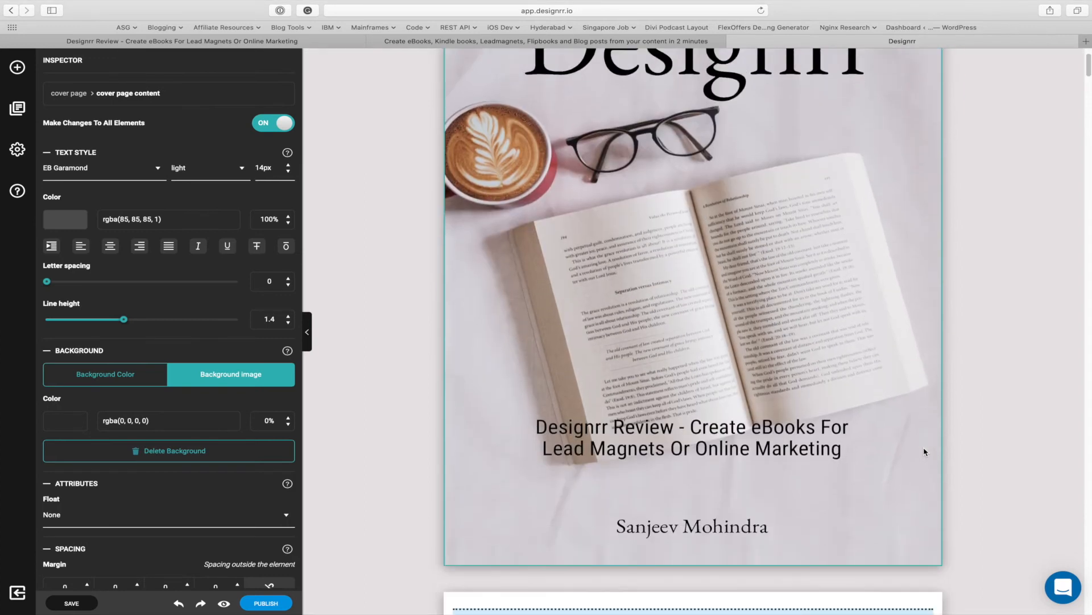
scroll(980, 433, "down", 6)
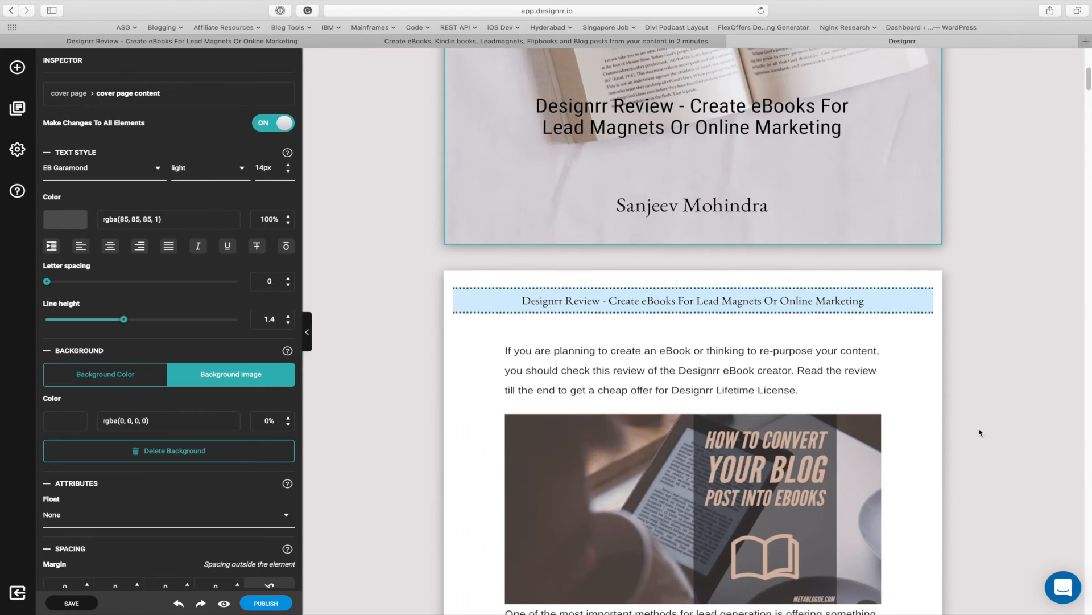
scroll(979, 432, "up", 10)
scroll(979, 432, "up", 2)
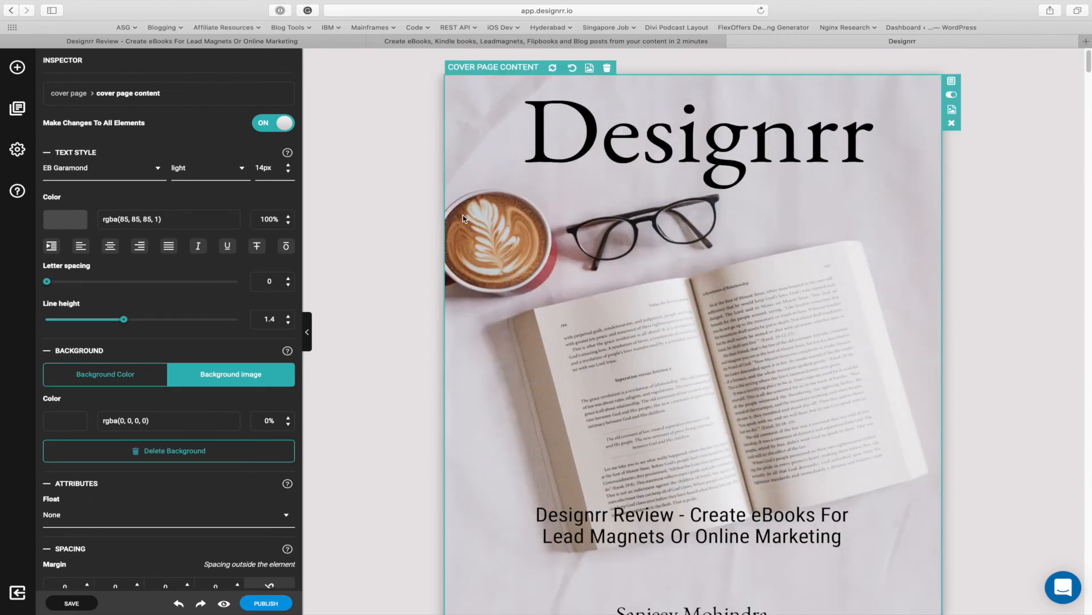
- Publish the eBook: optimize its images and export it as a PDF with the existing title and author
left_click(266, 604)
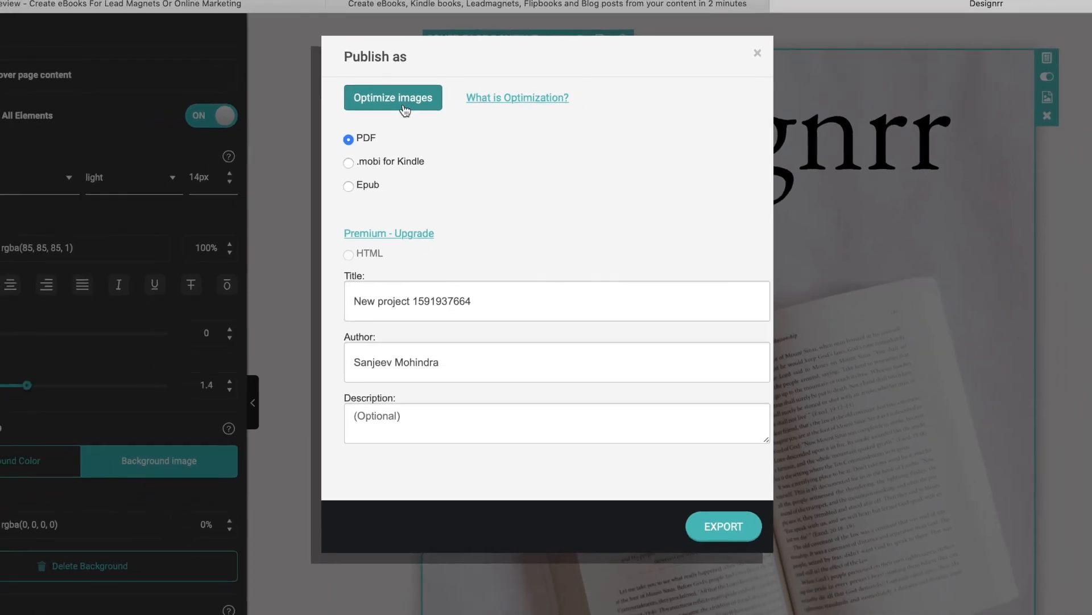
left_click(418, 99)
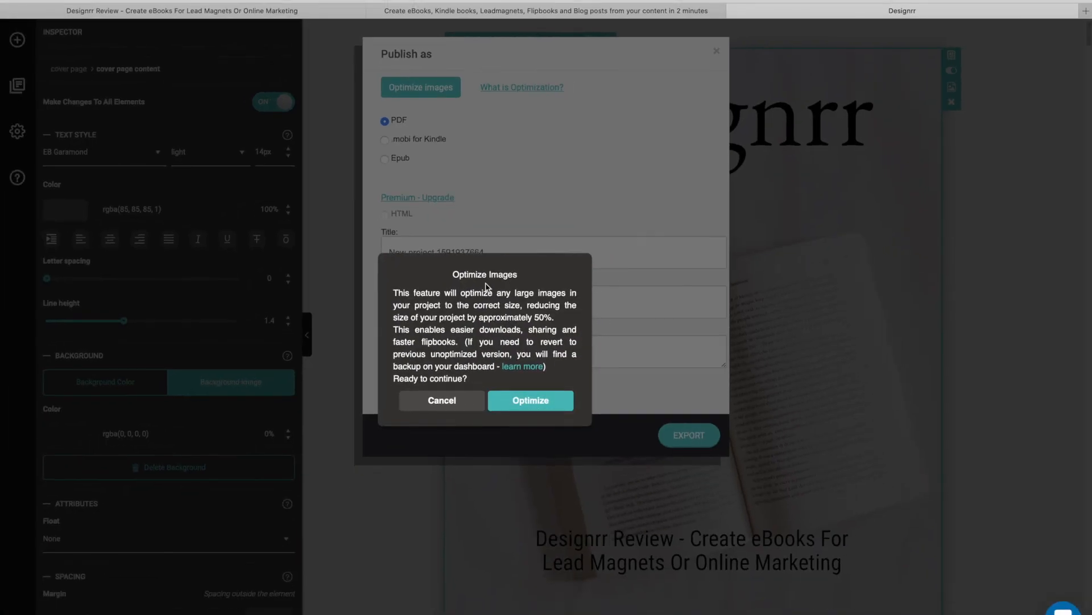
left_click(538, 402)
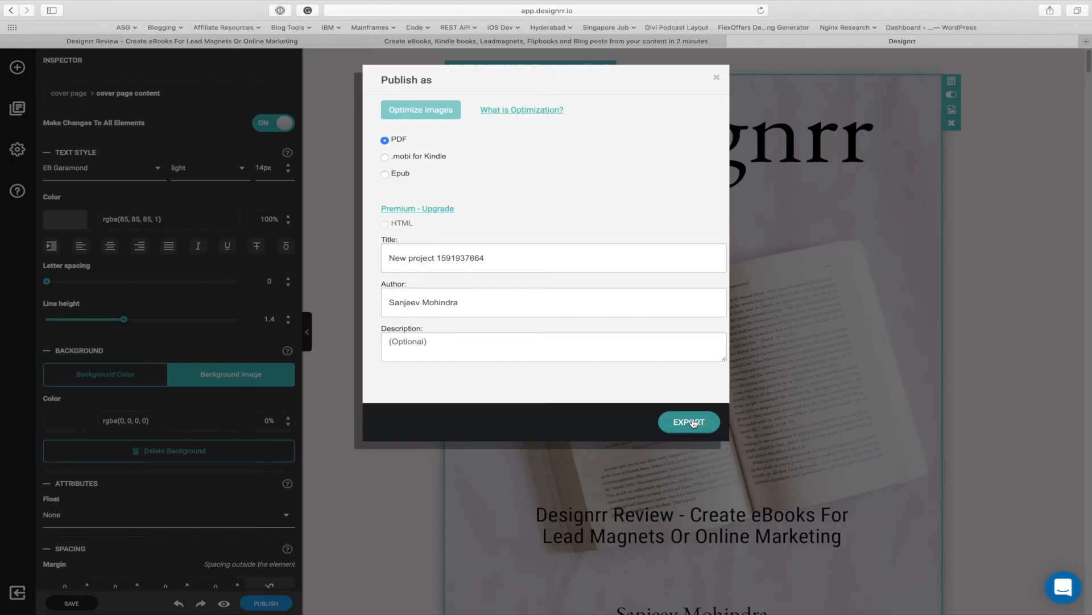
left_click(694, 423)
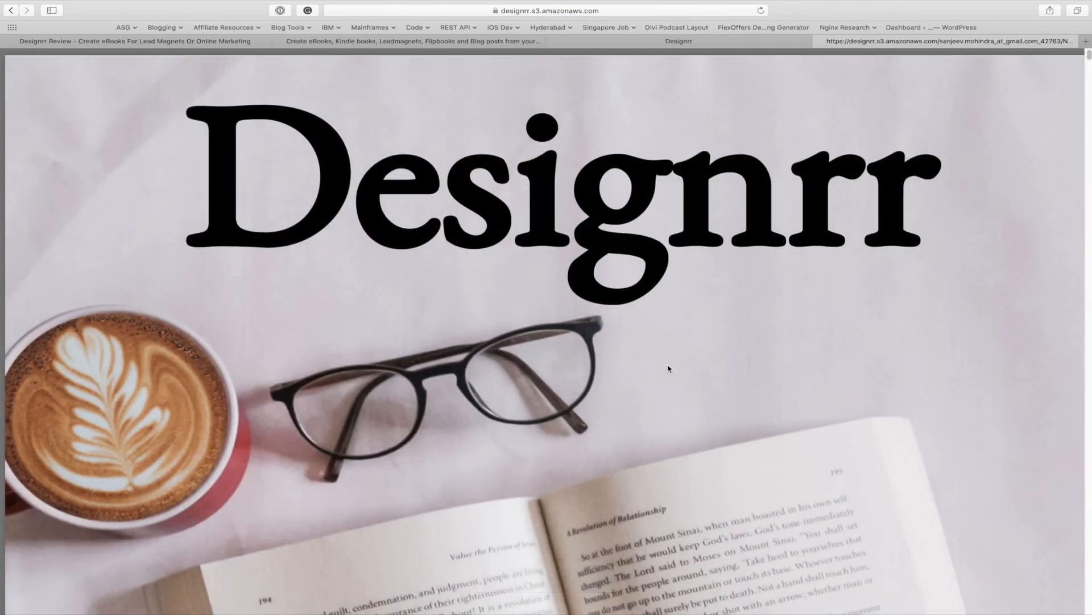
- Look through the exported PDF, examining its cover, headers, footers, page numbers and chapter text, and return towards the beginning
scroll(695, 398, "down", 10)
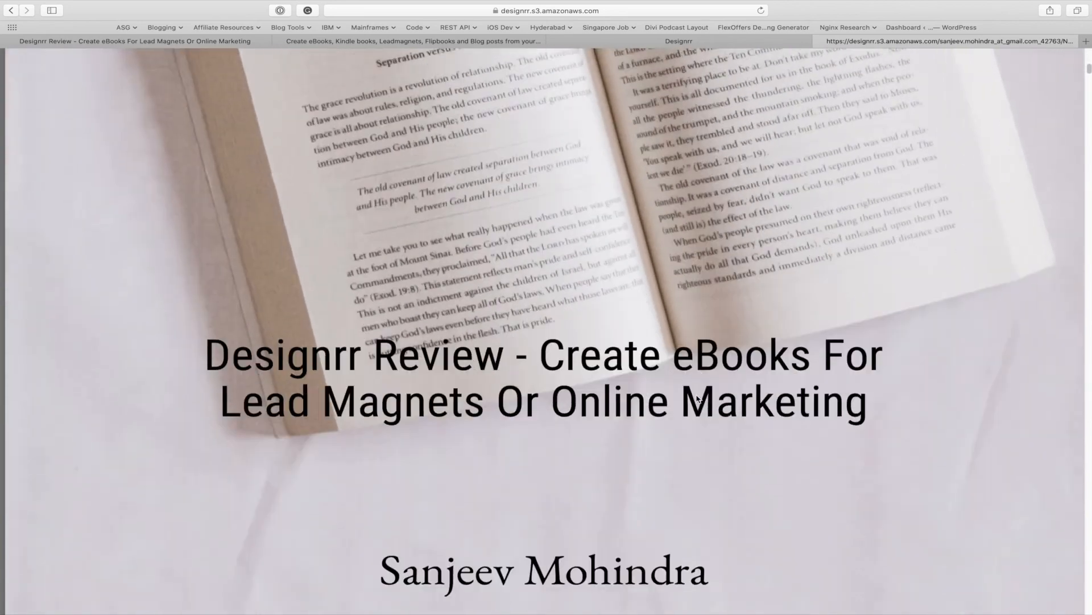
scroll(696, 397, "down", 15)
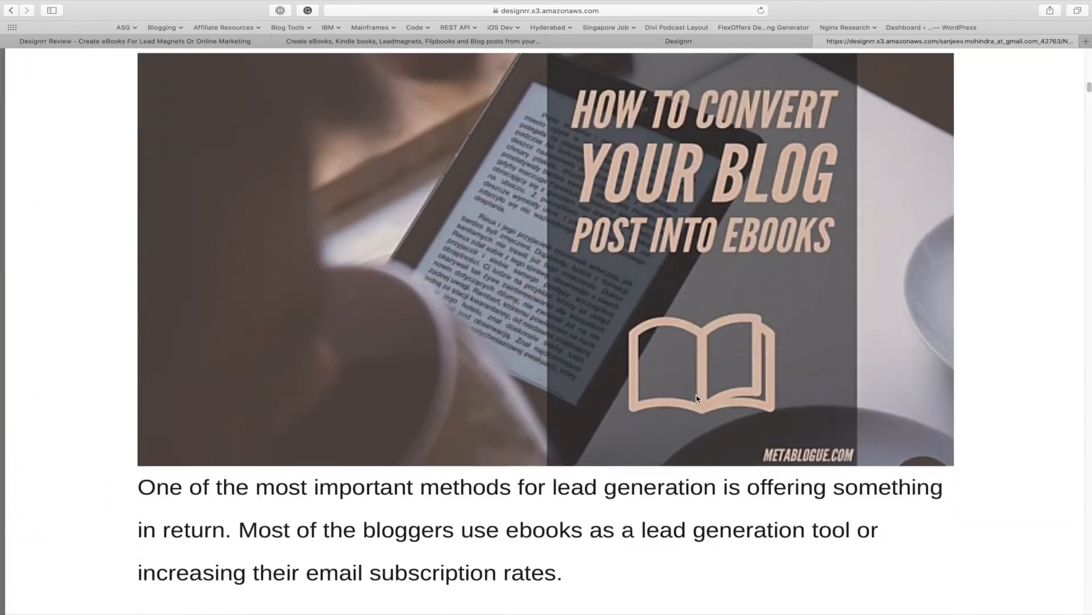
scroll(697, 397, "down", 20)
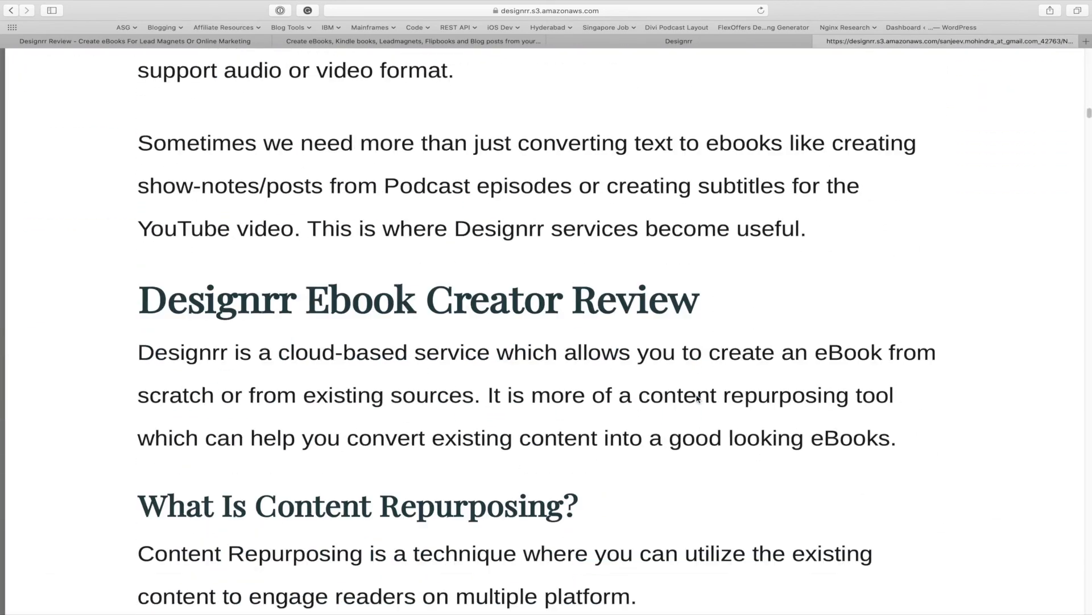
scroll(696, 397, "down", 20)
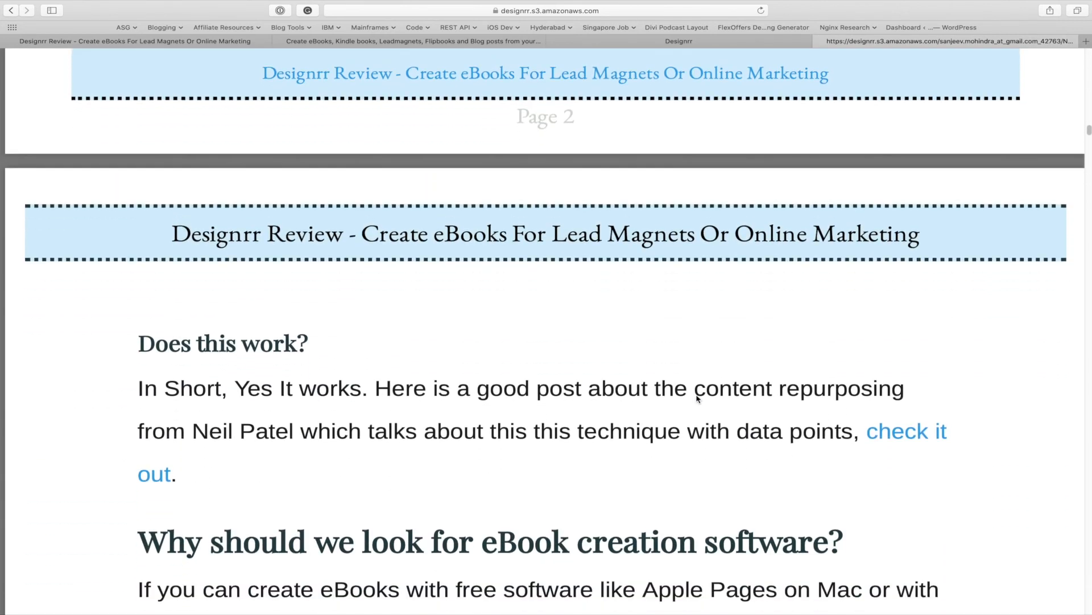
scroll(696, 397, "down", 10)
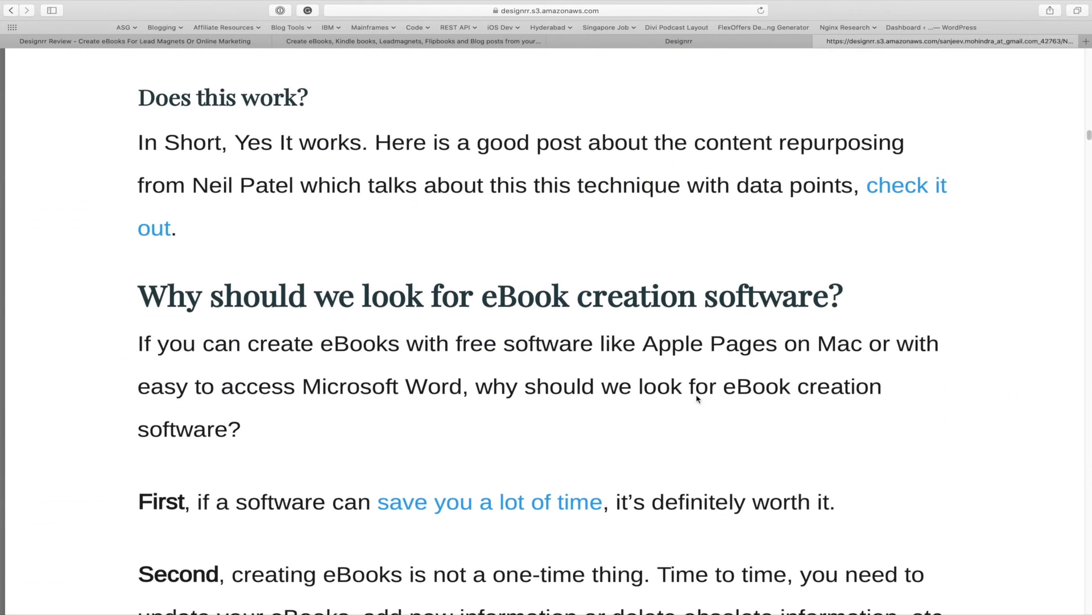
scroll(696, 398, "down", 20)
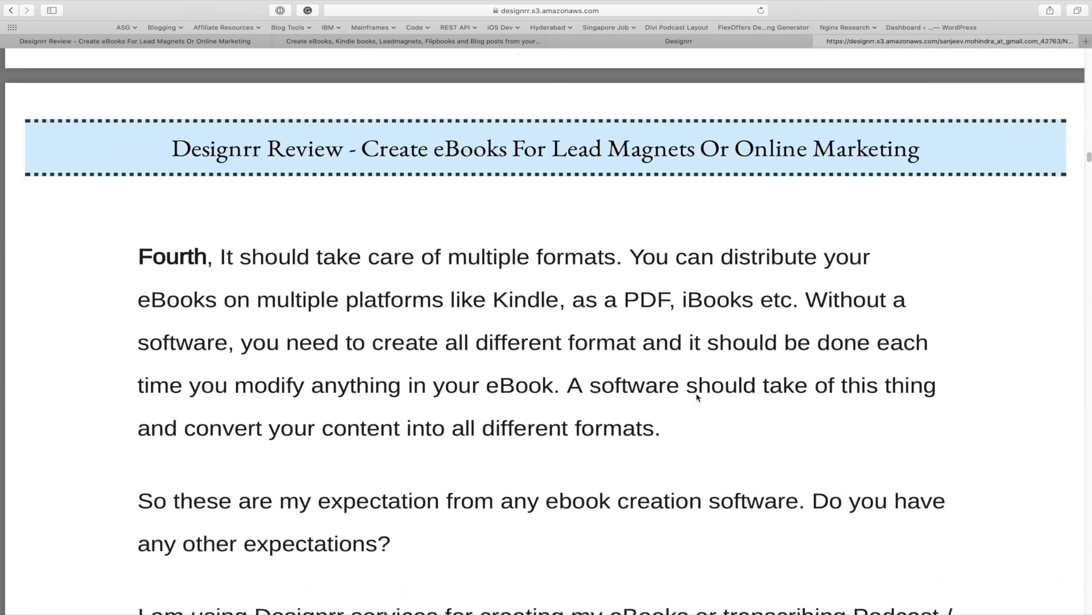
scroll(698, 396, "up", 20)
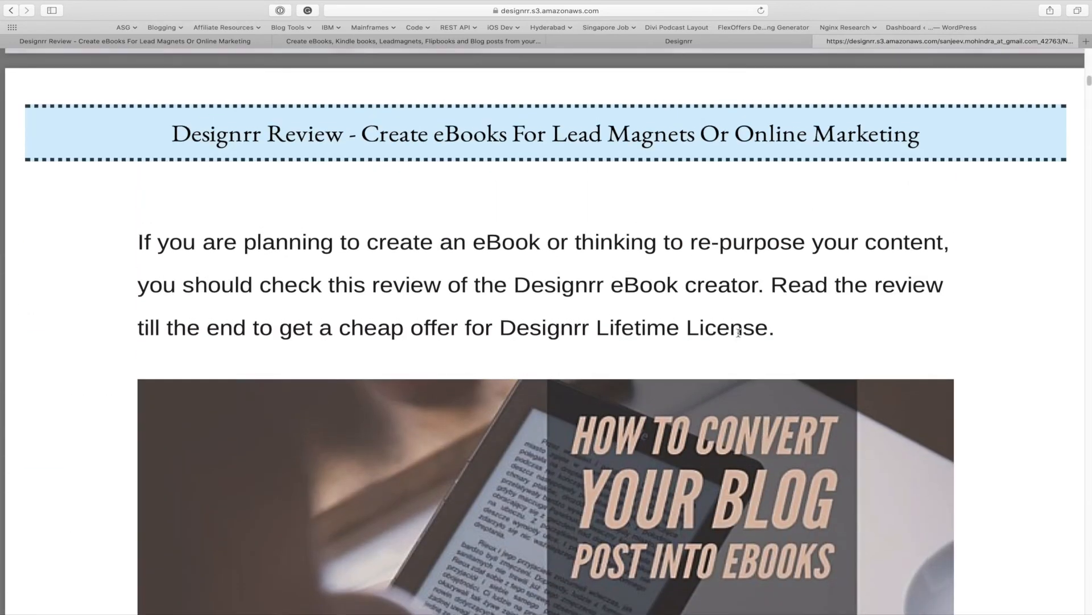
scroll(738, 332, "up", 10)
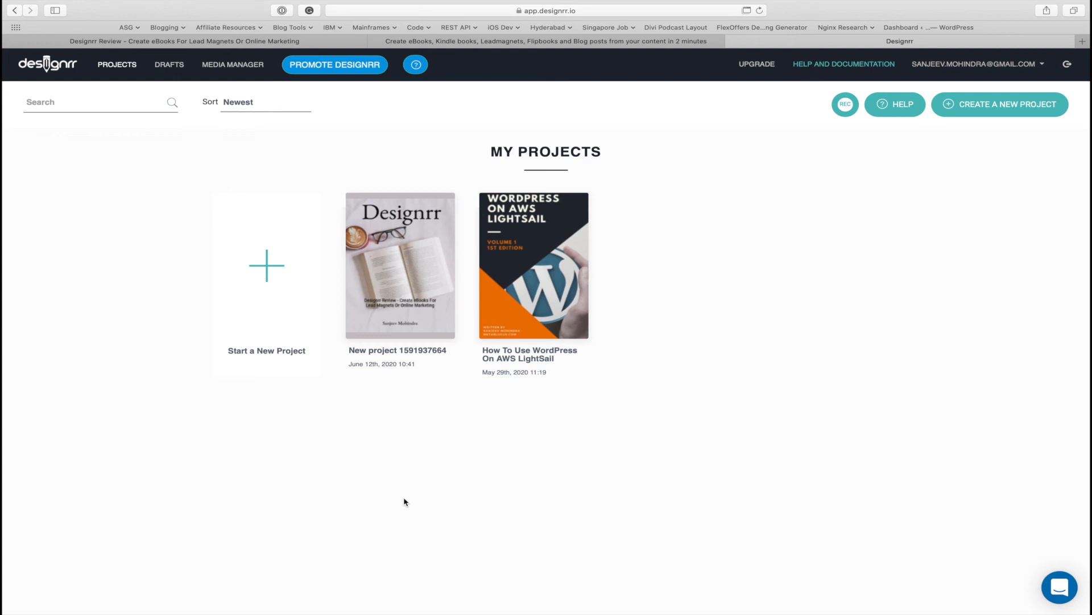
- From the projects list, create a "Coverback + Ipad + Iphone" 3D cover for the new Designrr eBook, save its image and close the creator
mouse_move(380, 329)
mouse_move(365, 225)
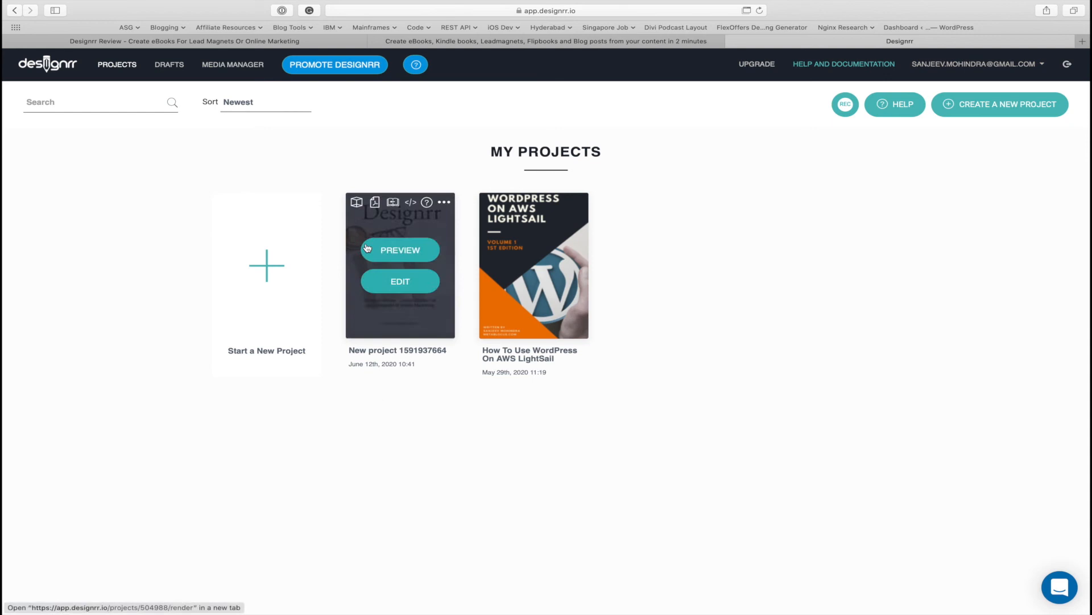
left_click(357, 204)
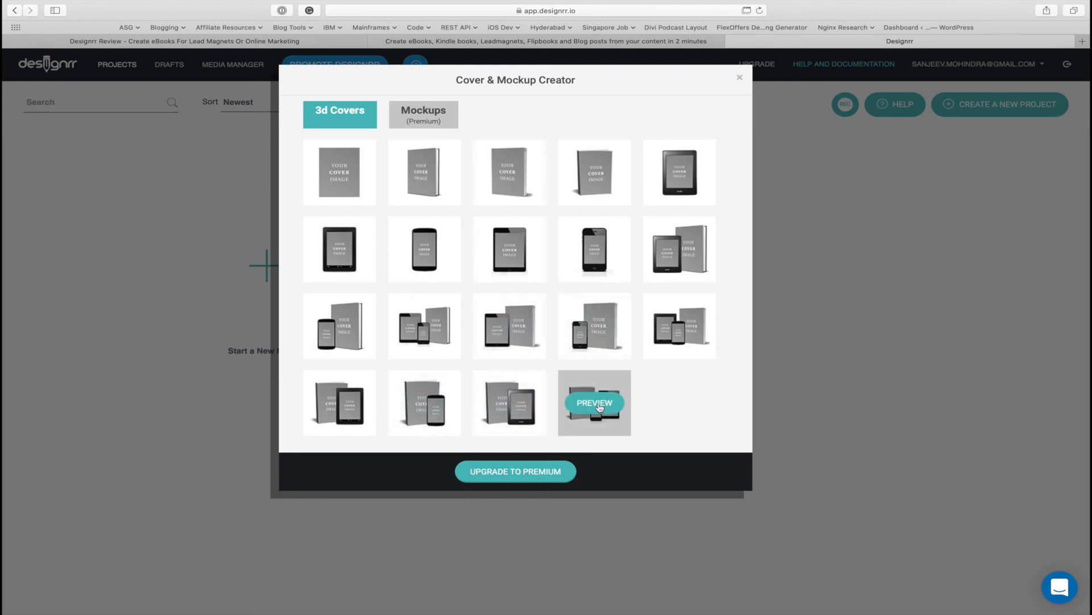
left_click(602, 409)
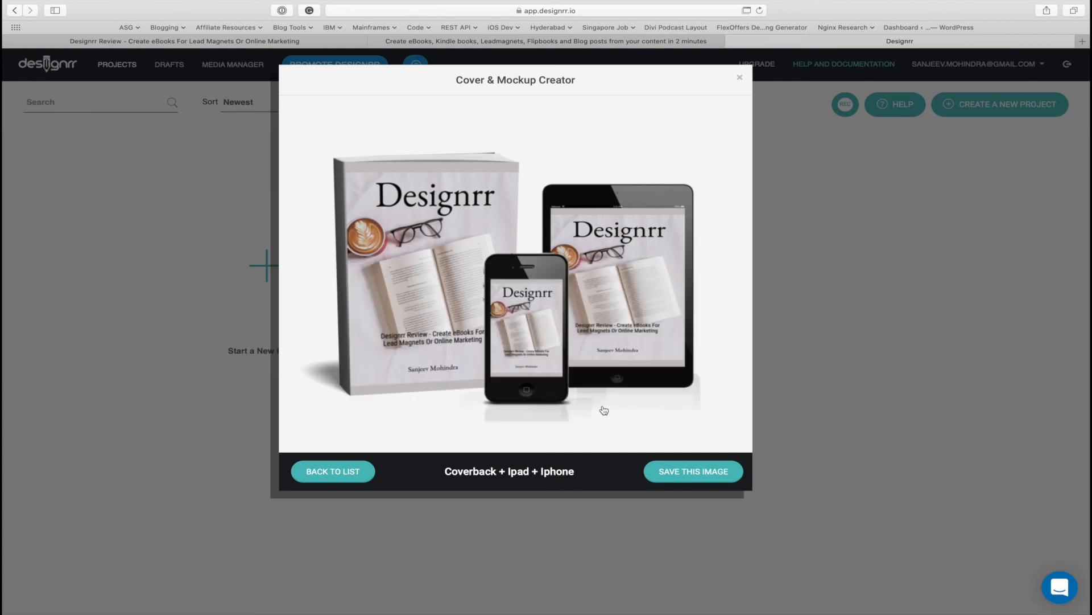
left_click(696, 473)
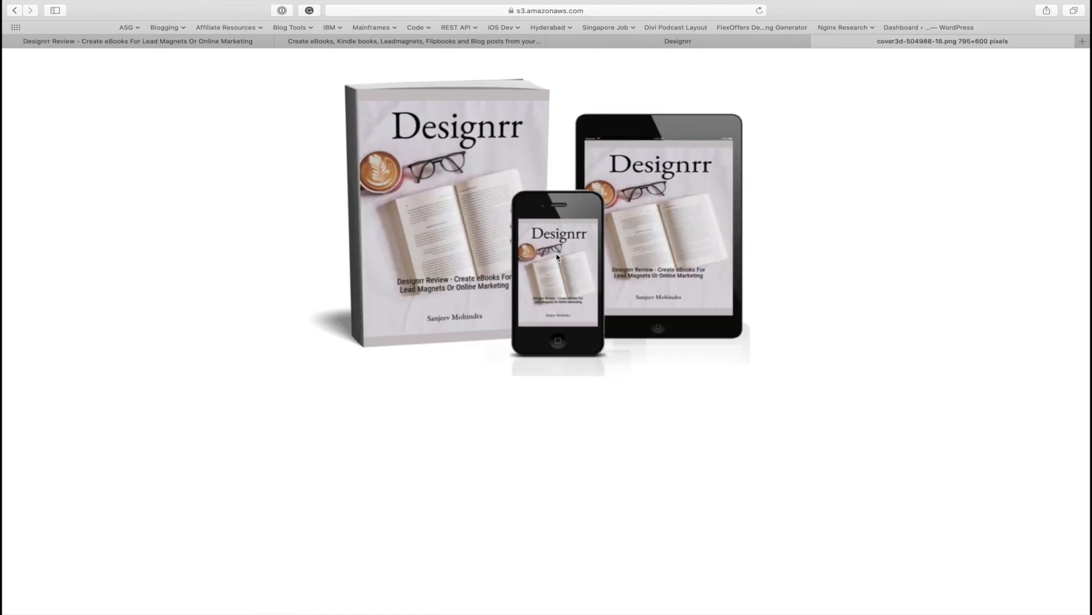
left_click(818, 41)
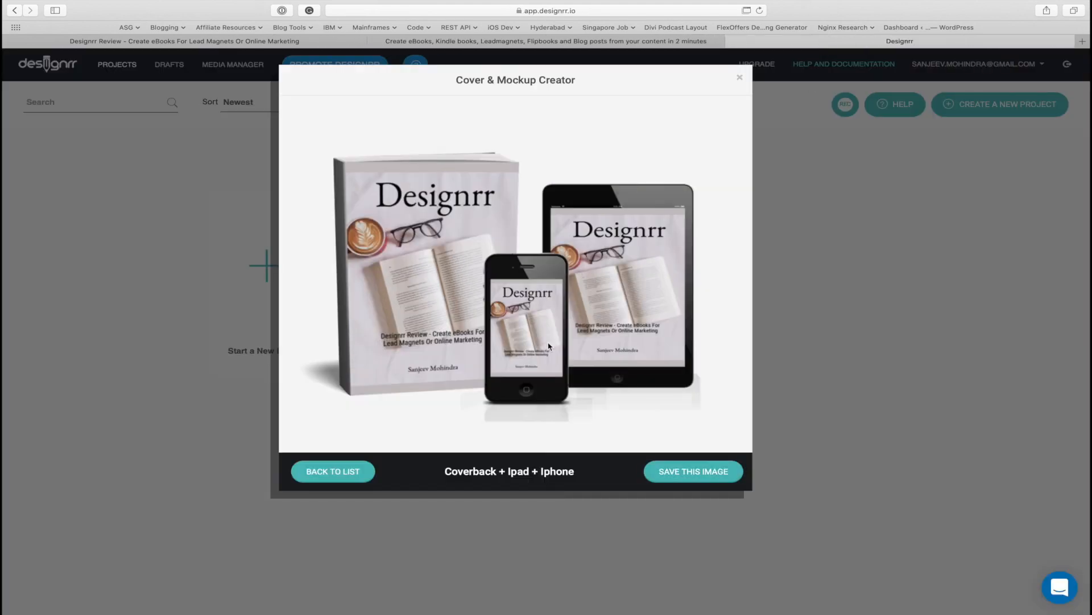
left_click(740, 77)
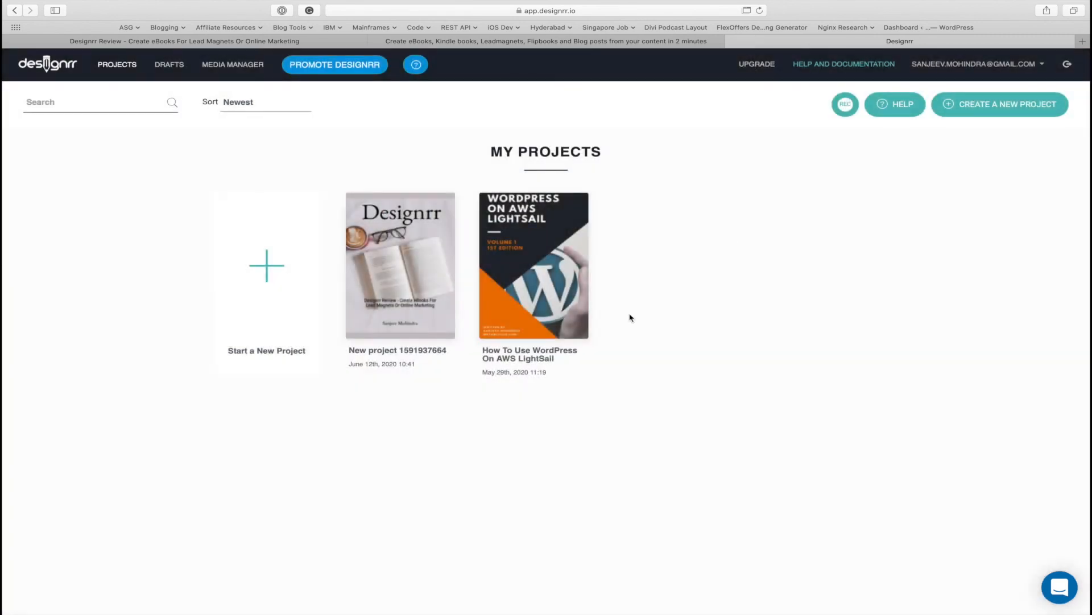
- Open the new Designrr eBook's PDF as a flipbook, allowing the blocked pop-up, and page forward from the cover to pages 6-7
mouse_move(404, 310)
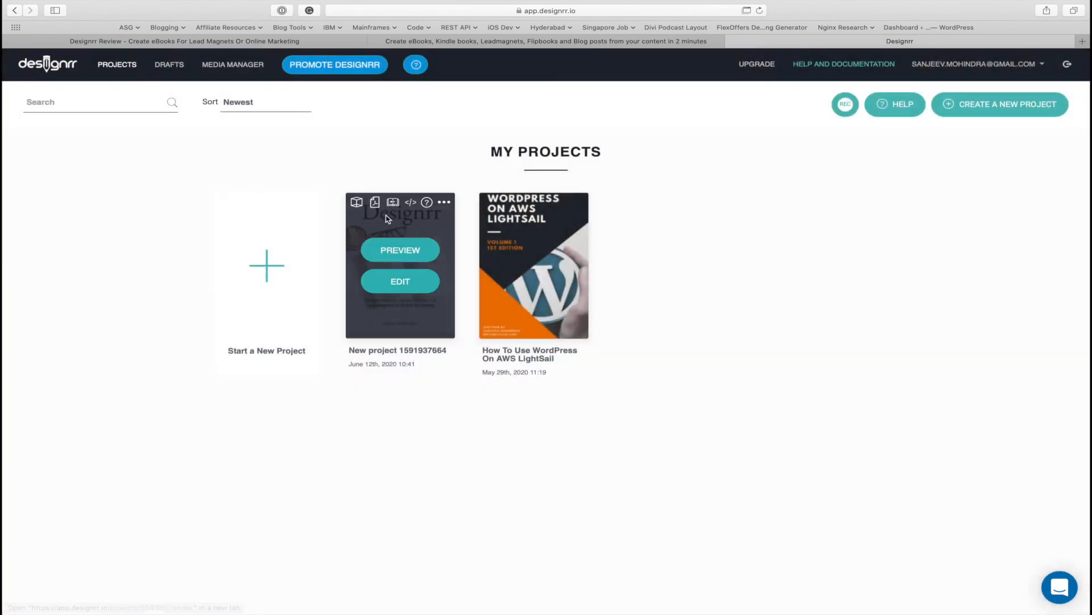
left_click(393, 203)
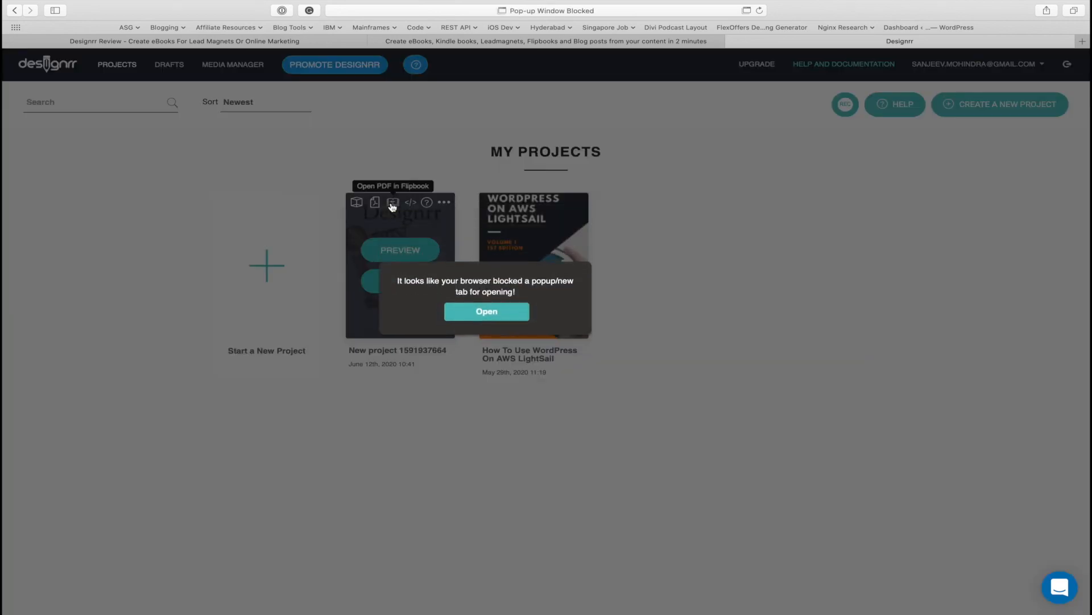
left_click(489, 309)
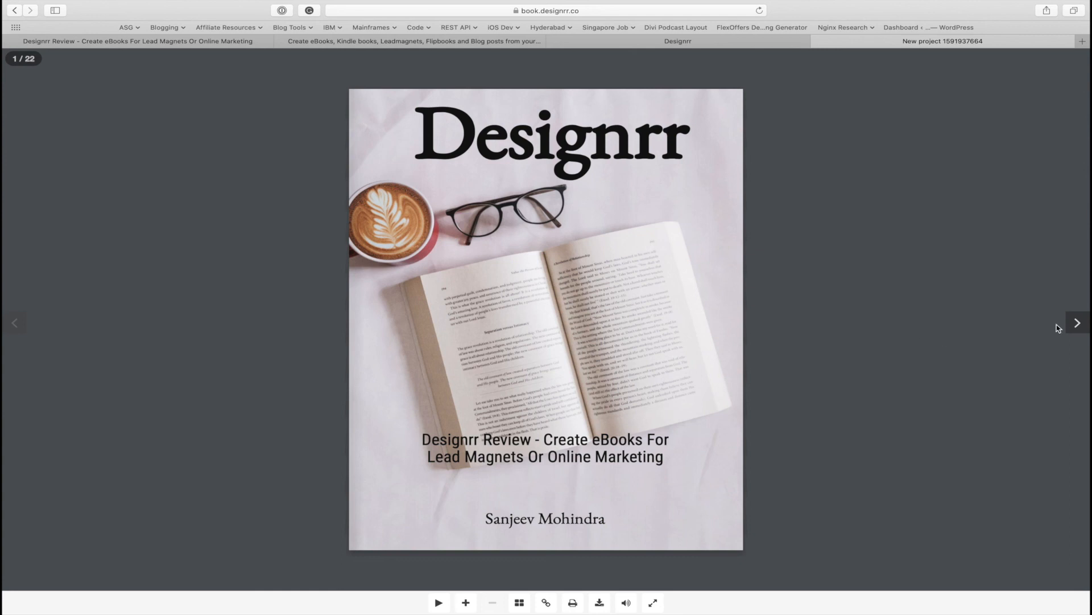
left_click(1077, 323)
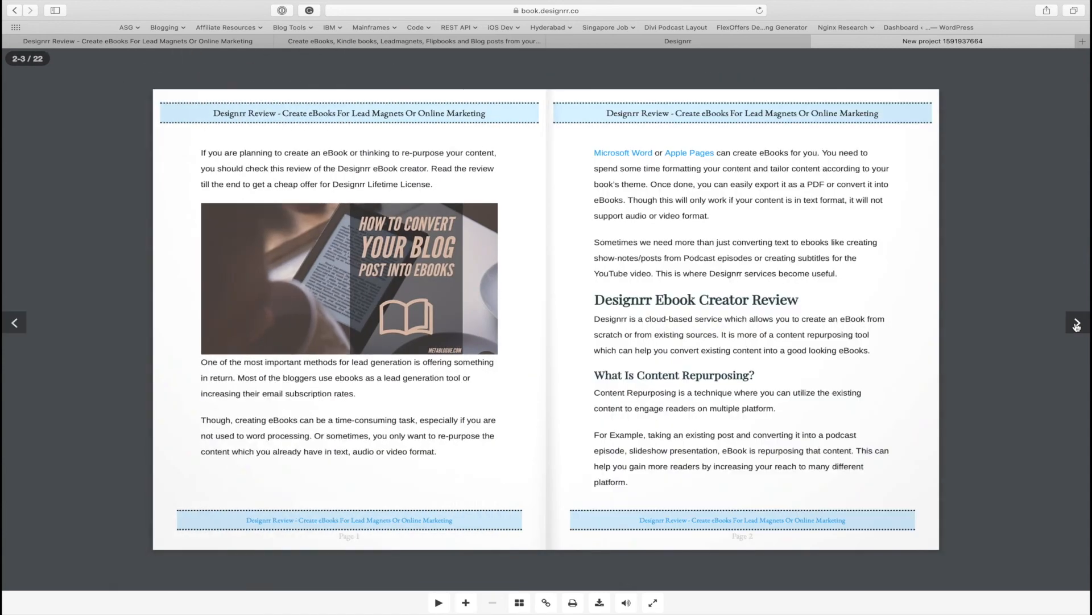
left_click(1076, 323)
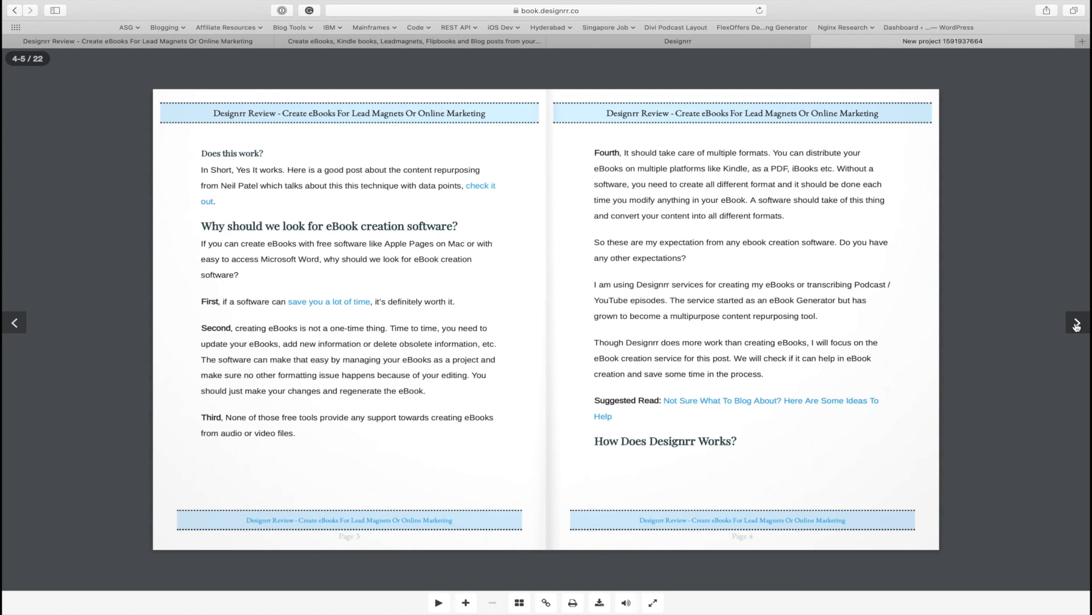
left_click(1077, 324)
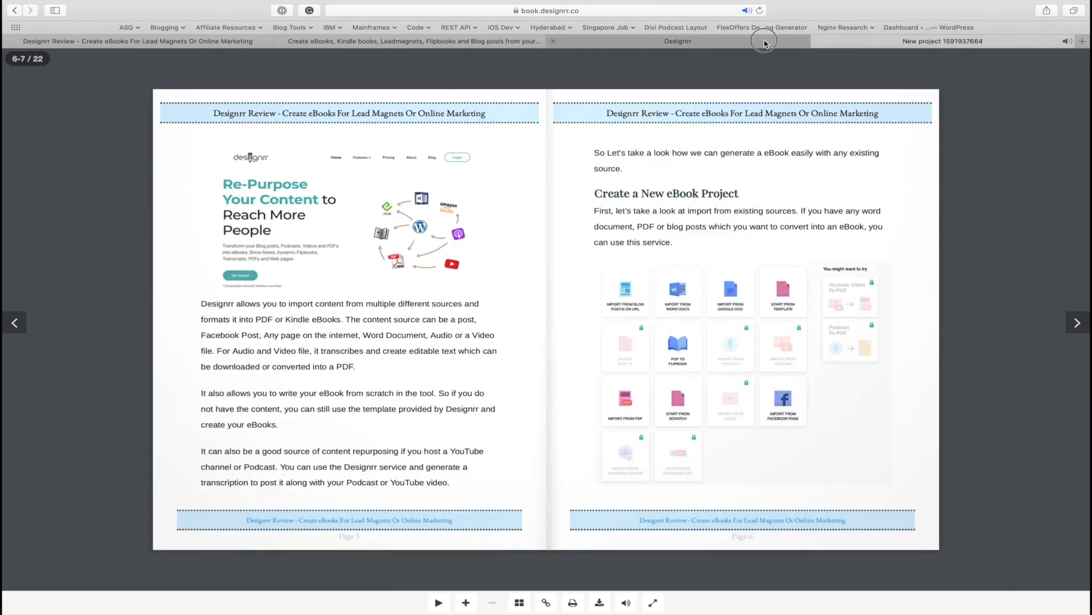
- Return to the projects list and examine the new eBook's flipbook embed options, including Disable Sharing & Download, closing them without generating code
left_click(781, 42)
mouse_move(421, 254)
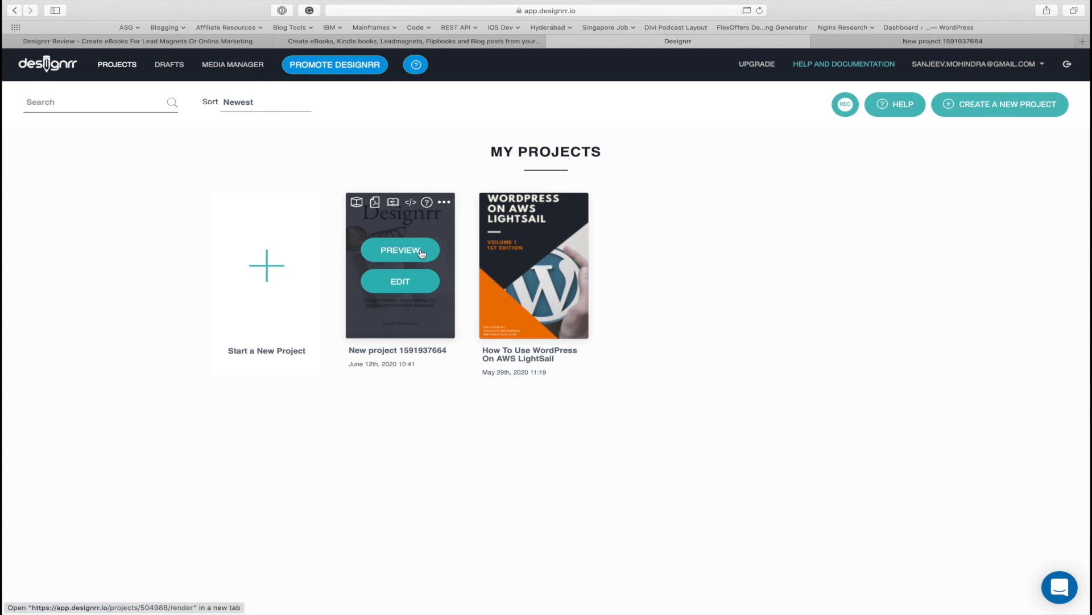
left_click(411, 203)
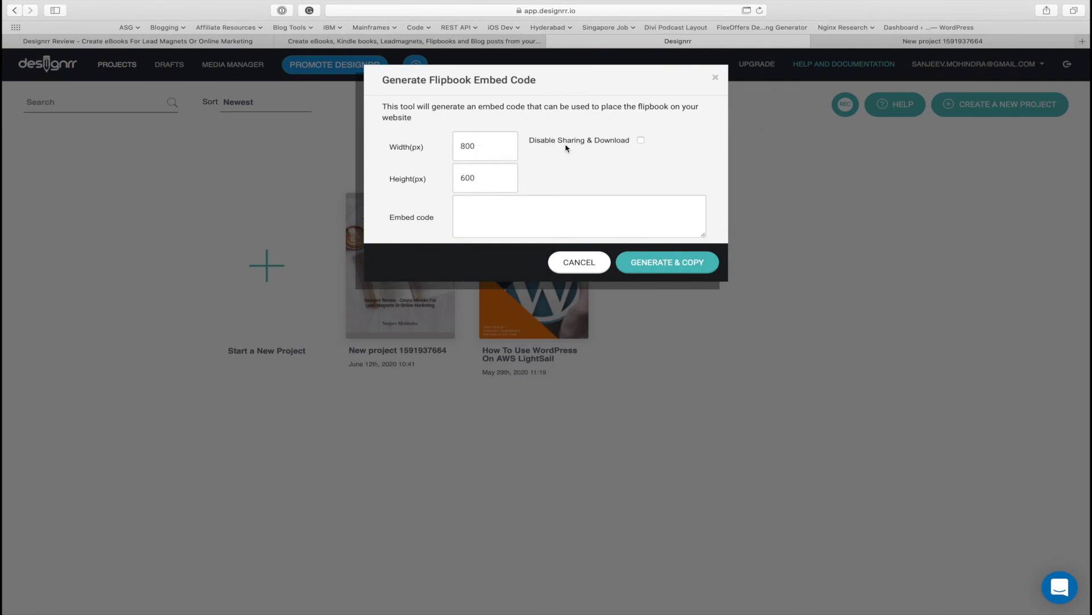
left_click(641, 140)
left_click(716, 77)
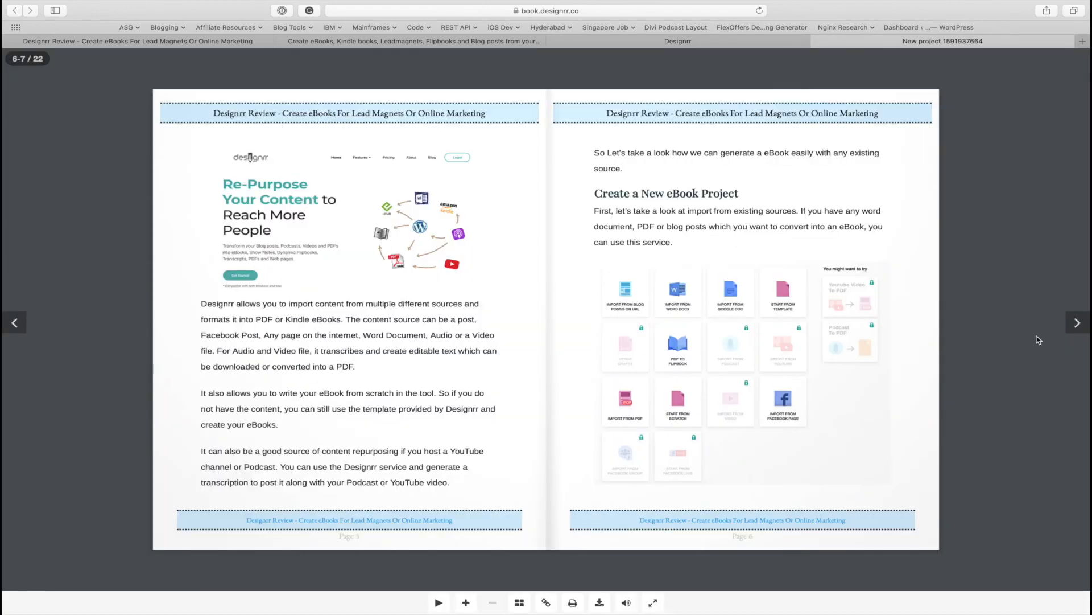
- View pages 8-9 of the open flipbook and return to the projects list
left_click(1077, 323)
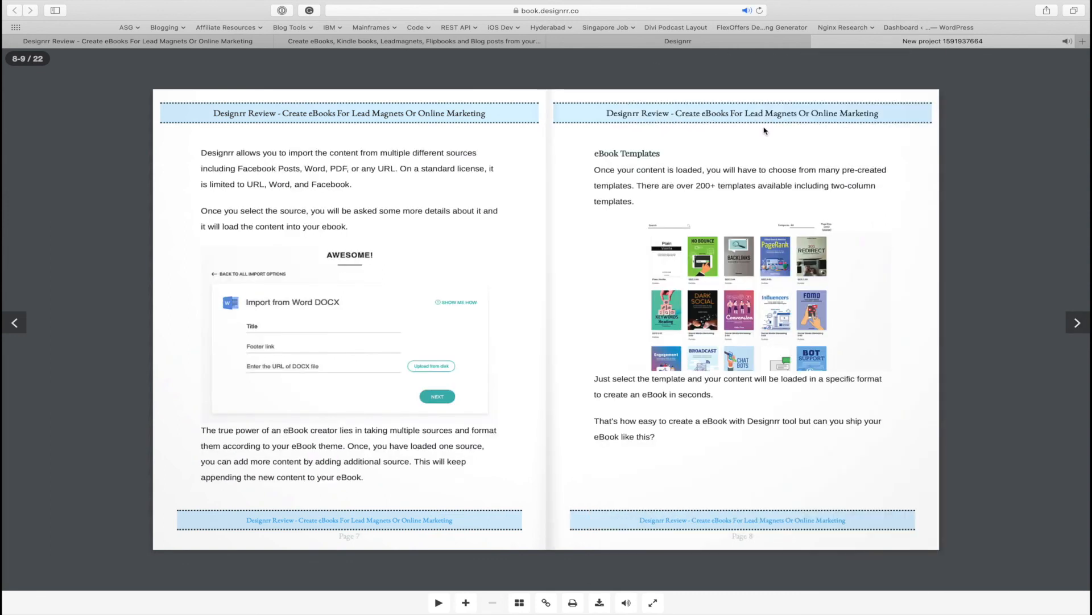
left_click(714, 42)
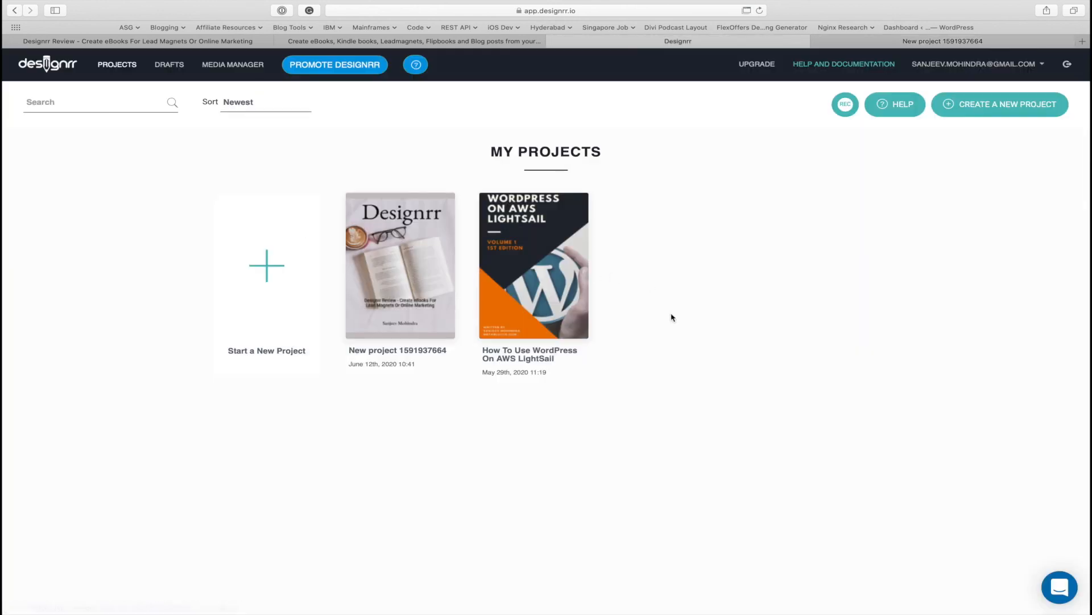